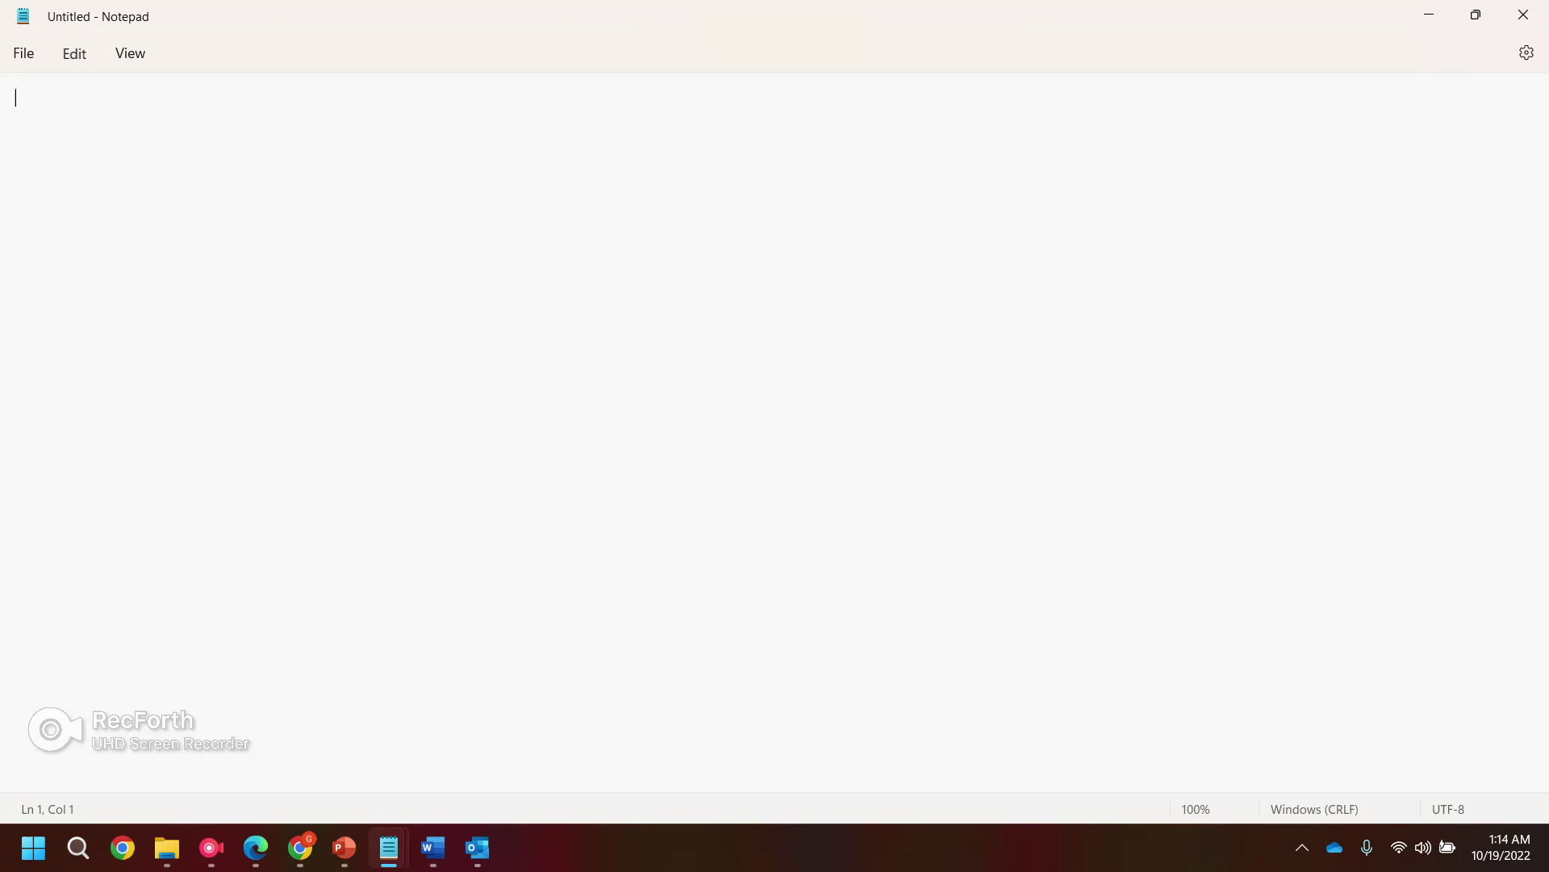
- Title the document "Test Plan" and begin an "- Objective :" line beneath it
text(Test Plan)
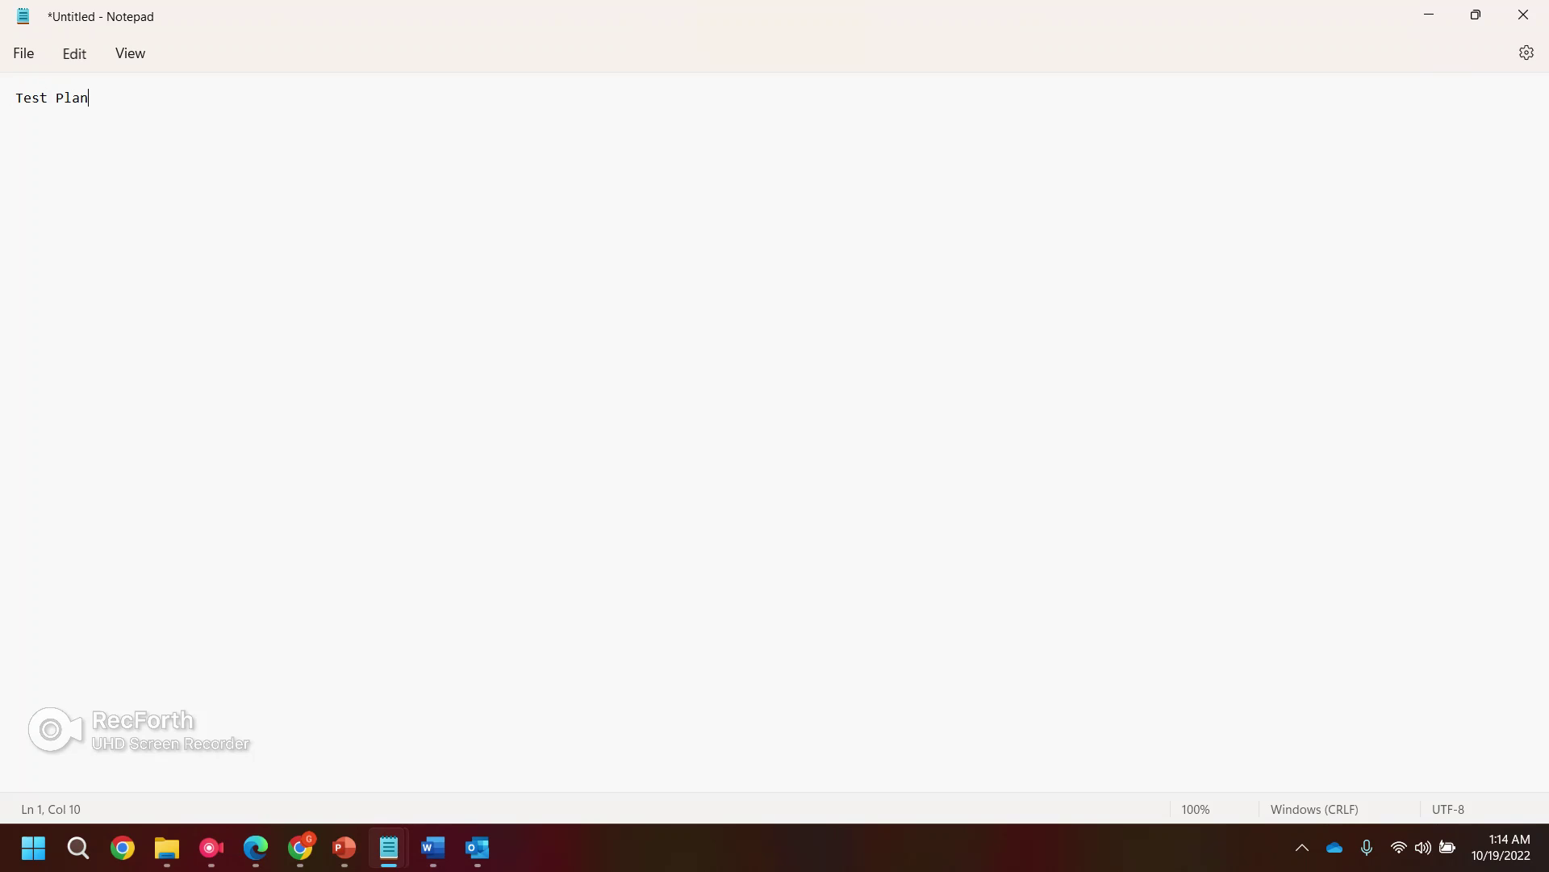
key(Return)
text(- )
text(Objective)
text(: )
- Describe the objective as "why we are creating / who is creating"
text(No)
key(BackSpace)
key(BackSpace)
text(wy)
key(BackSpace)
text(hy we cre)
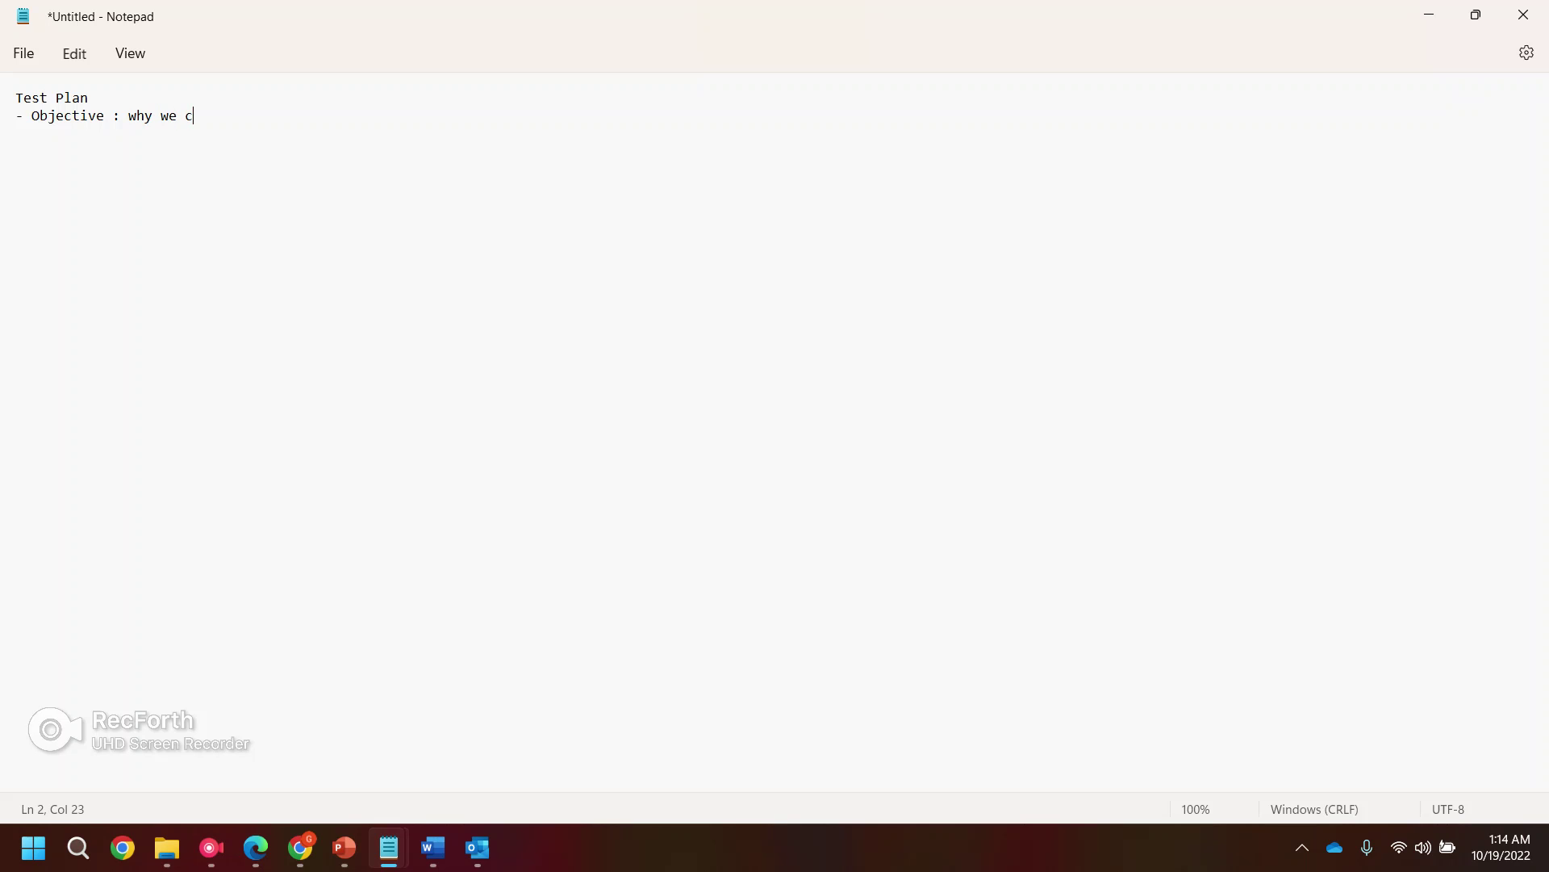
key(BackSpace)
key(BackSpace)
key(BackSpace)
text(are creating / who is creating)
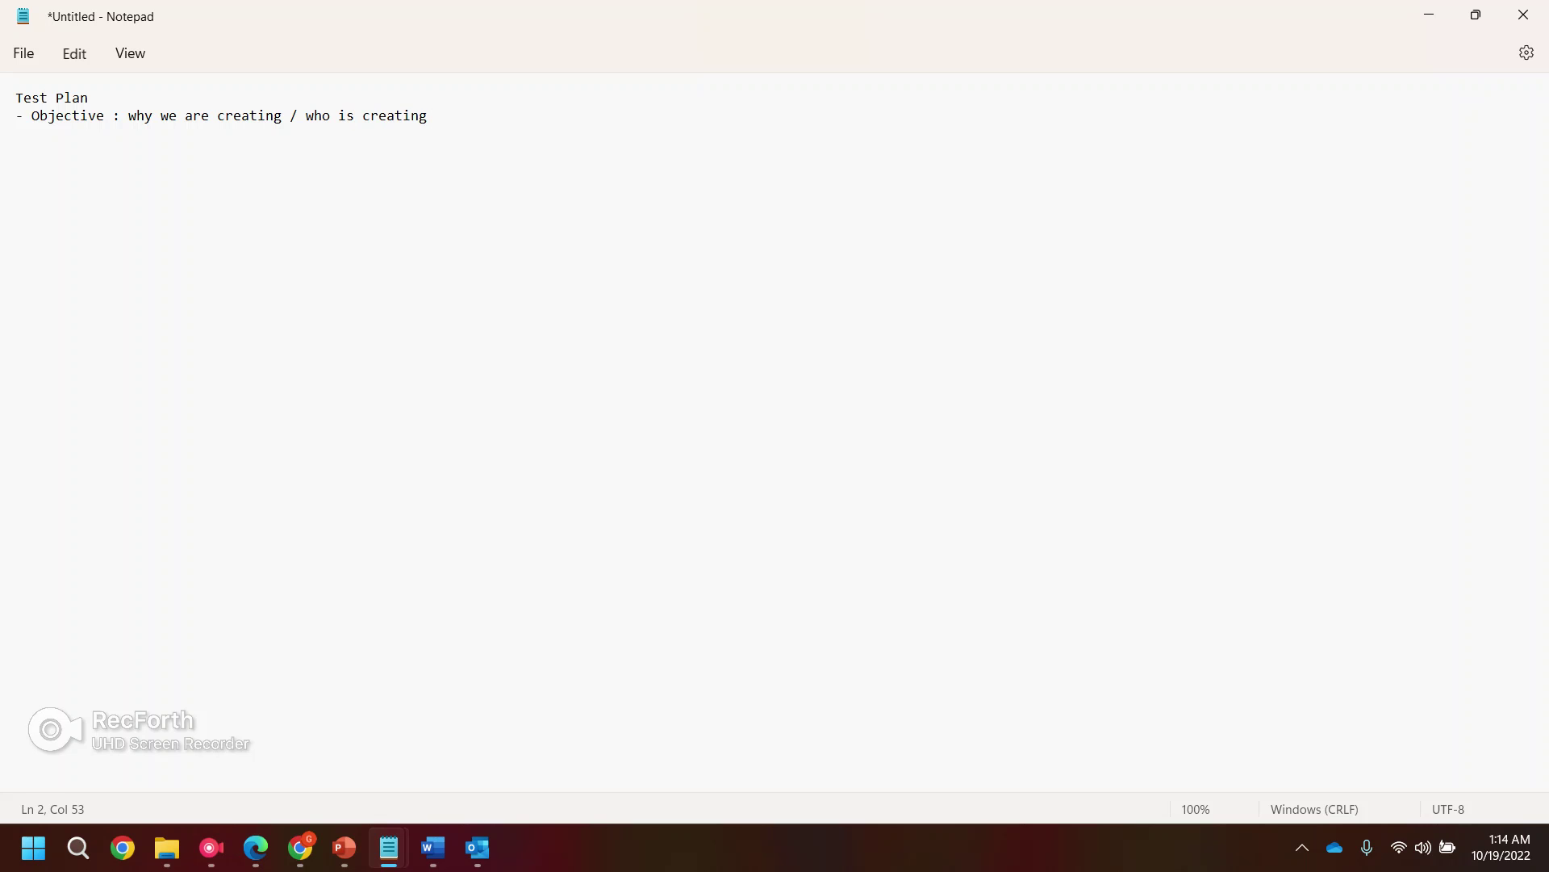
- Extend the objective line with "(your company name ) / reason (project/ another company name)"
text(())
text(your co)
text(mpany am)
key(BackSpace)
key(BackSpace)
text(name ) /)
text(reason )
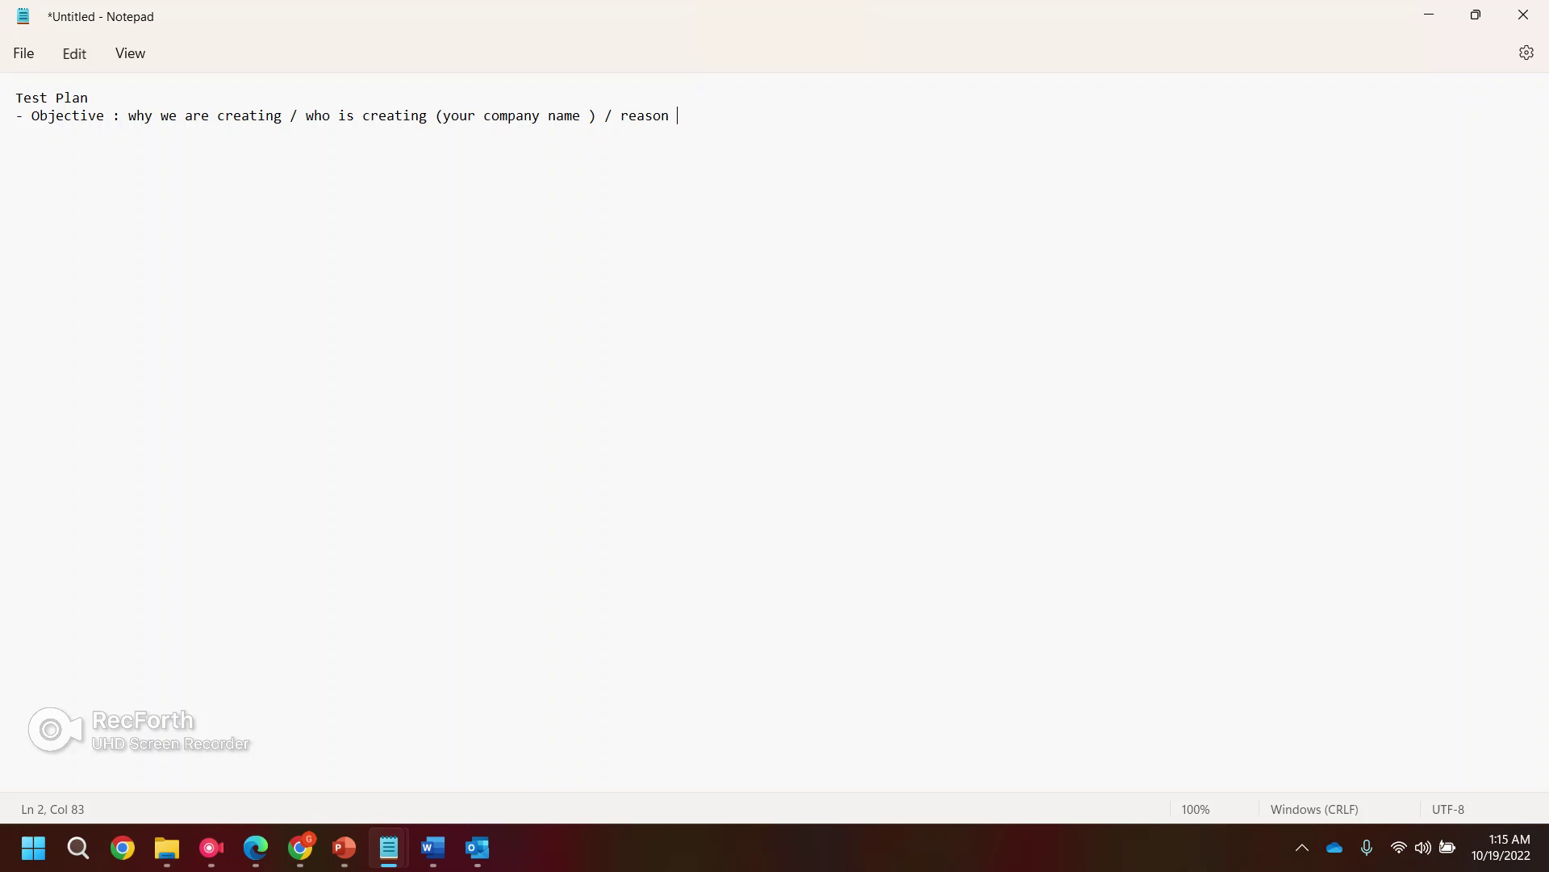
text(())
text(project/ another company name)
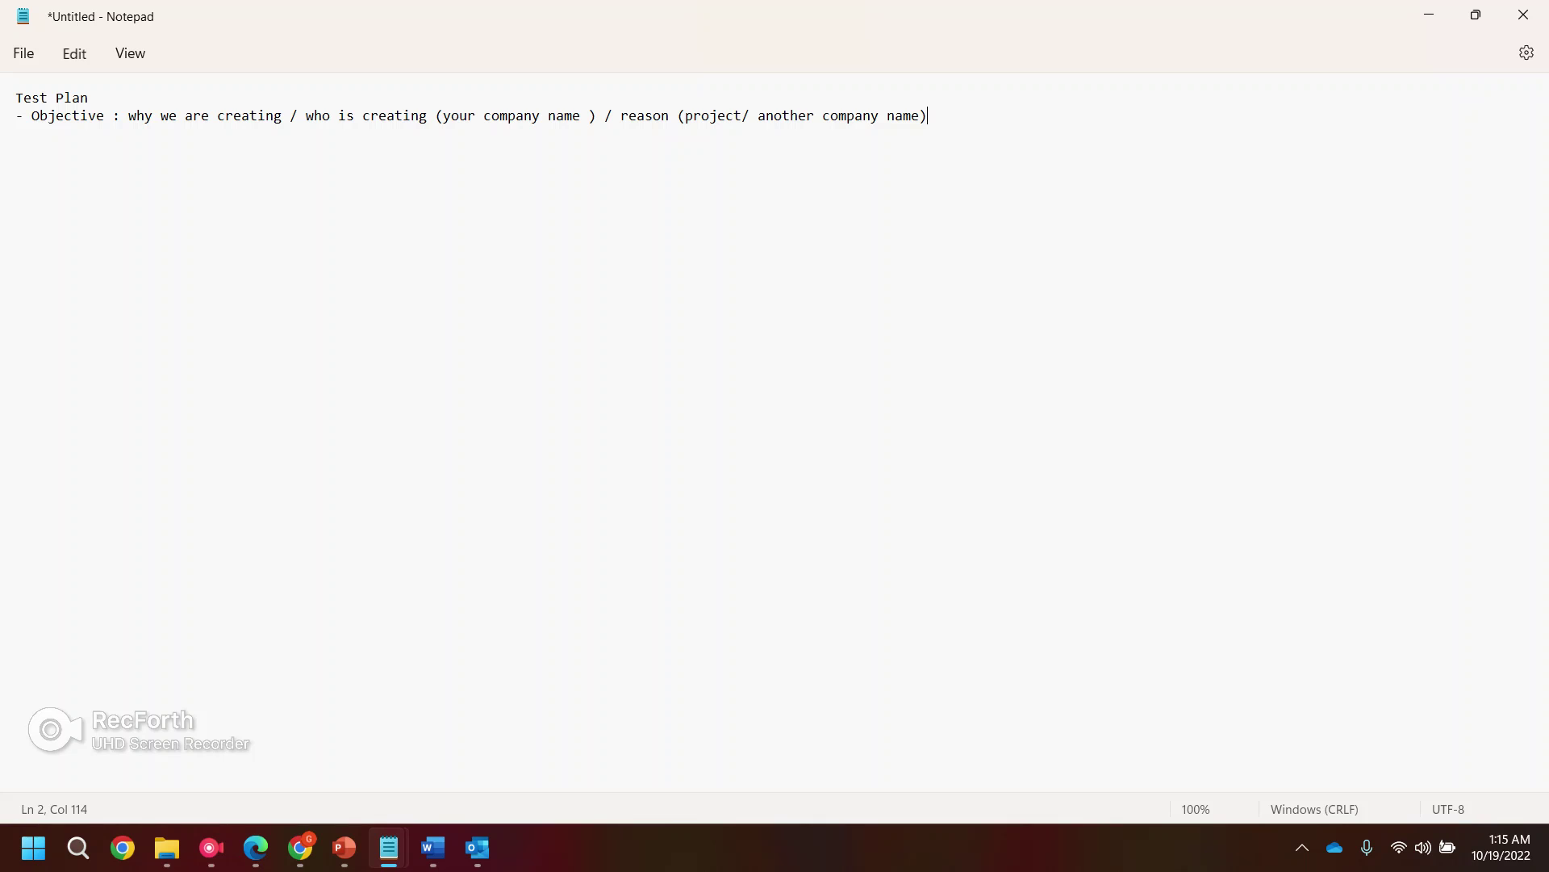
- Add a "Scope of testing :-" heading after a blank line, with an indented "- functionality" bullet
key(Return)
key(Return)
text(Test)
key(BackSpace)
key(BackSpace)
key(BackSpace)
key(BackSpace)
text(Scope of testing :-)
key(Return)
text(- functionalti)
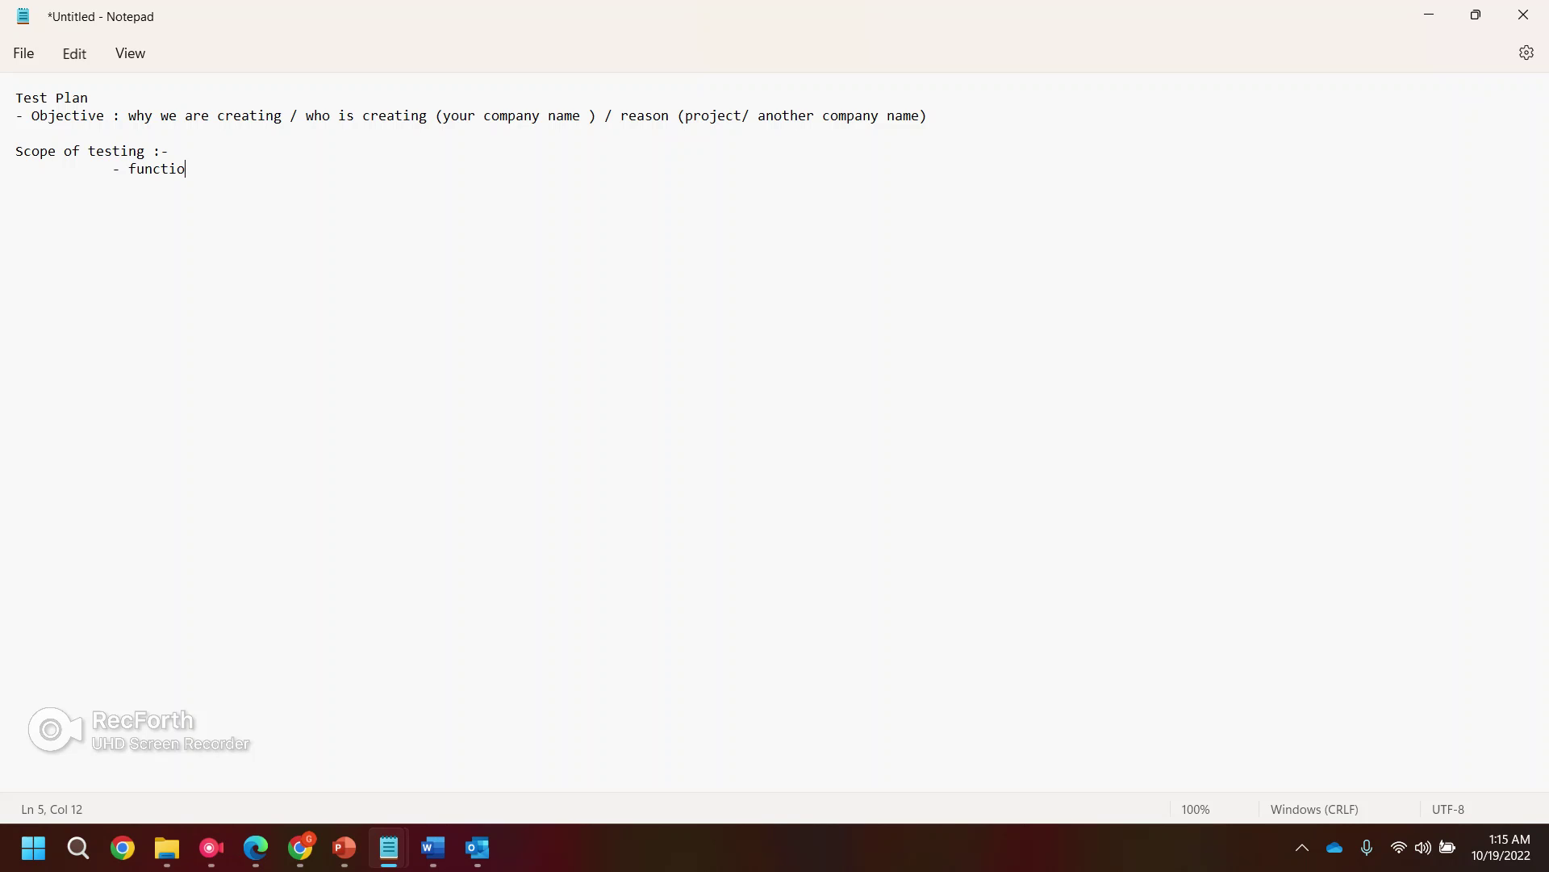
key(BackSpace)
key(BackSpace)
text(ity)
- Add a "- type of testing" bullet under the scope, with a further indented "- manual" item
text(type of testi)
text(ng)
key(Return)
text(- mnaul)
key(BackSpace)
key(BackSpace)
key(BackSpace)
key(BackSpace)
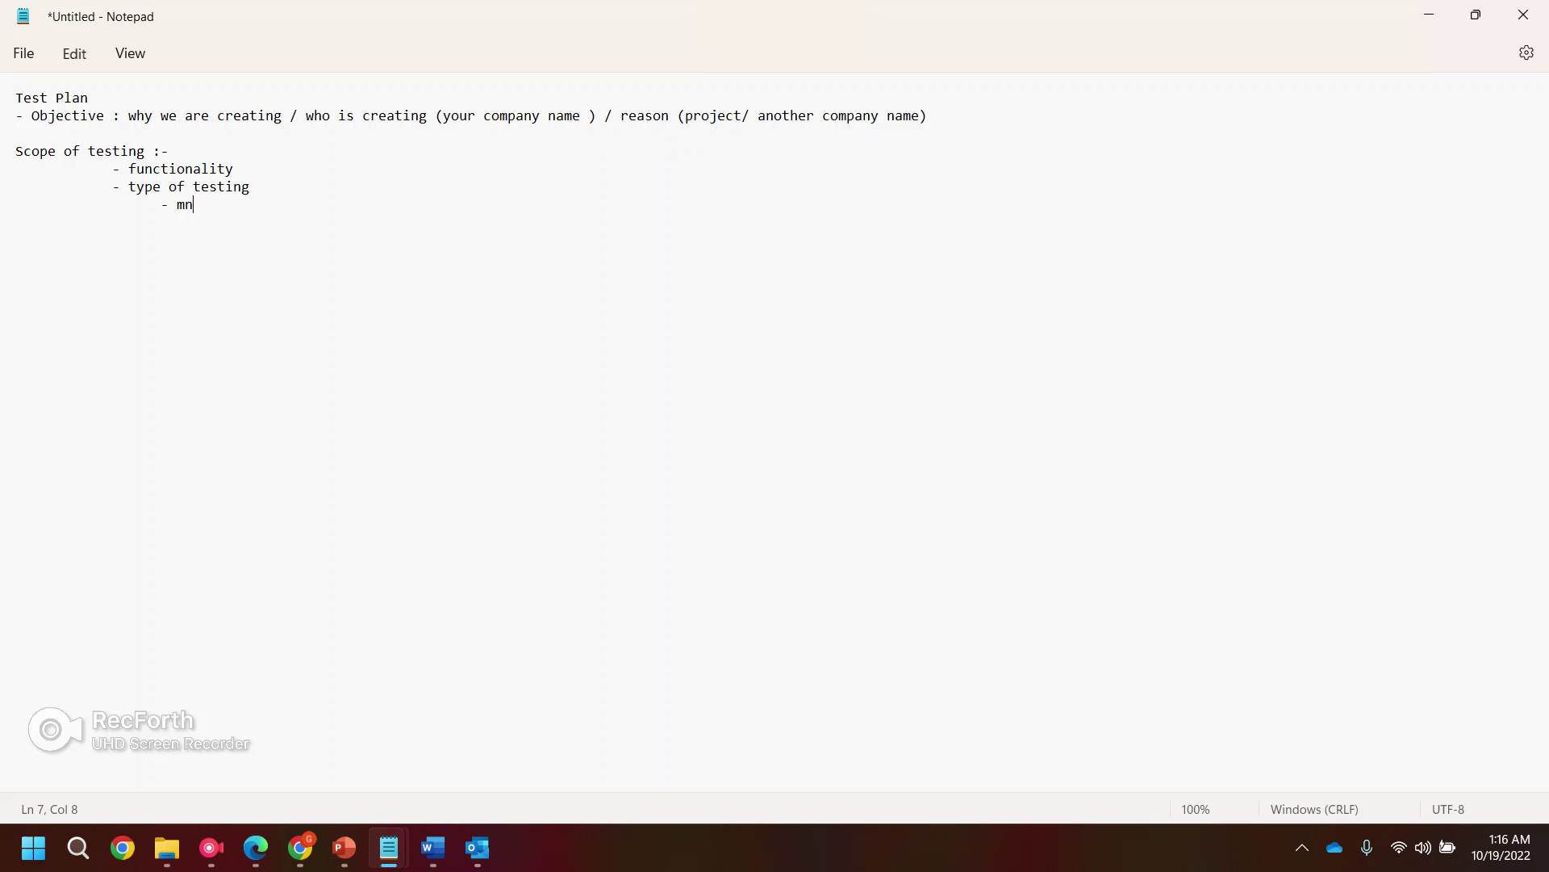
text(anual)
- Add "- Automation (how much we can automate)" below the manual testing item
text(Automation)
text( ())
text(how much we can)
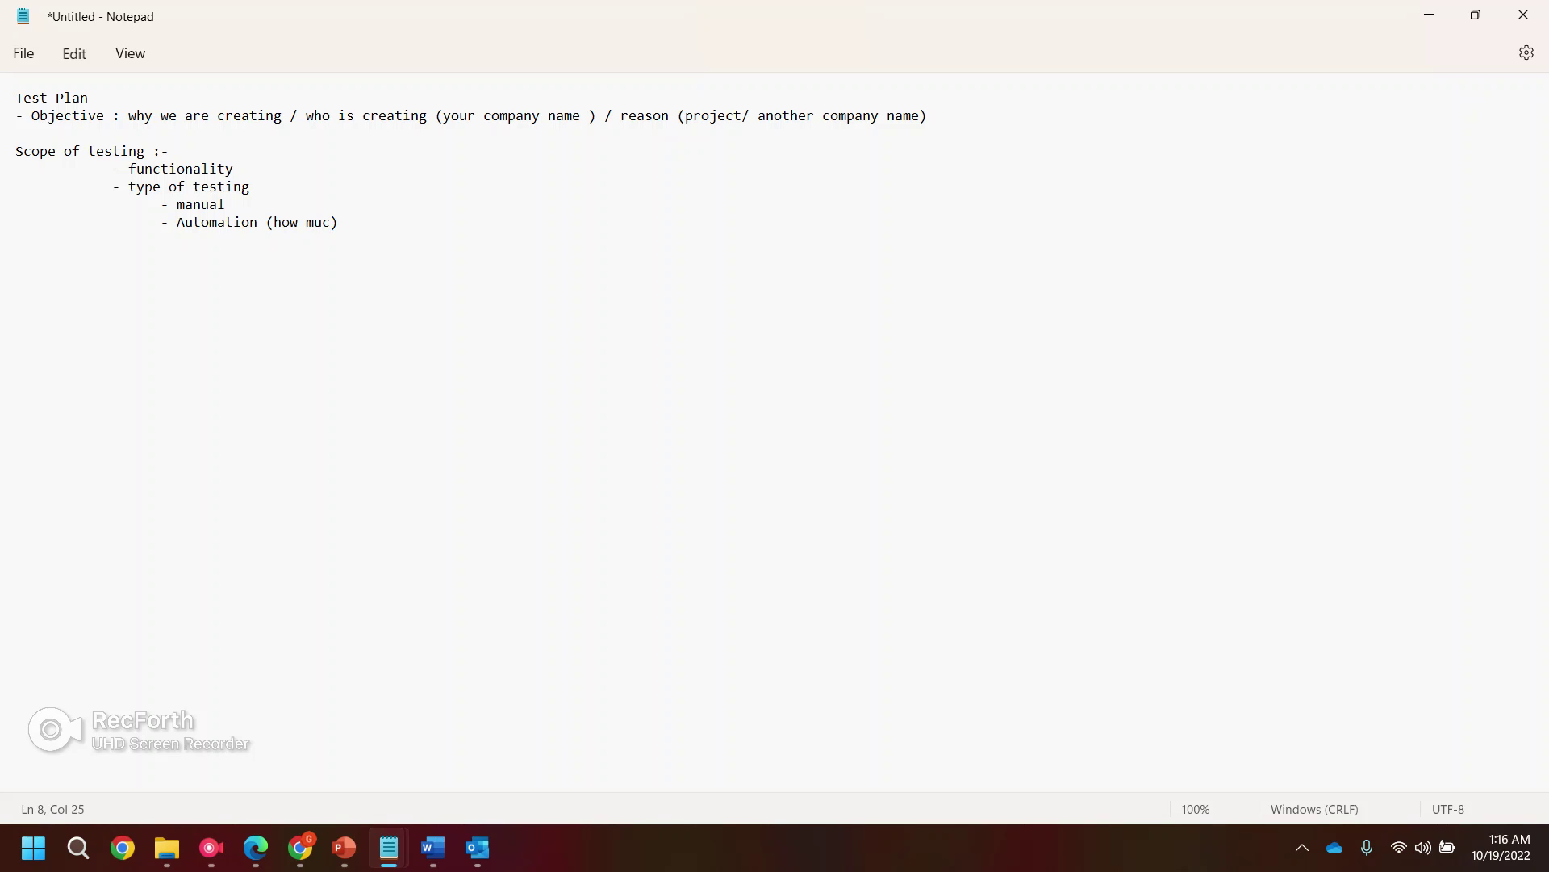
text( automate)
- Add "- Performace" and "- Data validation" to the types of testing
key(Return)
key(Tab)
text(- Performace)
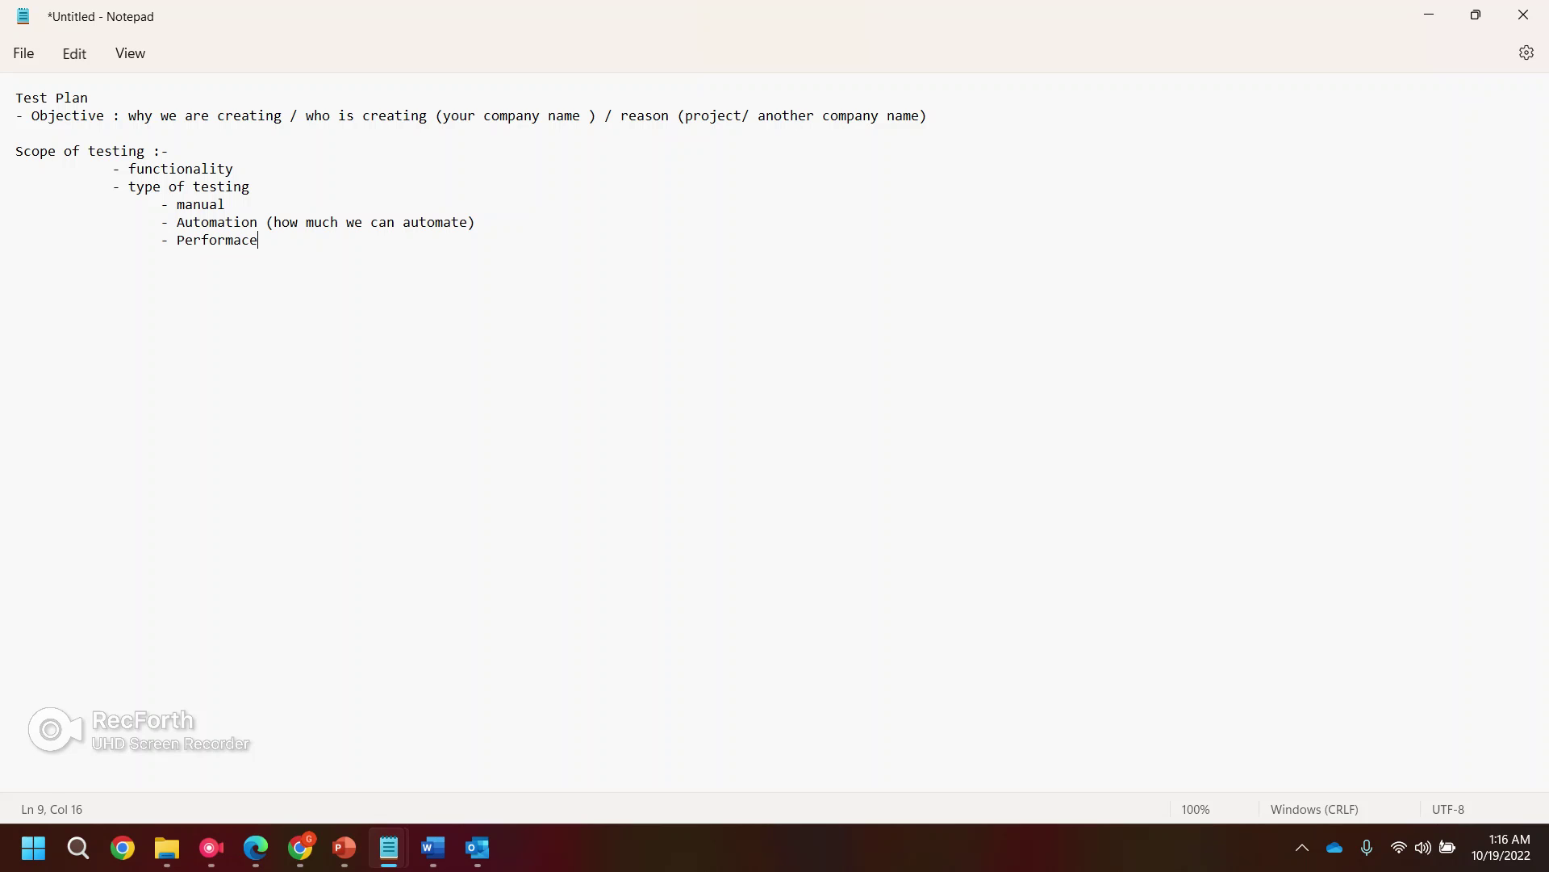
key(Return)
text(- Data validation)
key(Return)
double_click(34, 151)
click(15, 275)
click(298, 257)
drag(128, 168, 258, 240)
- Start an out-of-scope line below the testing types reading "out of scope :- whatever is not mention"
click(15, 275)
key(Return)
text(out)
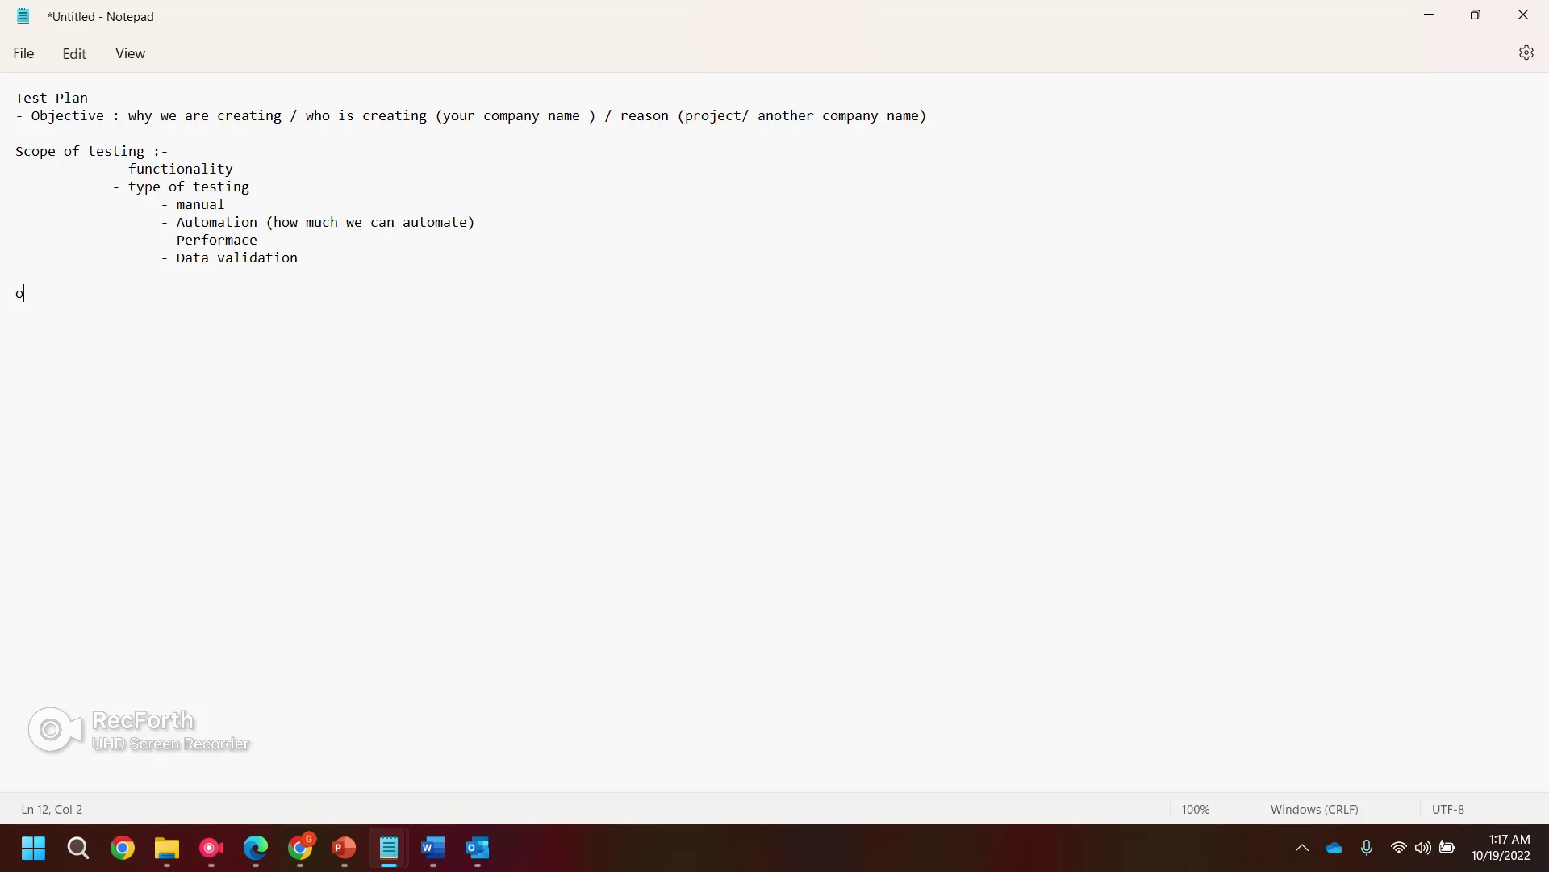
text(of scip)
key(BackSpace)
key(BackSpace)
key(BackSpace)
key(BackSpace)
key(BackSpace)
key(BackSpace)
key(BackSpace)
text(of scope :- whateeer is not mention)
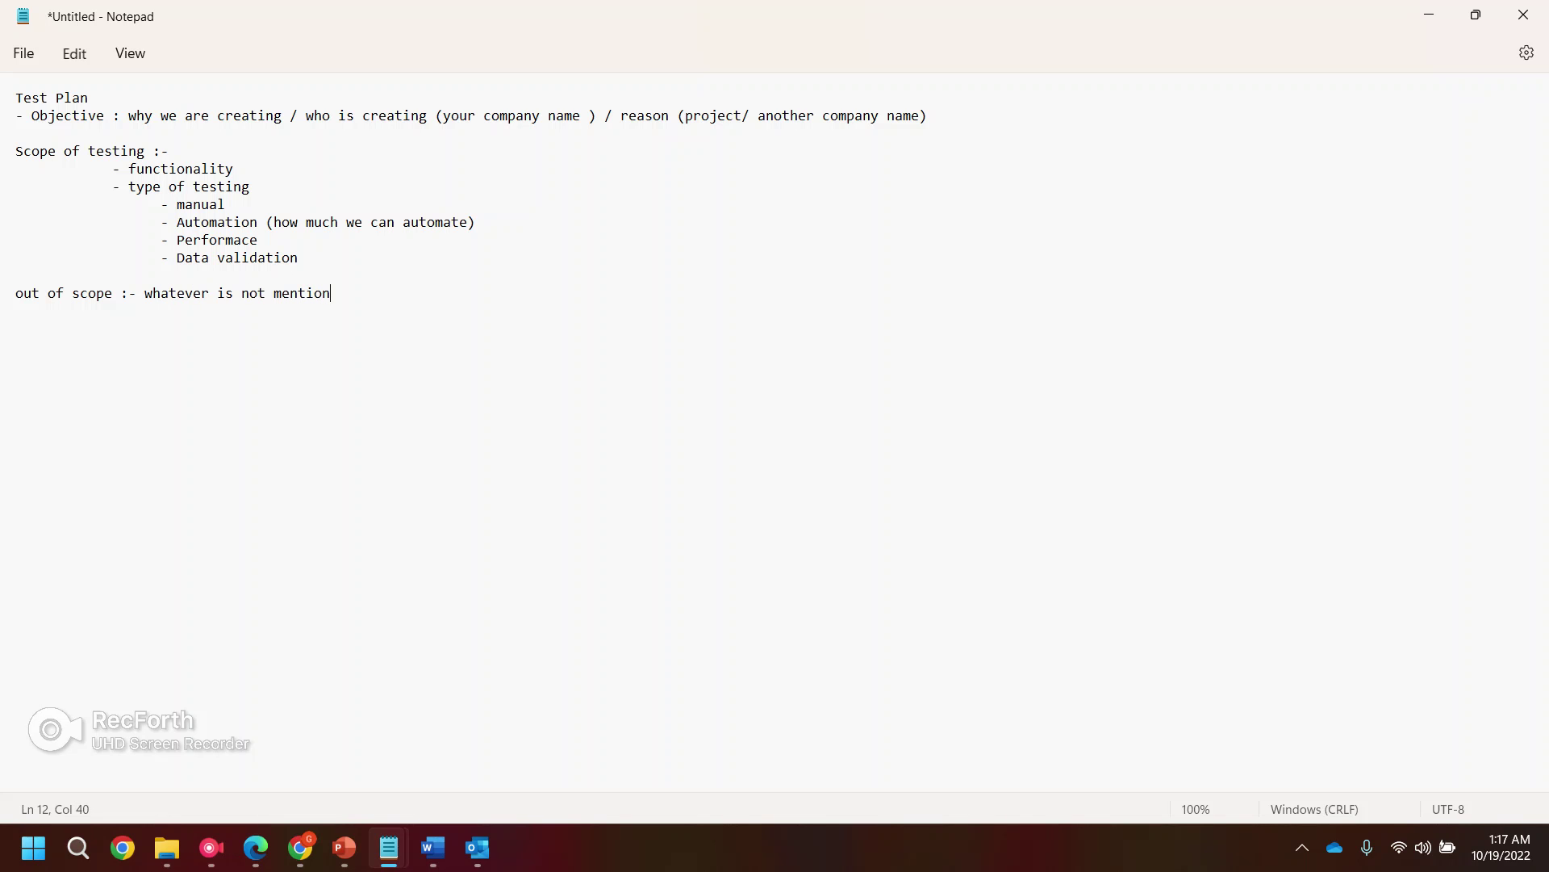
- Complete the out-of-scope sentence so it ends "mentioned in the inscope section is out of scope."
text(ed in the inscope section)
text(is our)
key(BackSpace)
text(t of s)
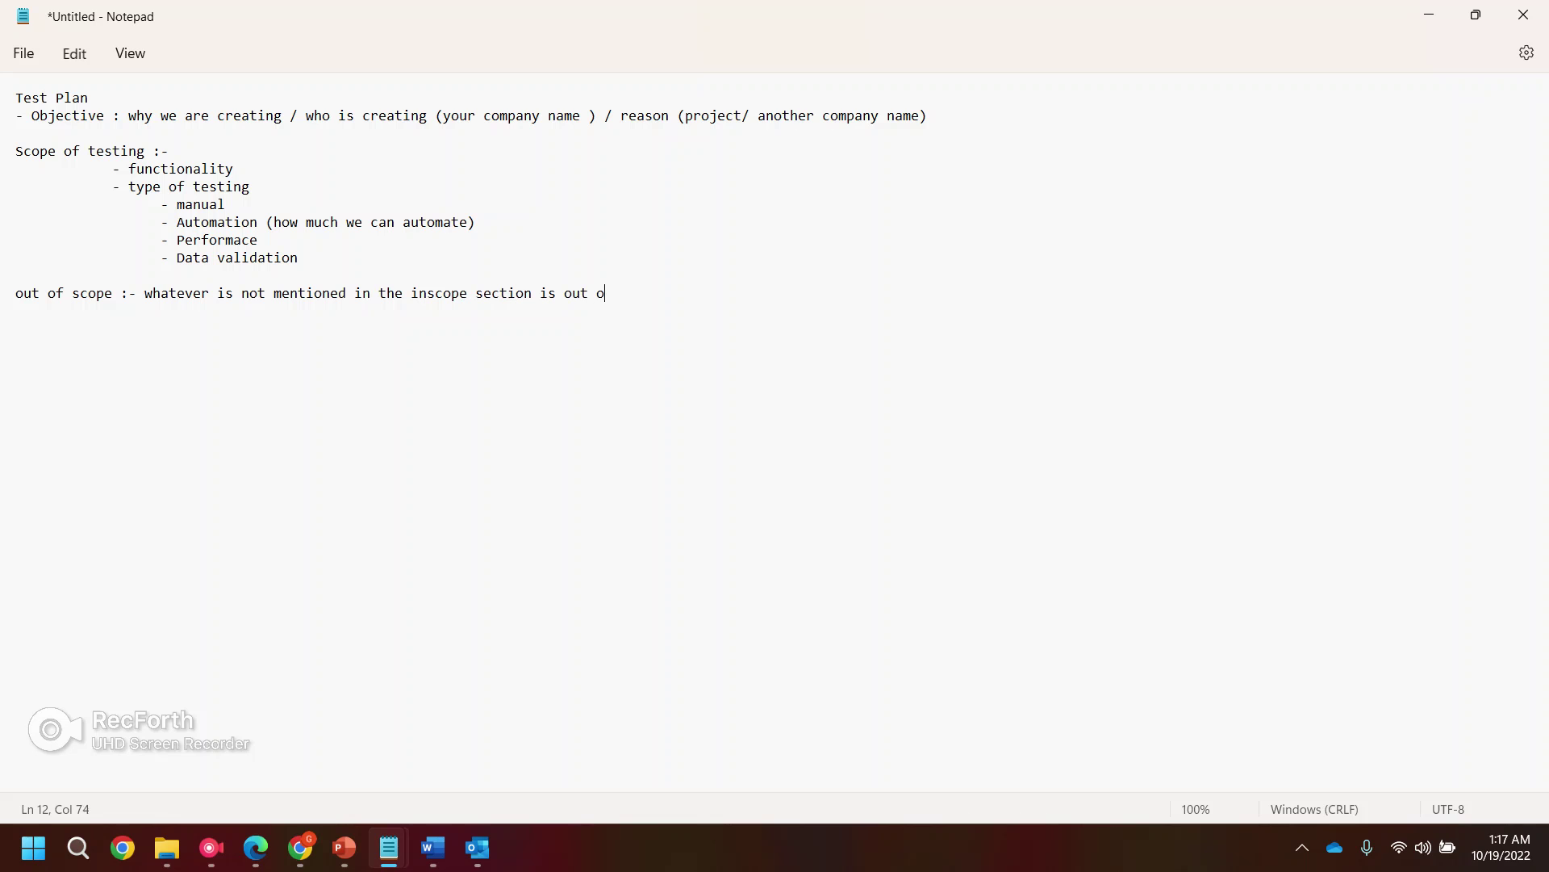
text(cop)
key(BackSpace)
key(BackSpace)
text(ope)
key(Return)
key(Up)
key(Up)
key(Up)
key(Up)
key(Up)
key(Up)
key(Up)
key(Up)
key(Up)
key(shift+Down)
key(shift+Down)
key(shift+Down)
key(shift+Down)
key(shift+Down)
key(shift+Down)
key(shift+Down)
key(shift+Down)
key(shift+Down)
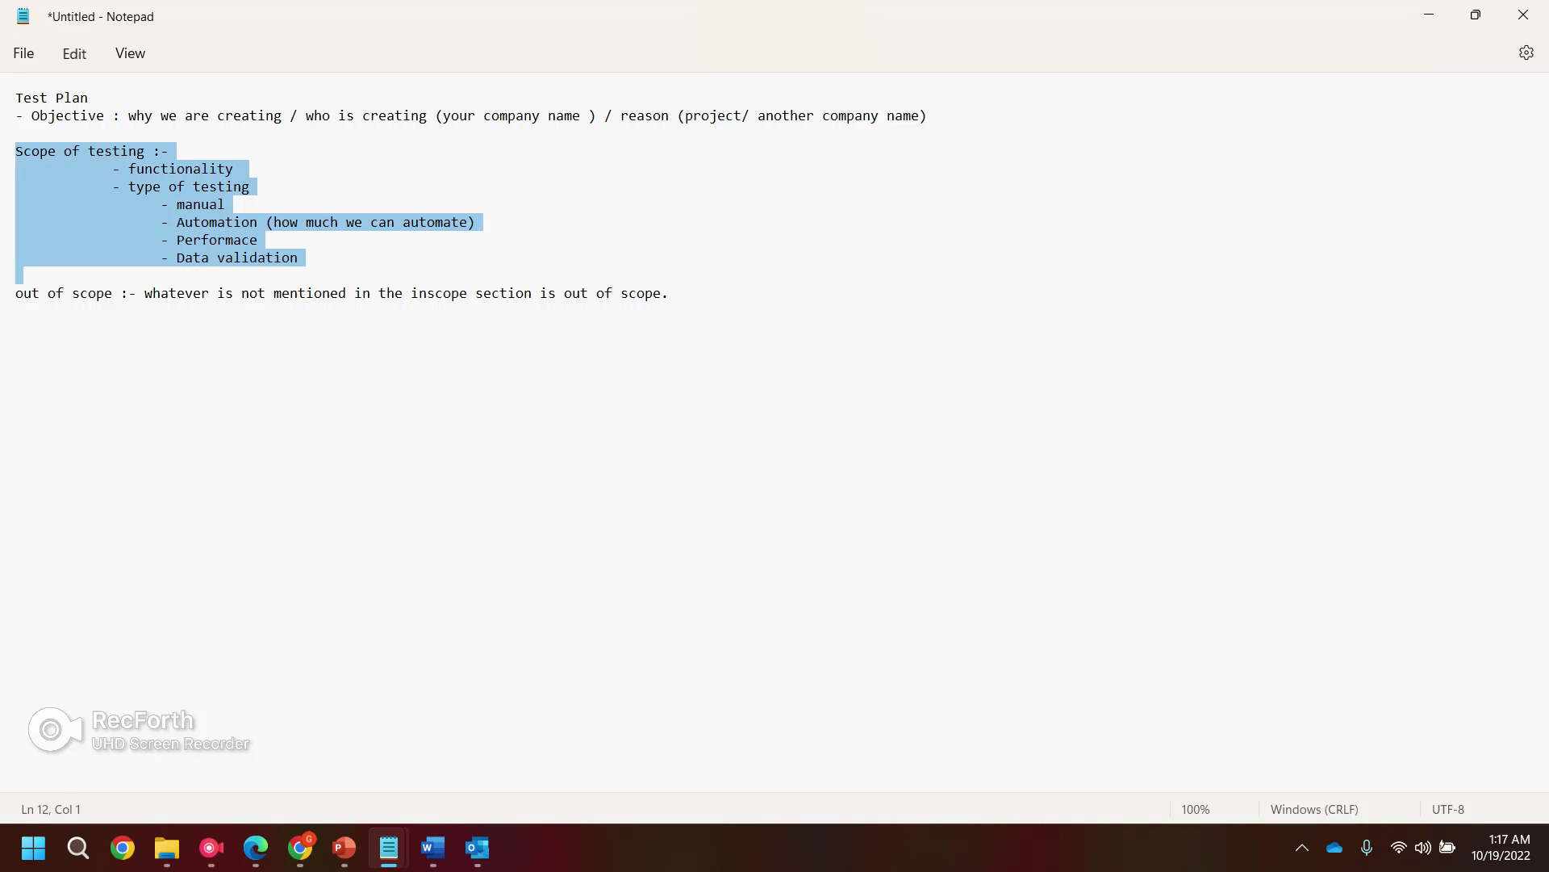
key(Right)
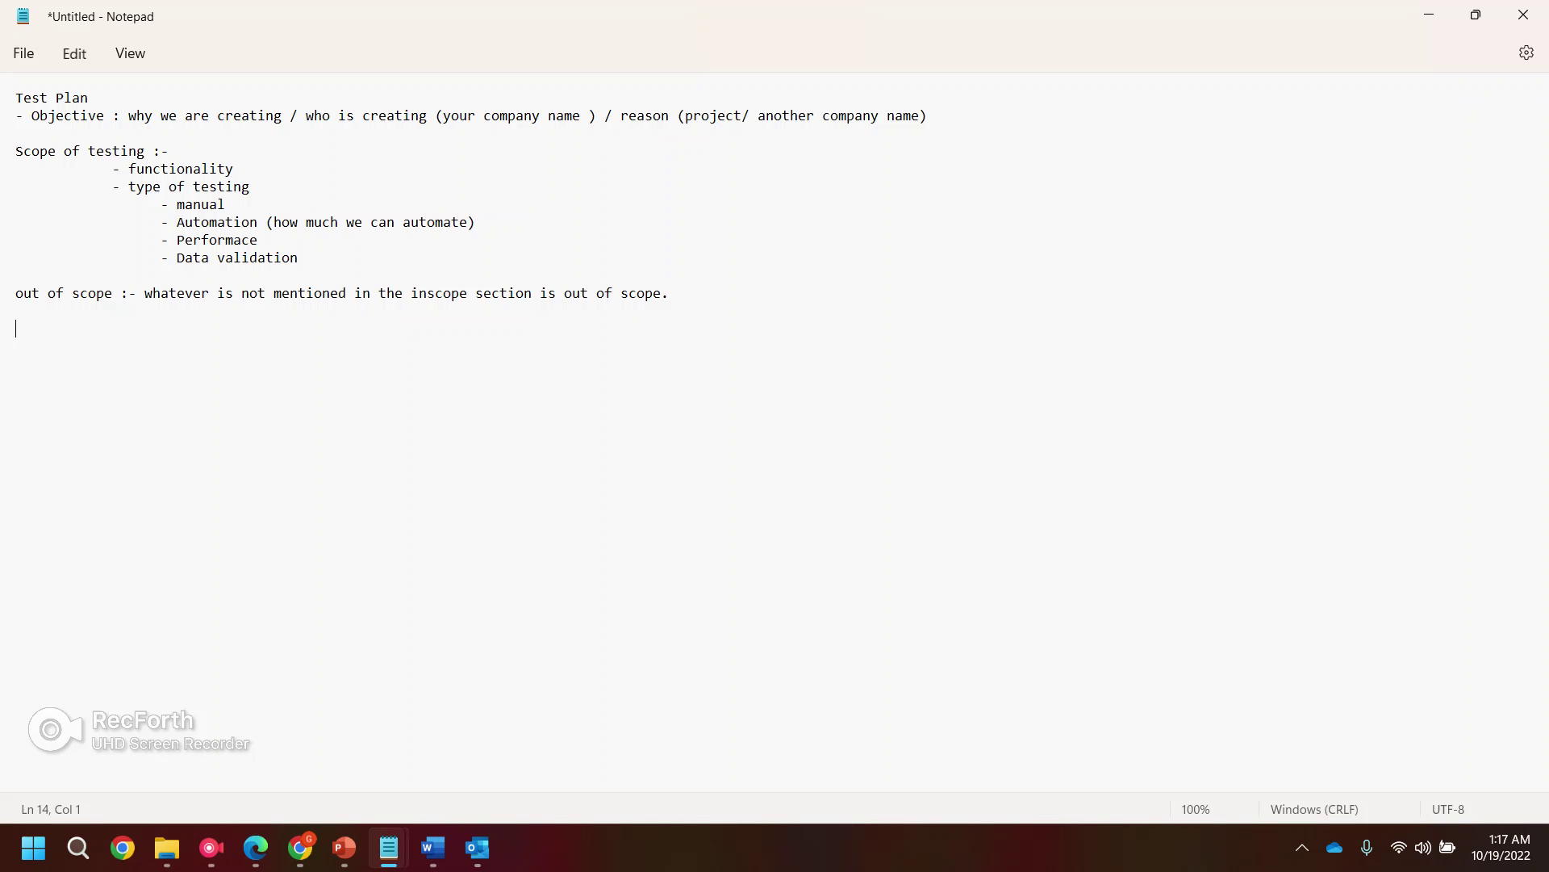
- Add a "Risk and dependencies" heading with the indented bullet "- Specific environment for performance testing"
text(Risk and dependencies)
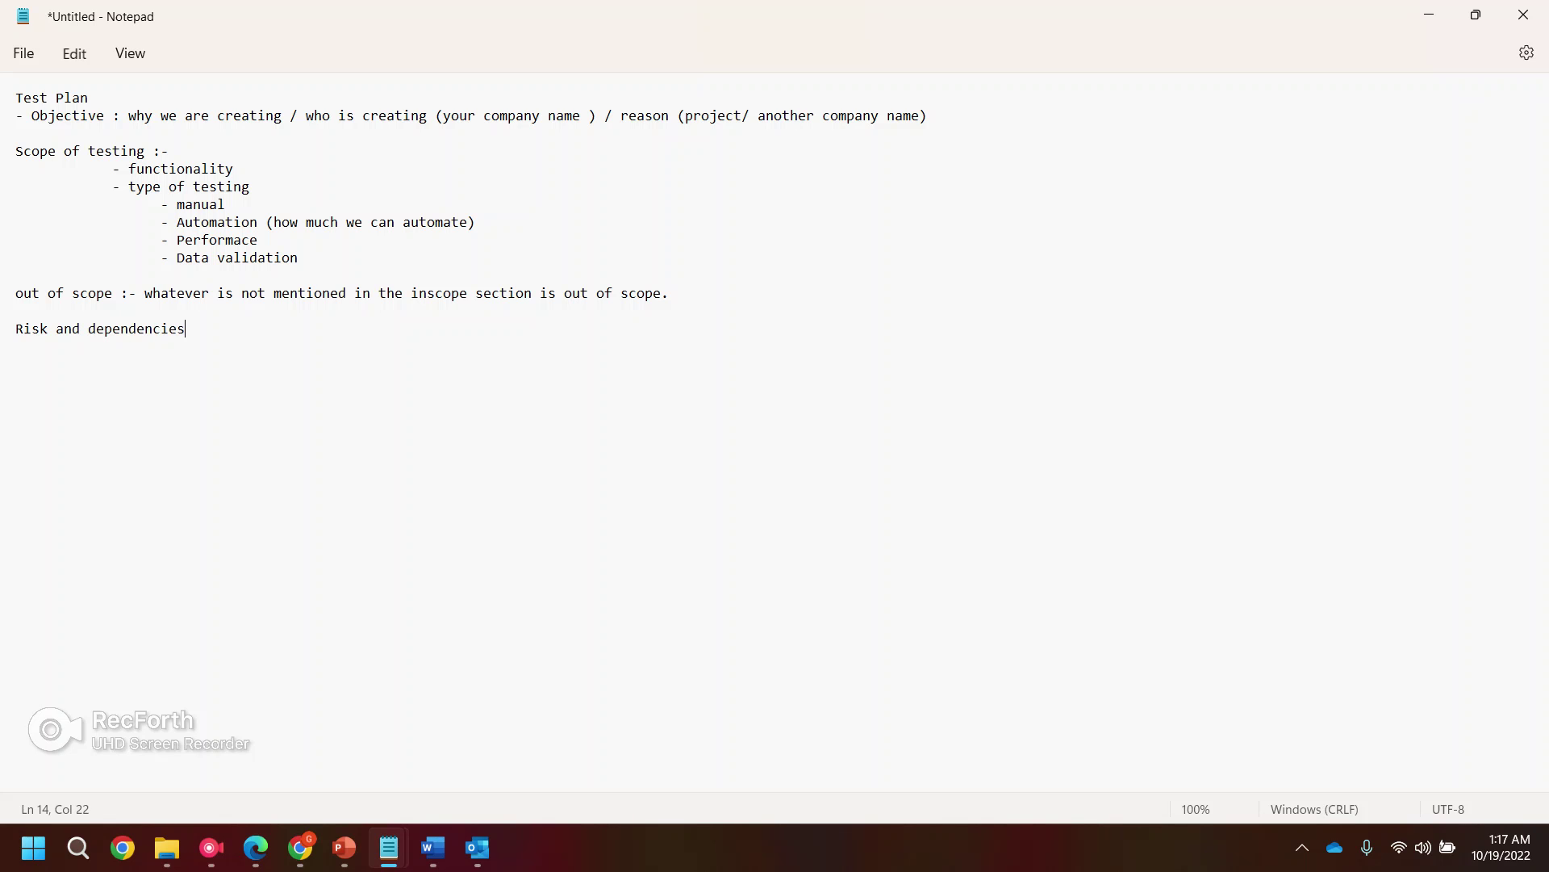
key(Return)
text(Speci)
text(fic env)
text(r)
text(ironment fo)
text(r te)
key(BackSpace)
key(BackSpace)
text(performance testing)
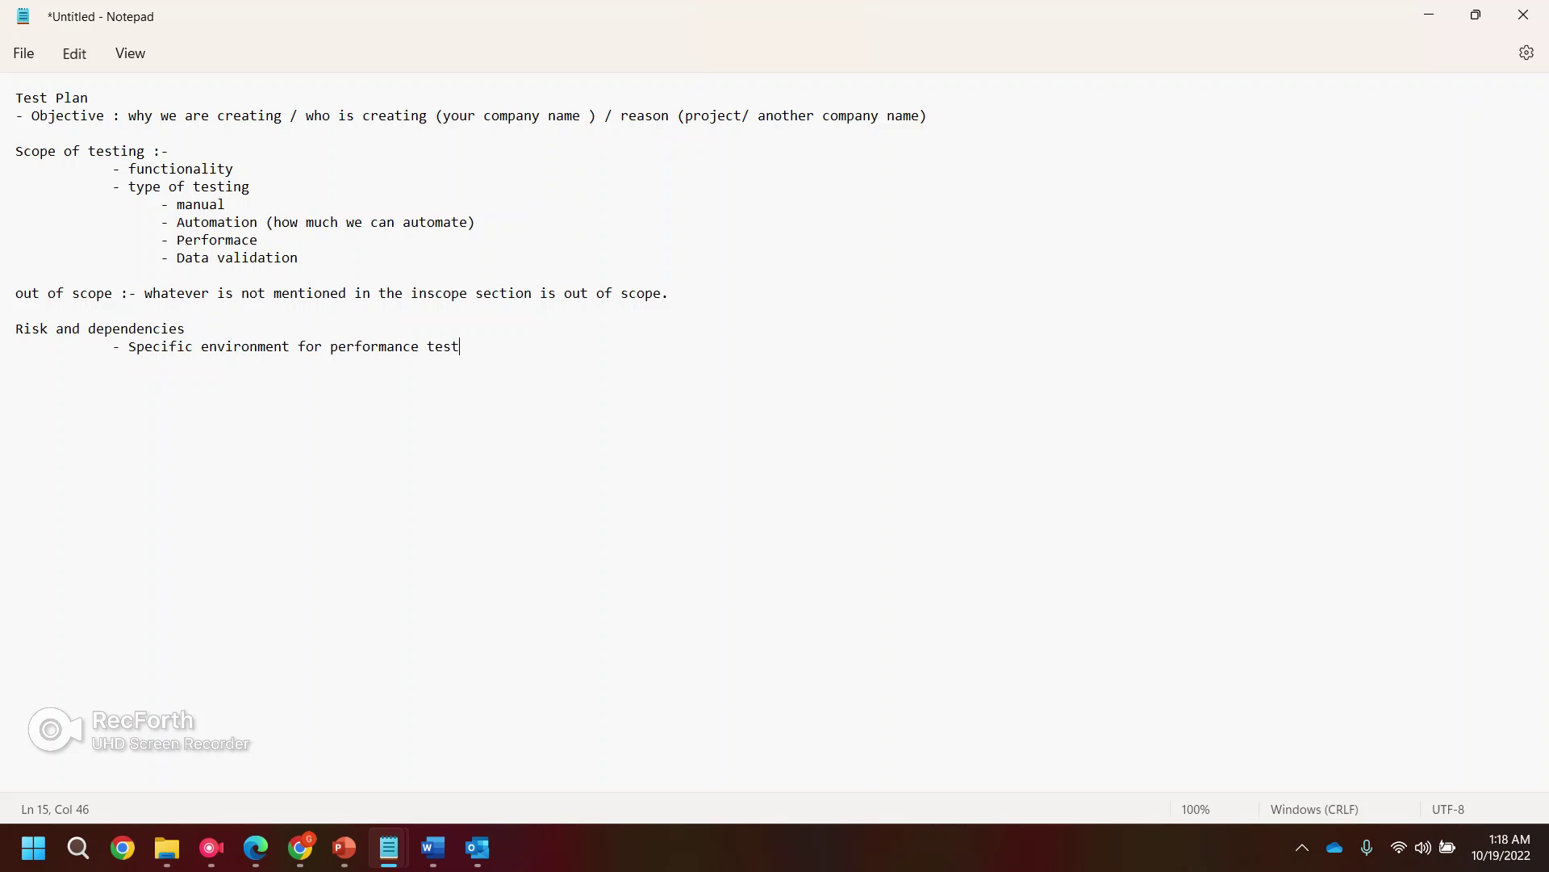
- Add the risk bullets "build deployment" and "Specific environment for testing", reusing the wording copied from the first risk bullet
key(Return)
text(- build deployment)
key(Return)
drag(128, 346, 322, 346)
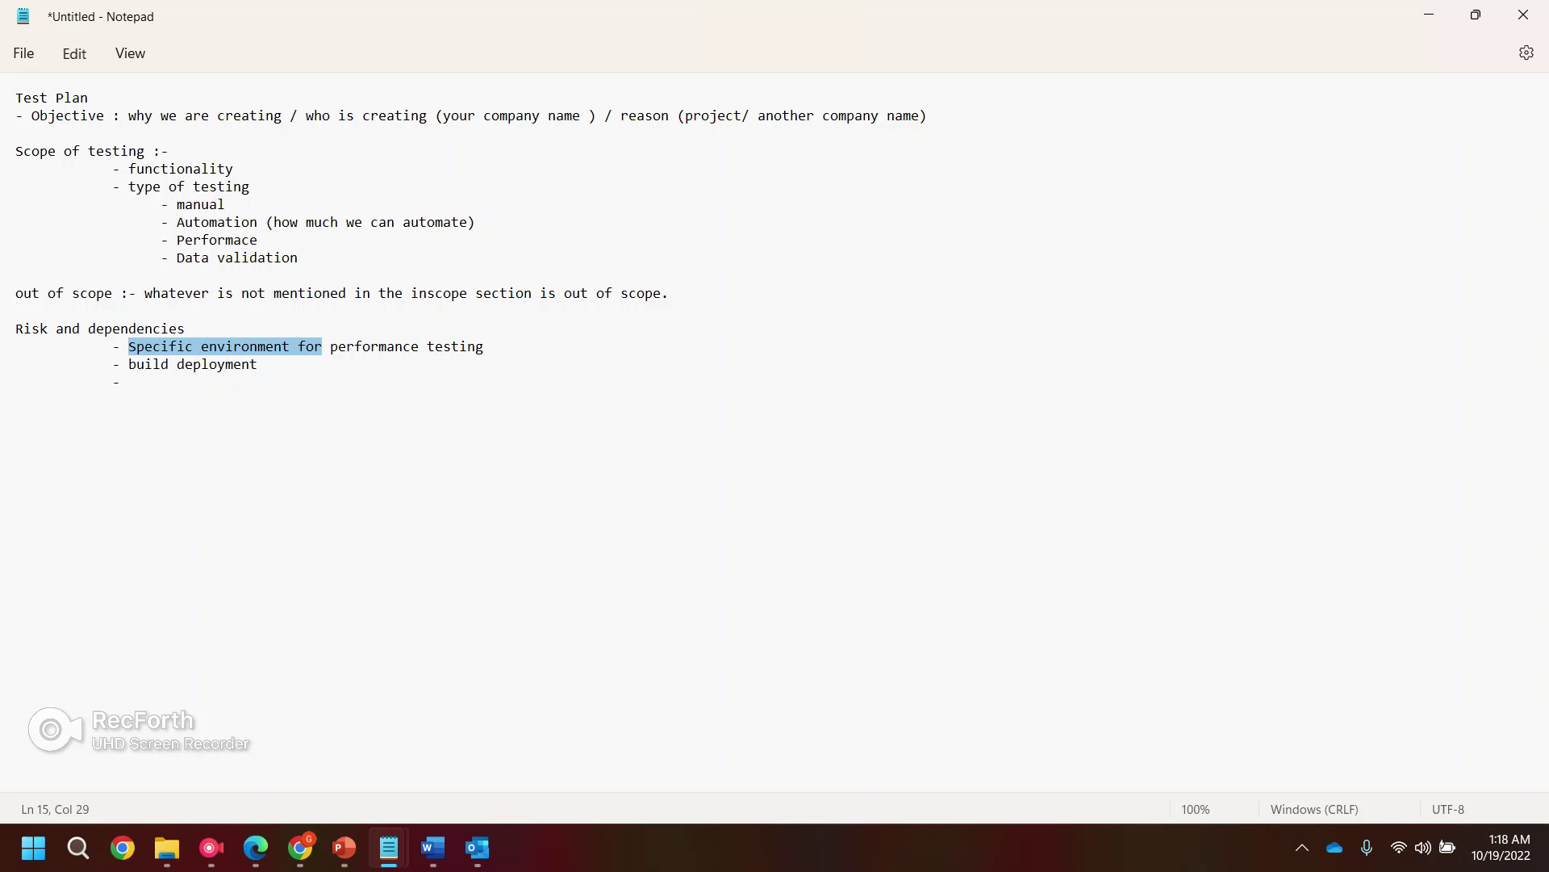
key(ctrl+c)
click(119, 382)
key(ctrl+v)
text(testing)
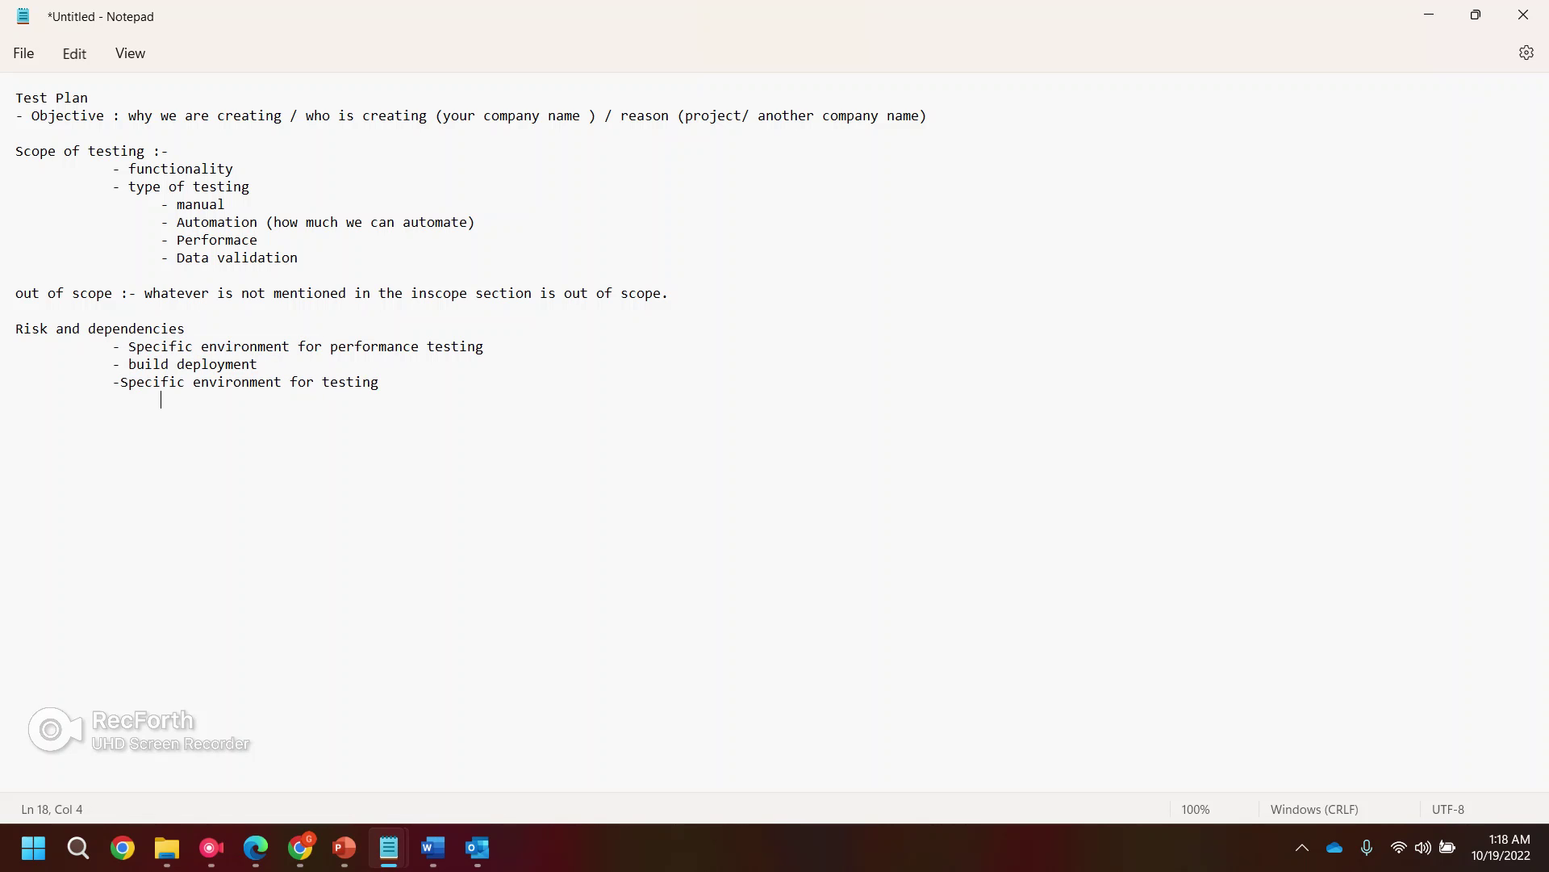
- Add the risk "- development is not completed with in specified time frame" and insert the missing space after the previous bullet's dash
text( development is not completed wi)
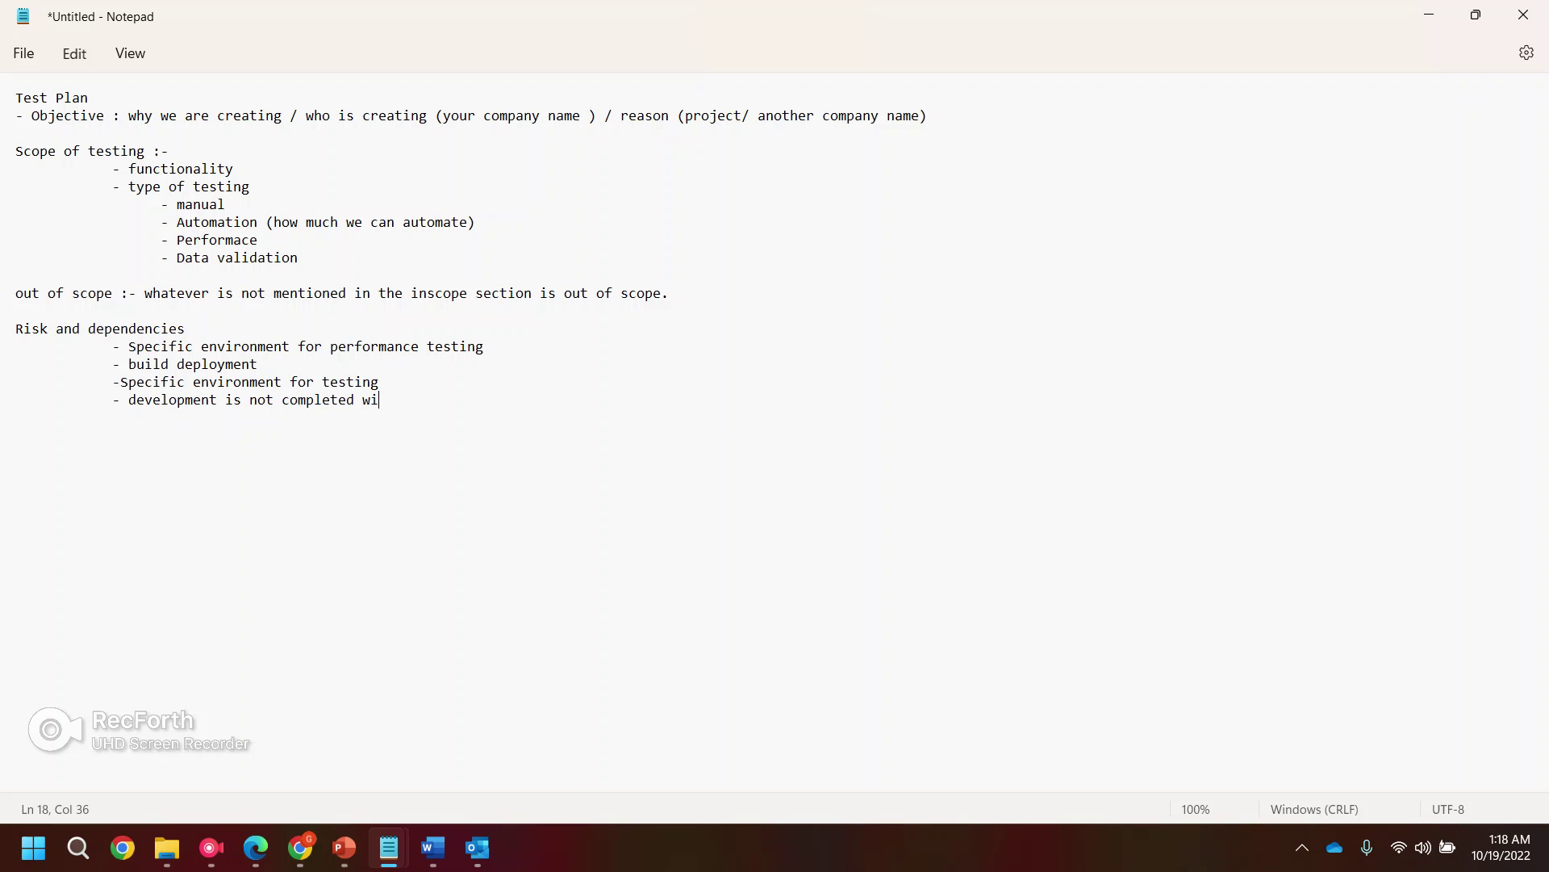
text(th in specified time frame)
key(Return)
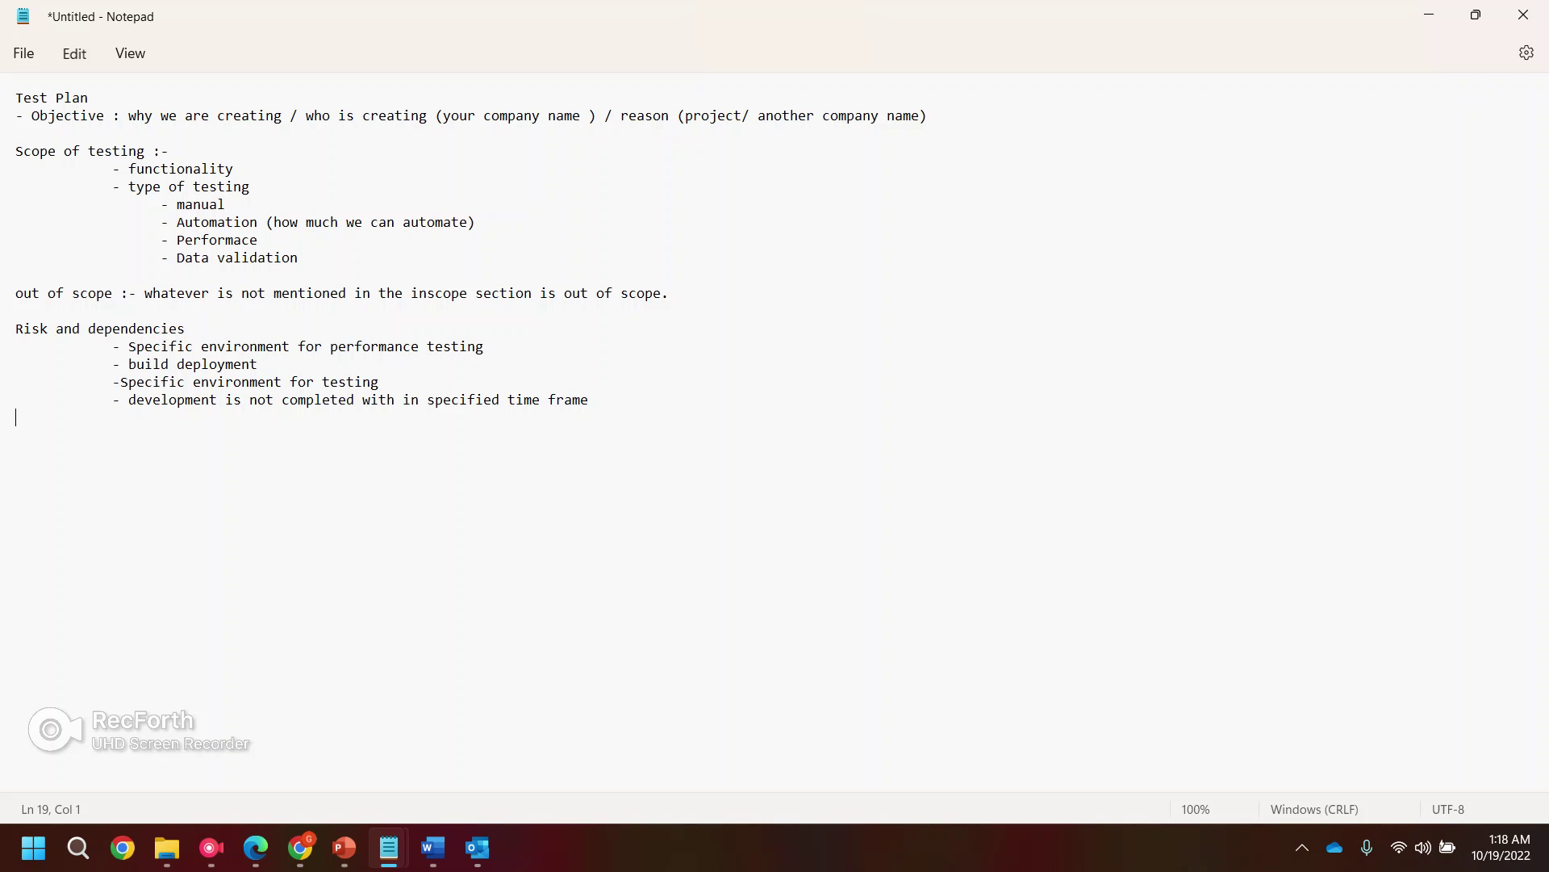
click(120, 382)
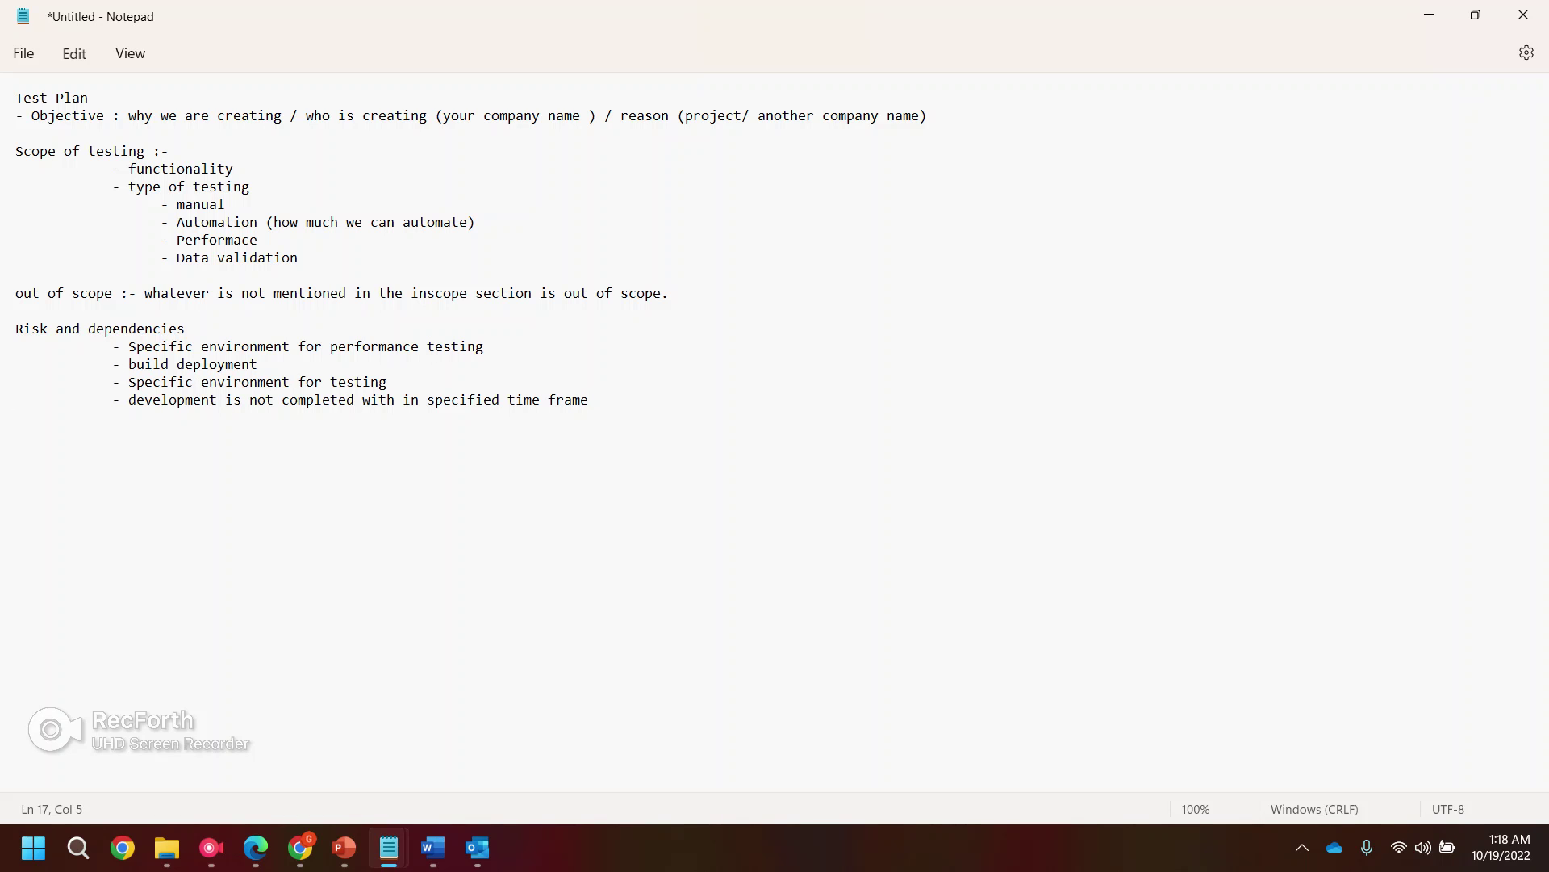
drag(128, 400, 589, 400)
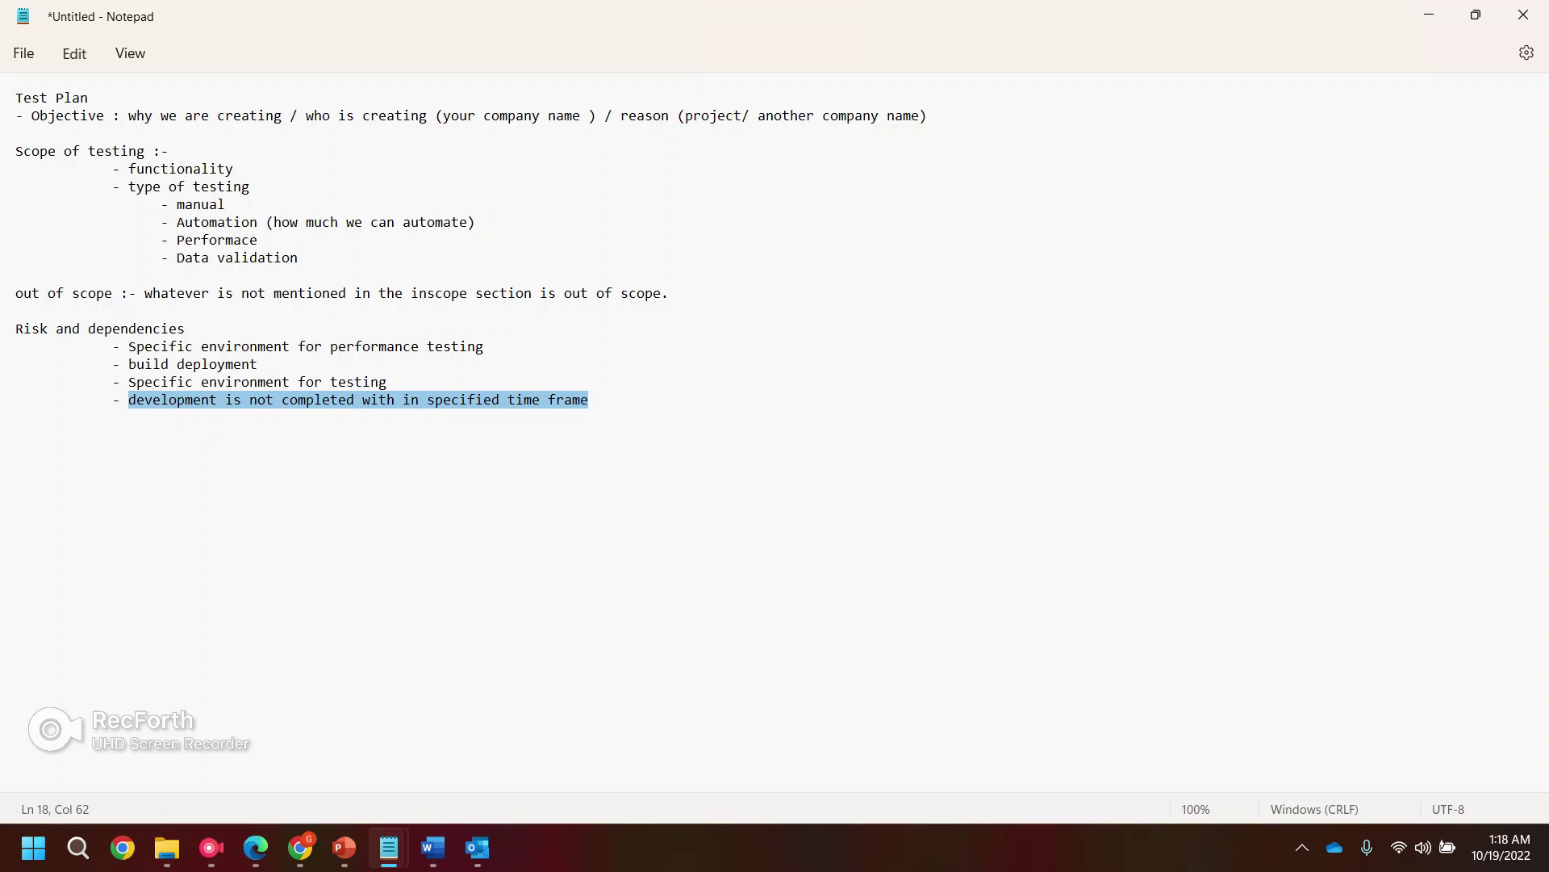
- Add an "Entry and exit Criteria" heading below the risks with the indented bullet "- Build deplyment (BVT pass)"
click(15, 434)
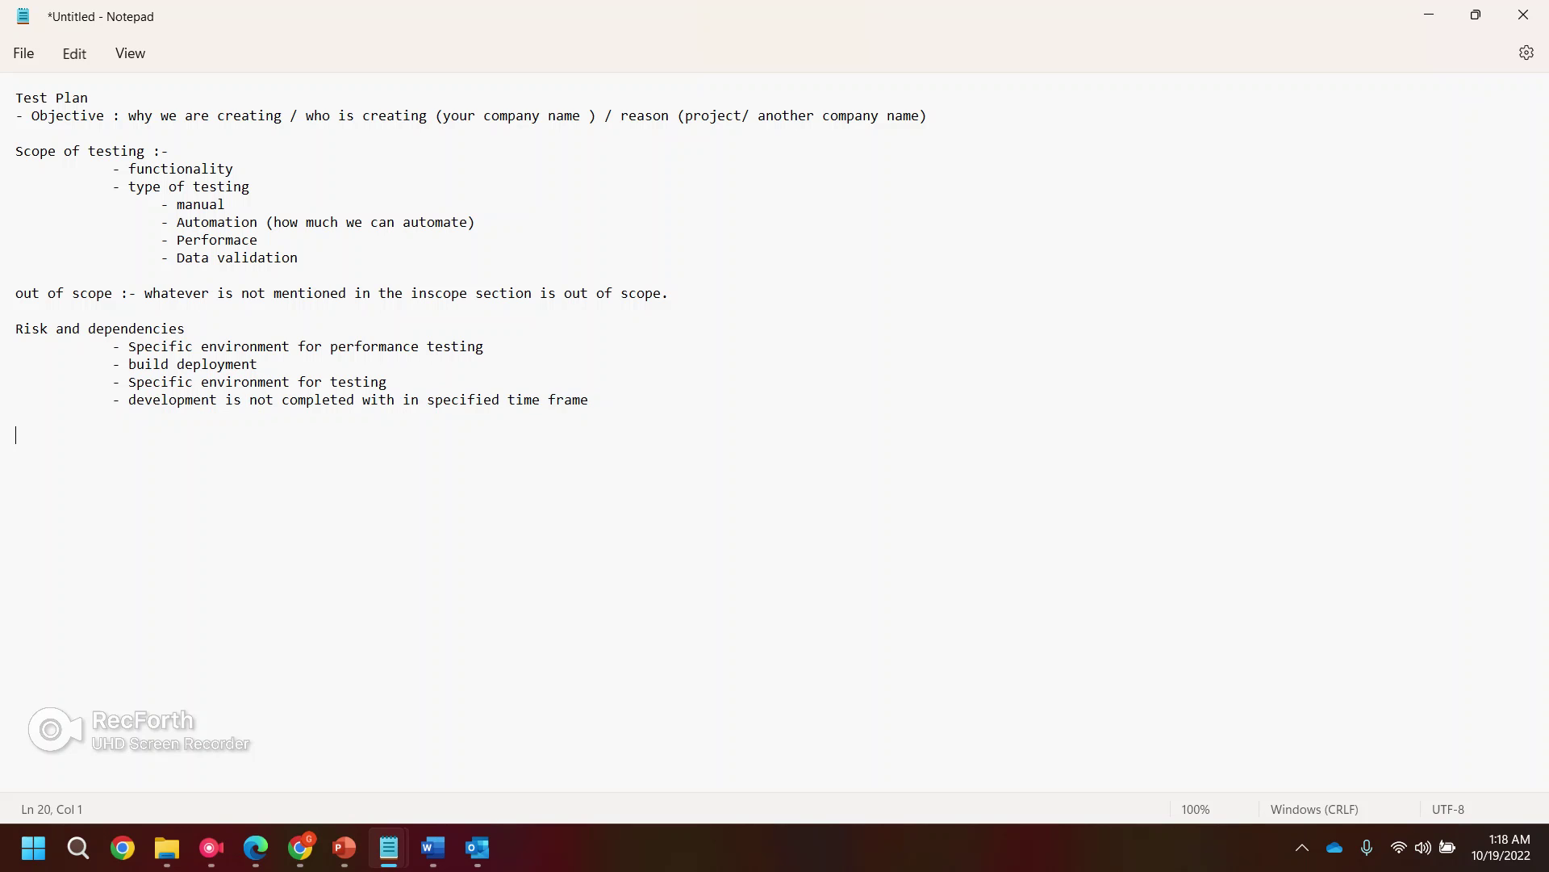
text(Entry and exit Criteria)
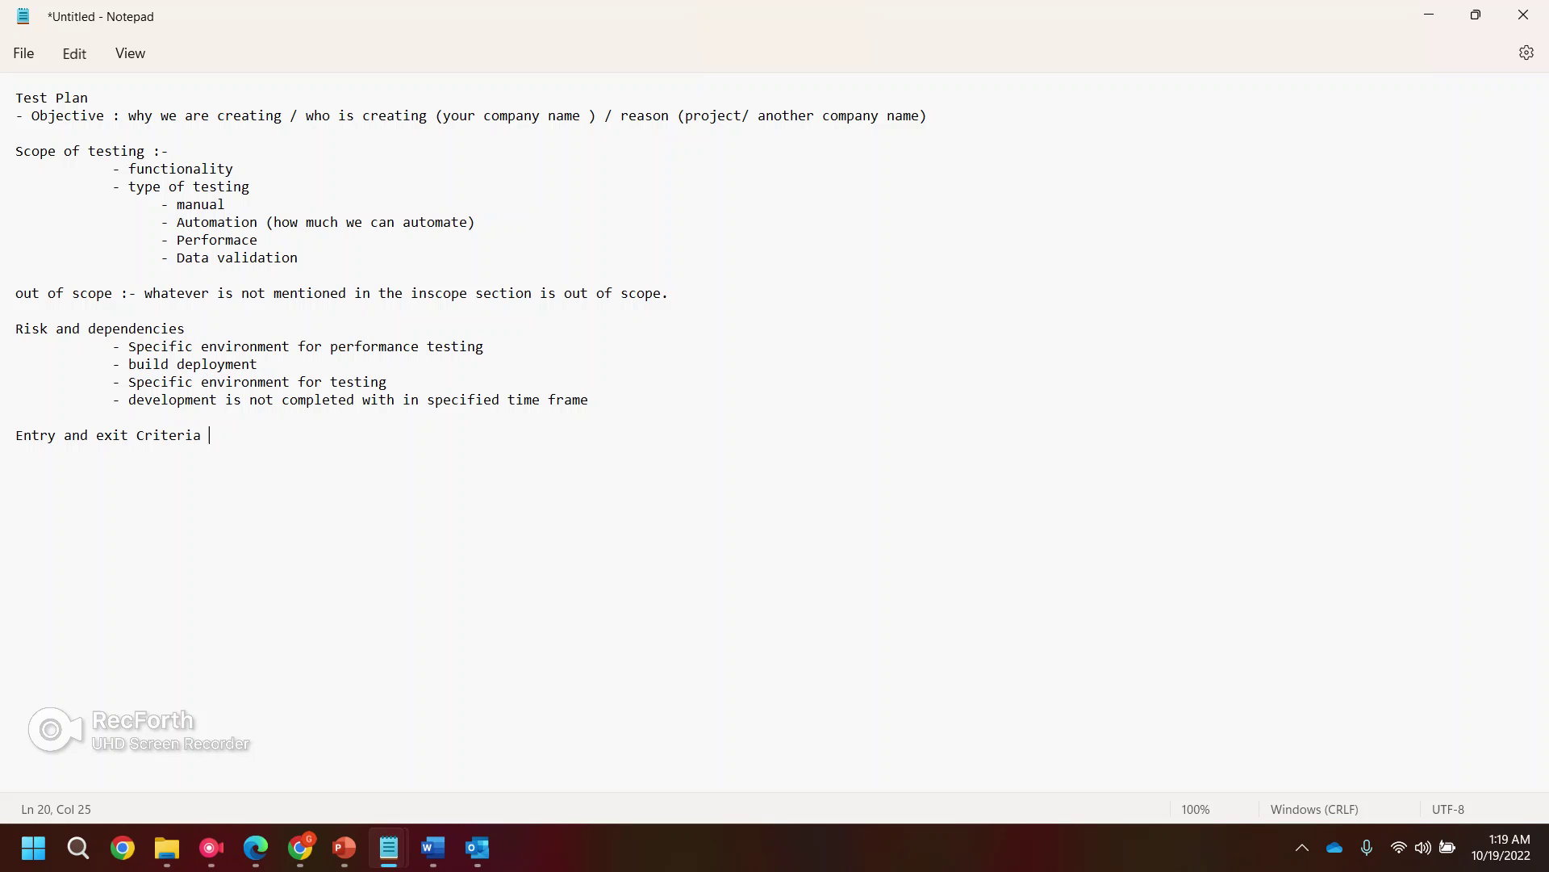
key(Return)
text(Build deplyment)
key(Return)
key(BackSpace)
text(())
text(BVT pass)
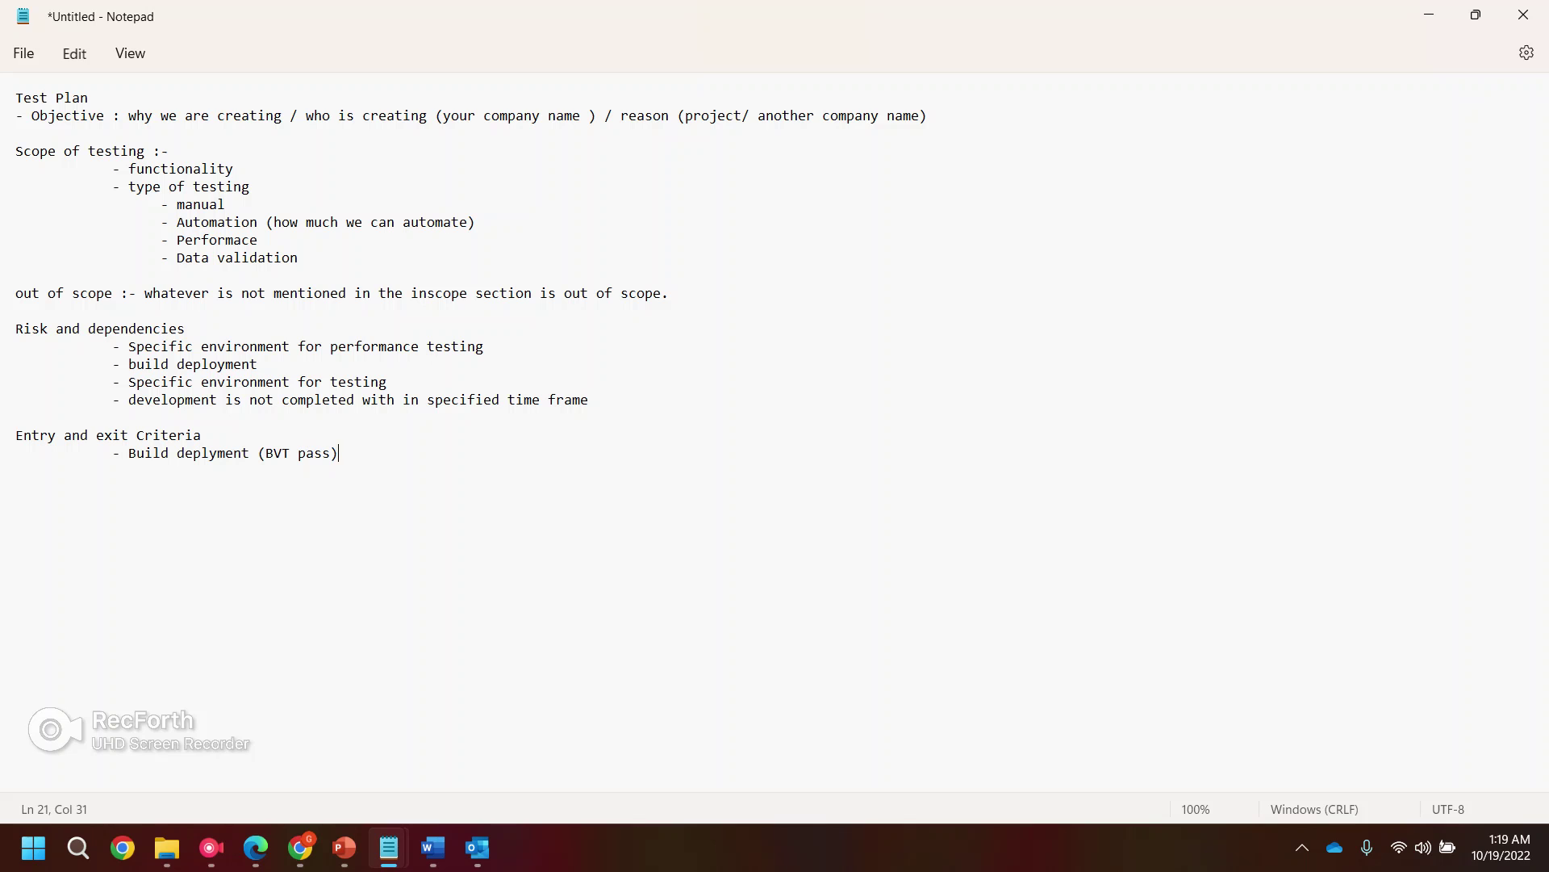
- Add "/ UAT" after "BVT pass" inside the parentheses and insert an indented "Entry" subheading above that bullet
key(Return)
click(330, 452)
text(/ UAT)
click(128, 471)
click(201, 435)
key(Return)
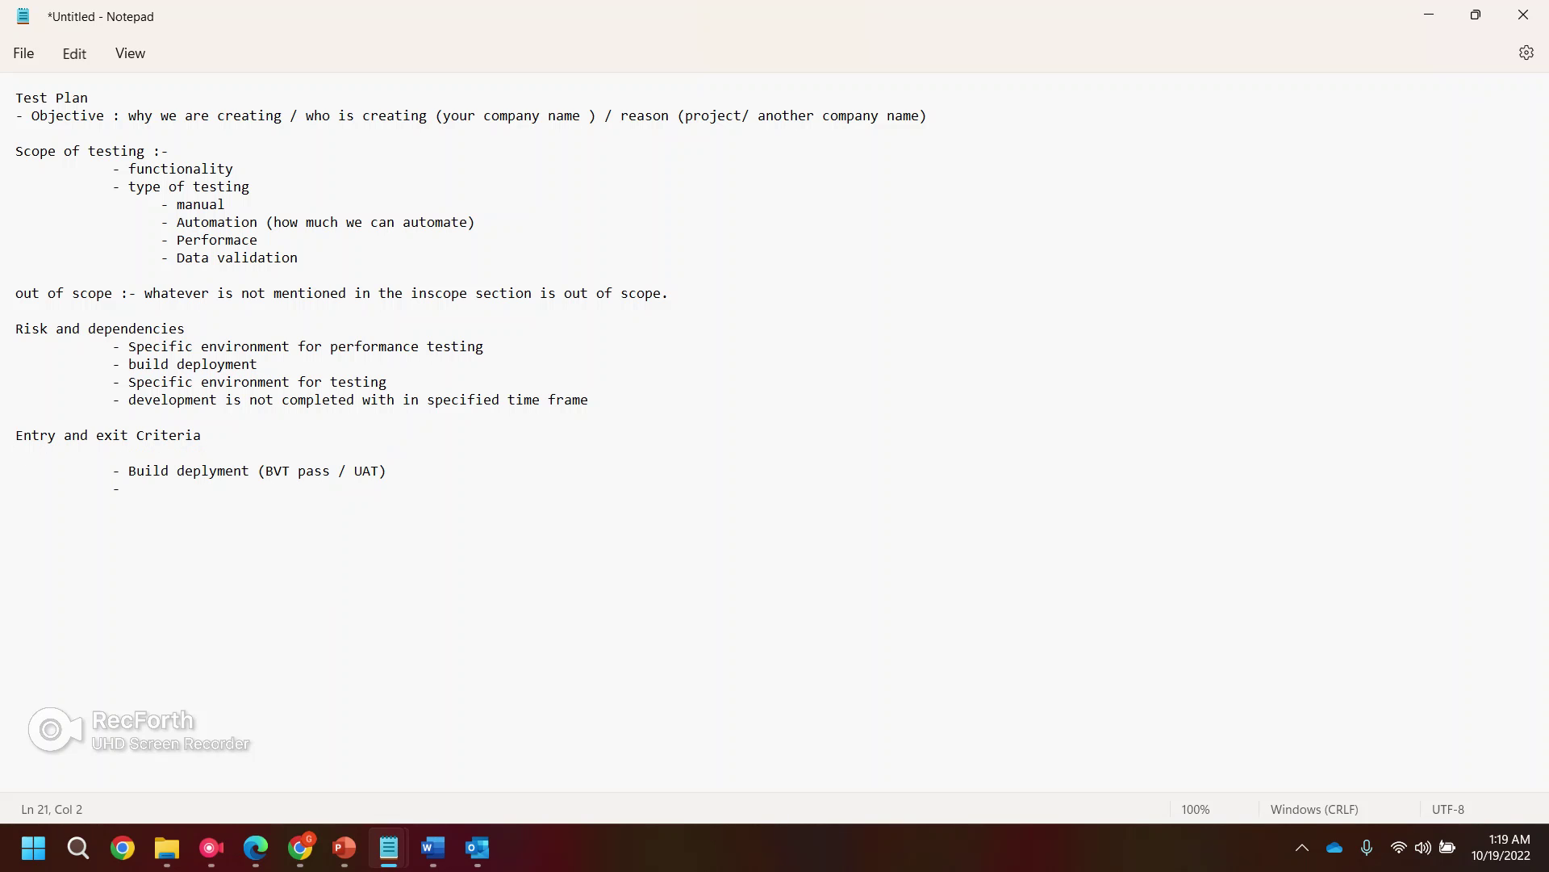
text(Entry)
- Add the entry criteria "Env should be ready", "requied test data has been given" and "access" as bullets
click(128, 488)
text(Env should be ready)
key(Return)
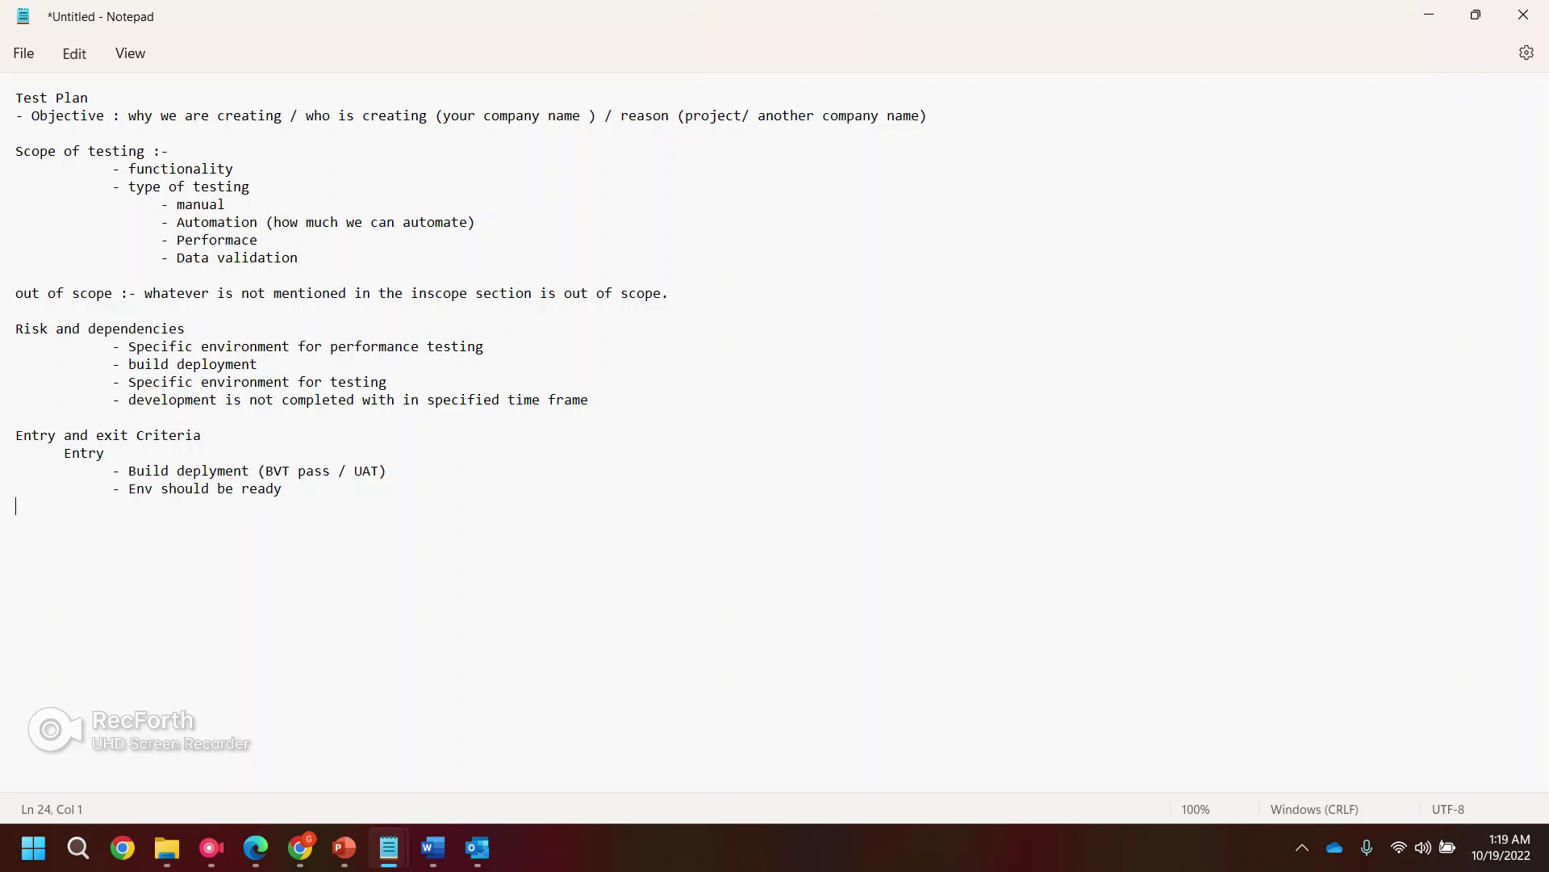
text(- requied test data has been gi)
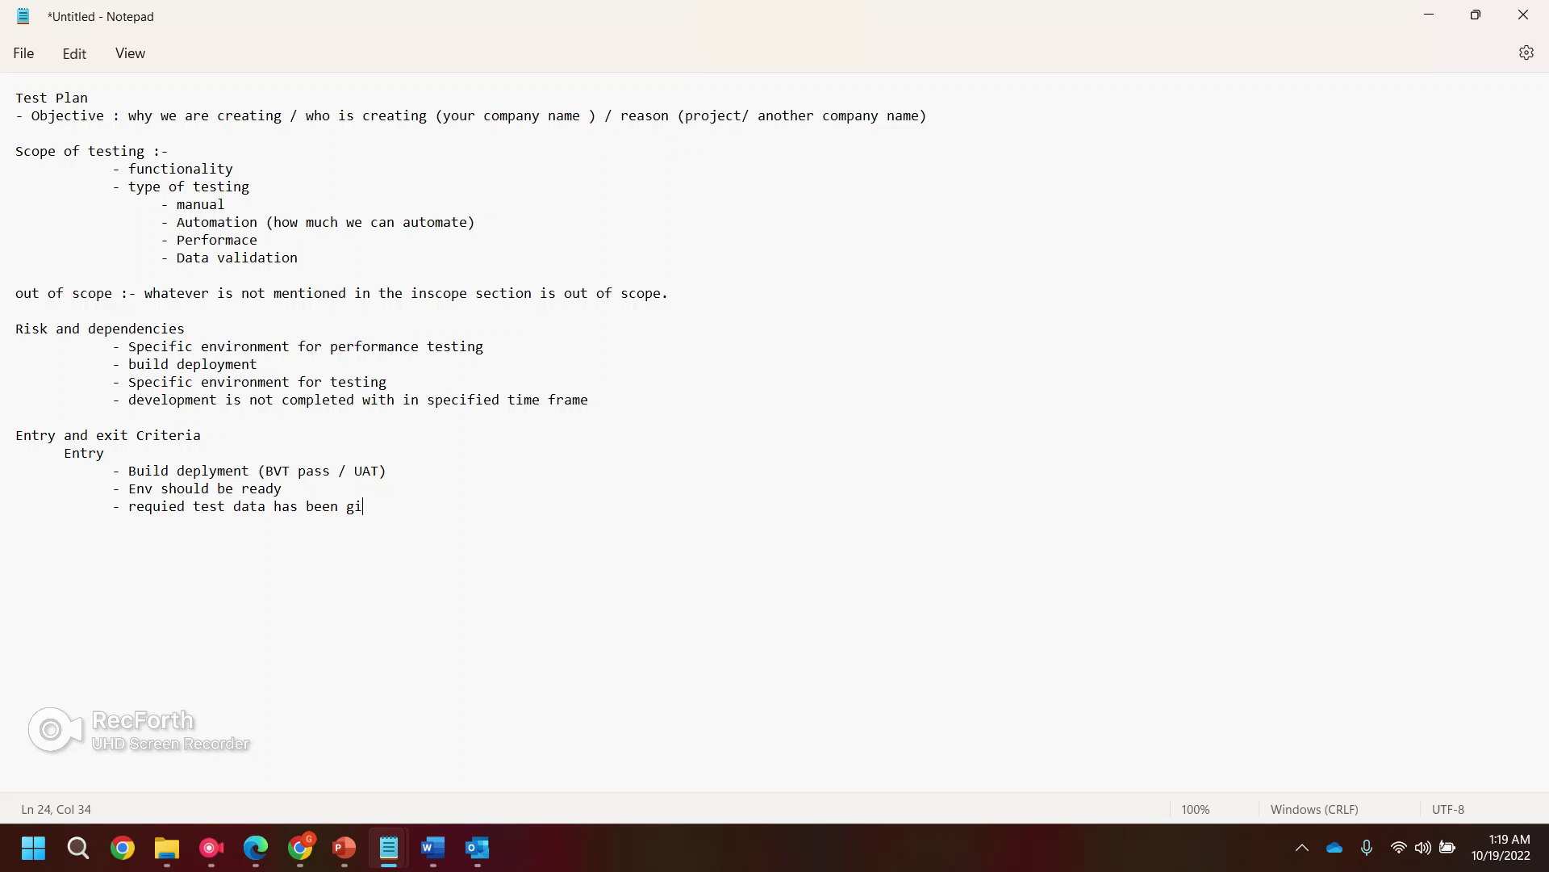
text(ven)
key(Return)
text(- acce)
text(ss)
- Add an indented "Exit" subheading below the entry criteria and start its first bullet with "when all the test case"
text(Exit 		- )
text(wh)
key(BackSpace)
key(BackSpace)
text(when all the test cas)
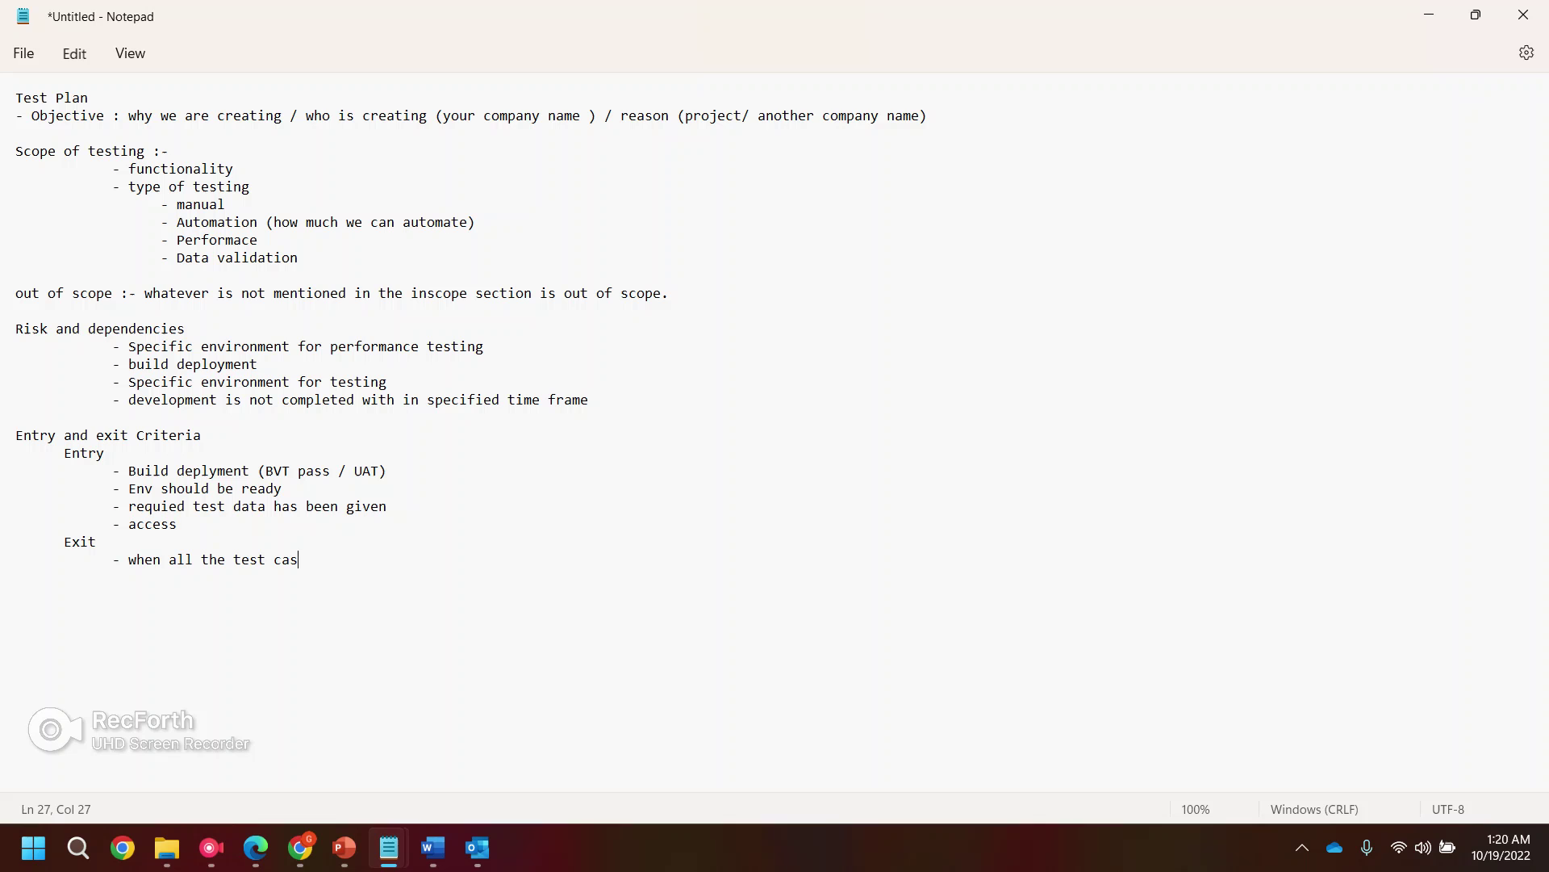
text(es)
key(BackSpace)
text(executi)
text(on)
key(BackSpace)
key(BackSpace)
key(BackSpace)
key(BackSpace)
key(BackSpace)
key(BackSpace)
key(BackSpace)
key(BackSpace)
key(BackSpace)
- Finish the first exit bullet with "are passed" and add the bullet "- non of the bugs are open" below it
text(are passed 		- non of te)
key(BackSpace)
key(BackSpace)
text(he bugs are open)
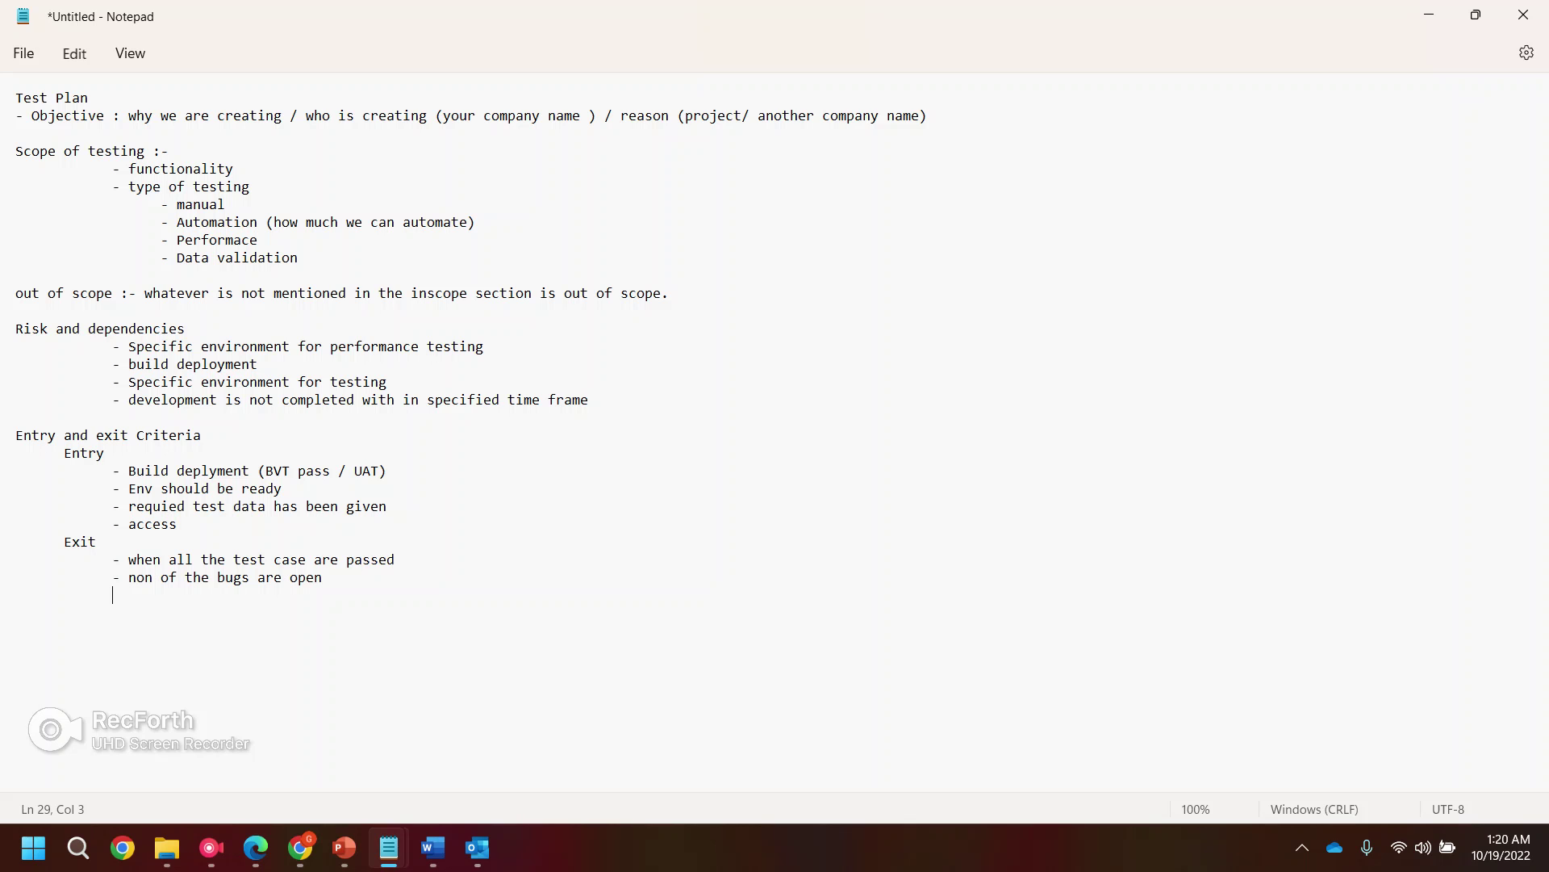
- Add the exit criteria bullet "- time frame (2 time)"
text(-)
text(time frame (2))
key(Left)
text(2 time)
key(BackSpace)
click(16, 612)
drag(129, 594, 281, 595)
- Add a "UAT release criteria" heading below the exit criteria, separated from them by two blank lines
click(16, 612)
click(16, 630)
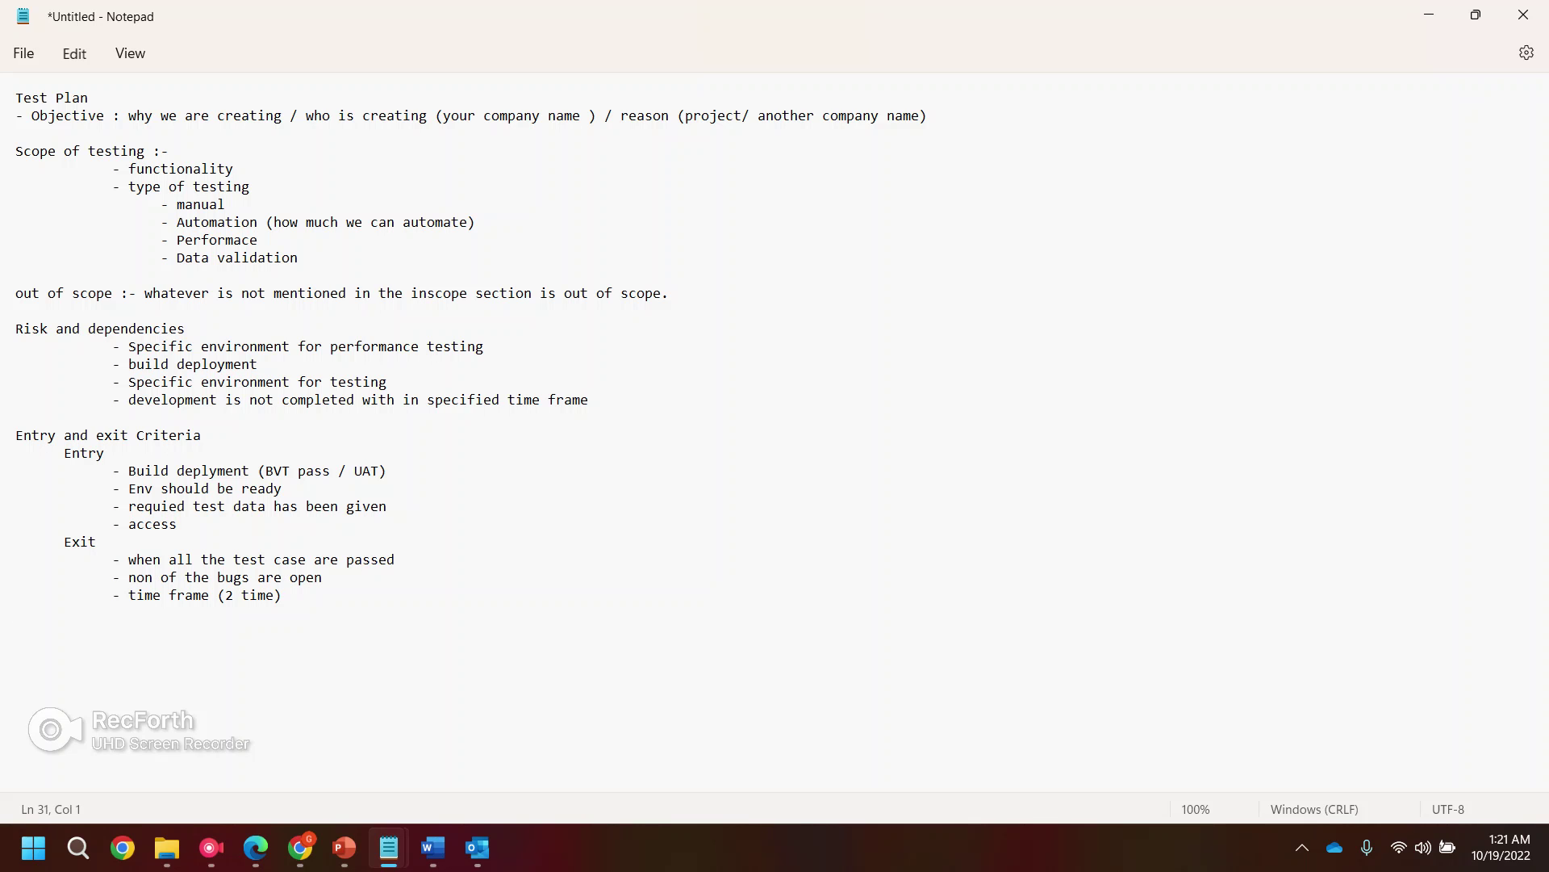
text(UAT releasae)
key(BackSpace)
key(BackSpace)
key(BackSpace)
key(BackSpace)
text(se criteria)
key(Return)
key(Up)
key(Up)
key(Return)
key(Down)
key(Down)
- Add the indented line "No P1/P2 and S1/S2 bugs are in open state" under the UAT release criteria heading
key(Tab)
text(NO)
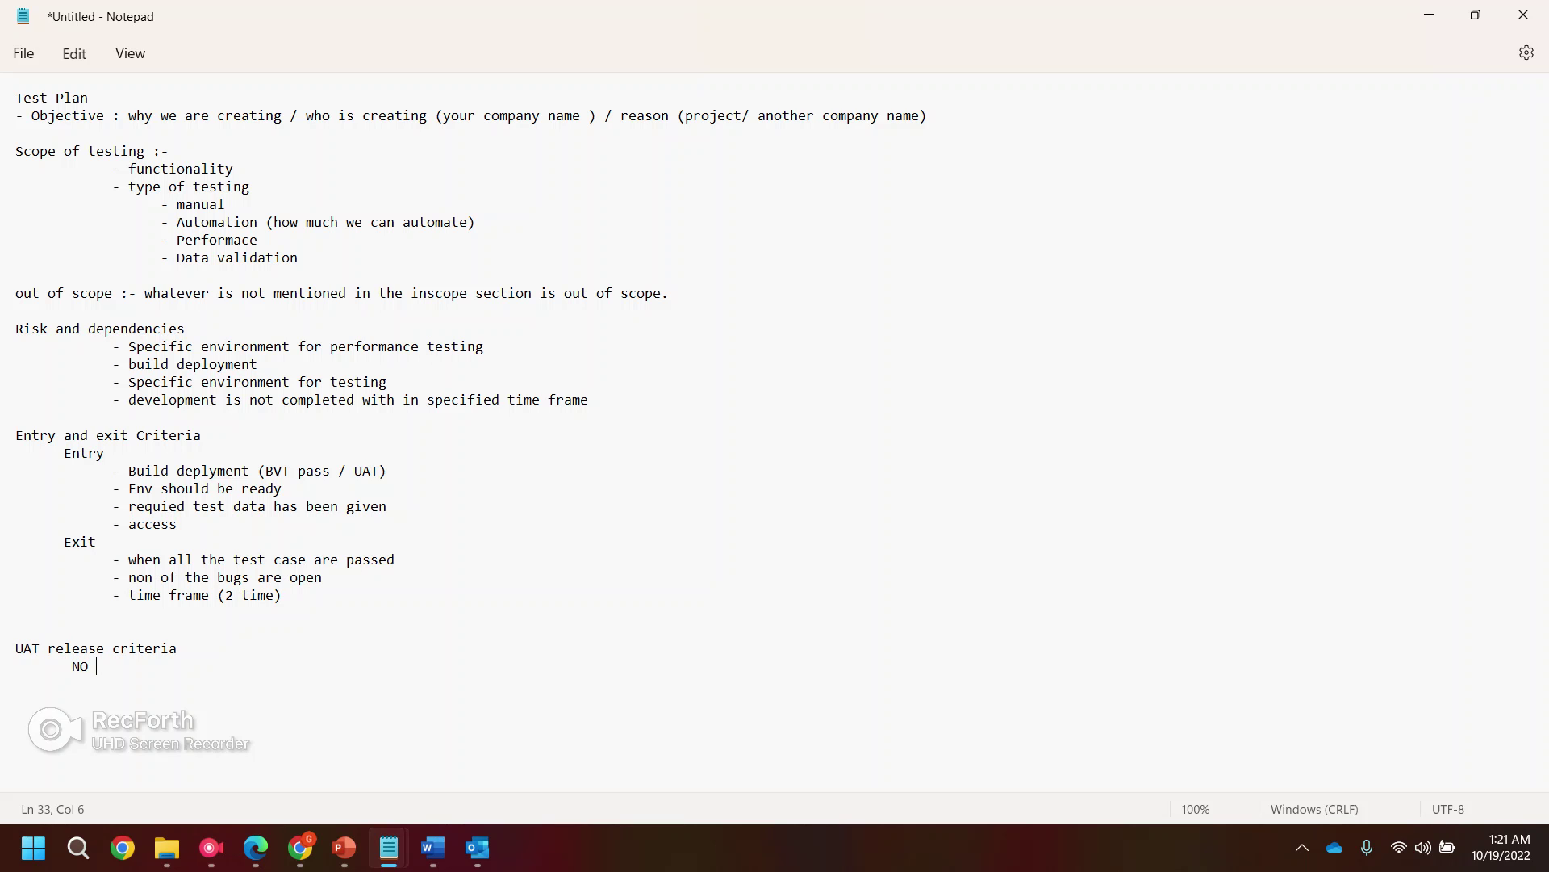
key(BackSpace)
text(o P! and S)
text(1)
key(BackSpace)
text(1)
text(/P2 and S1)
text(?S2)
key(BackSpace)
key(BackSpace)
key(BackSpace)
text(/S2 bugs are in open state)
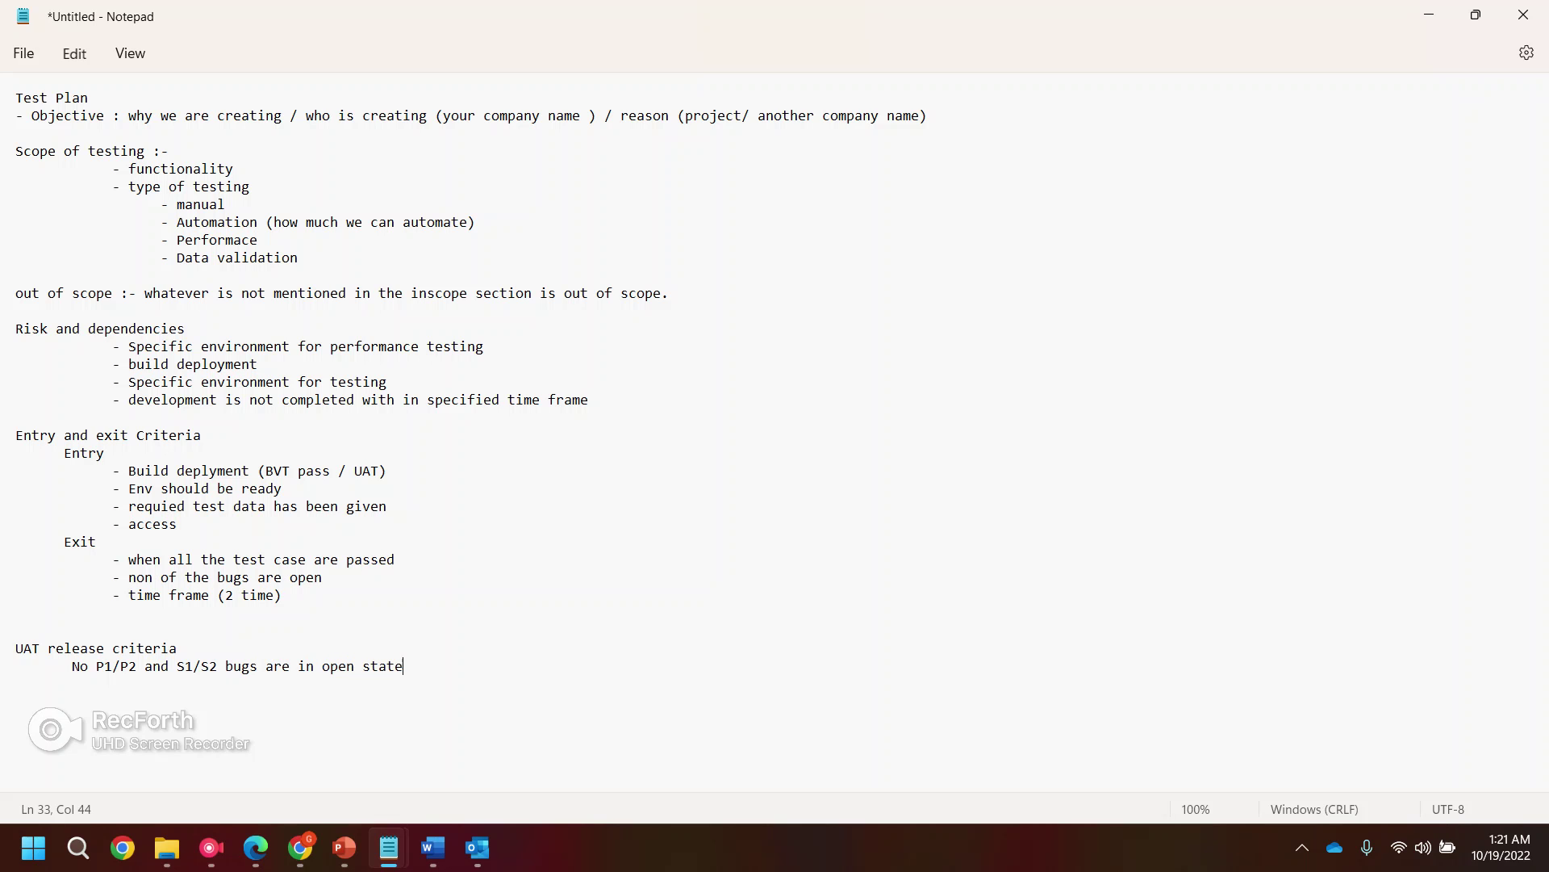
- Put a dash before the P1/P2 bugs line and add the bullet "- 95% of test cases should be pass" below it
key(Return)
text(-)
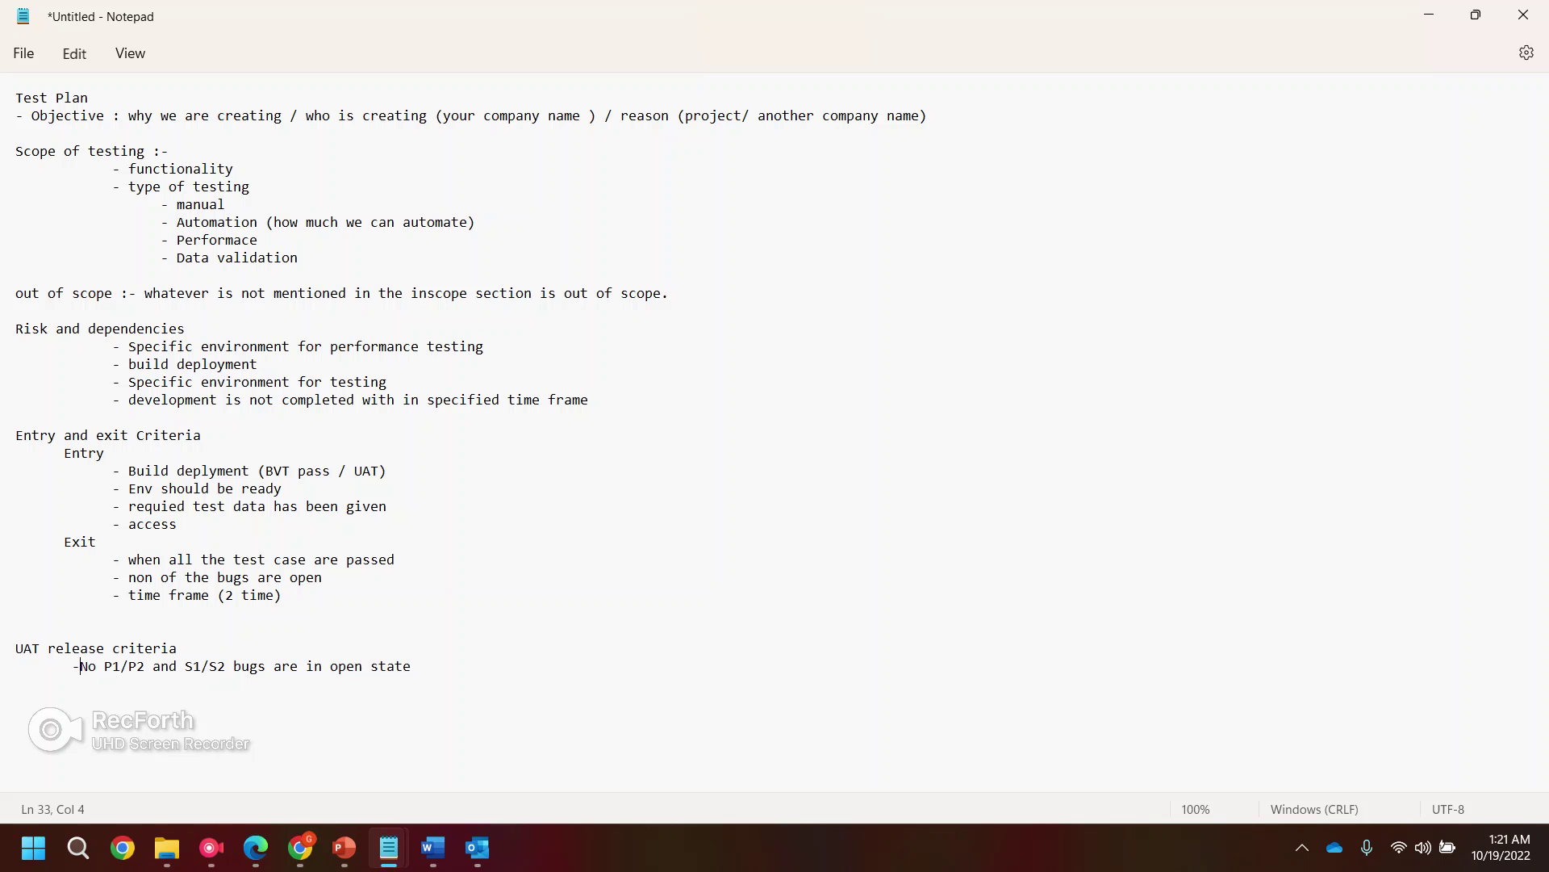
click(16, 684)
key(Left)
text(95% of test cases should be pass)
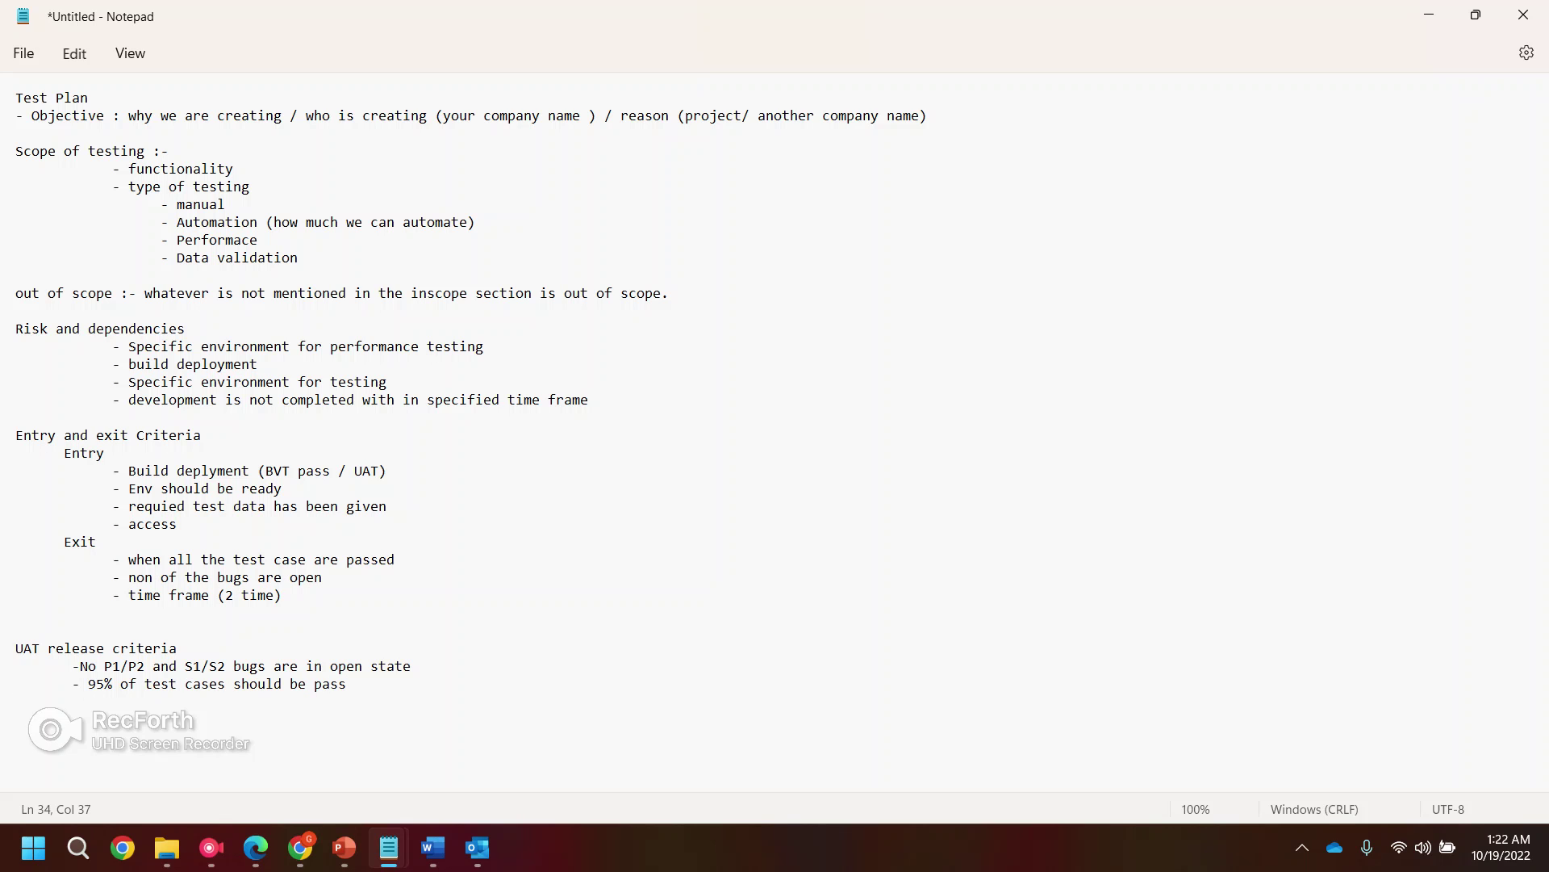
- Indent both UAT release bullets slightly further and insert "or more" after "test cases" in the 95% bullet
key(Return)
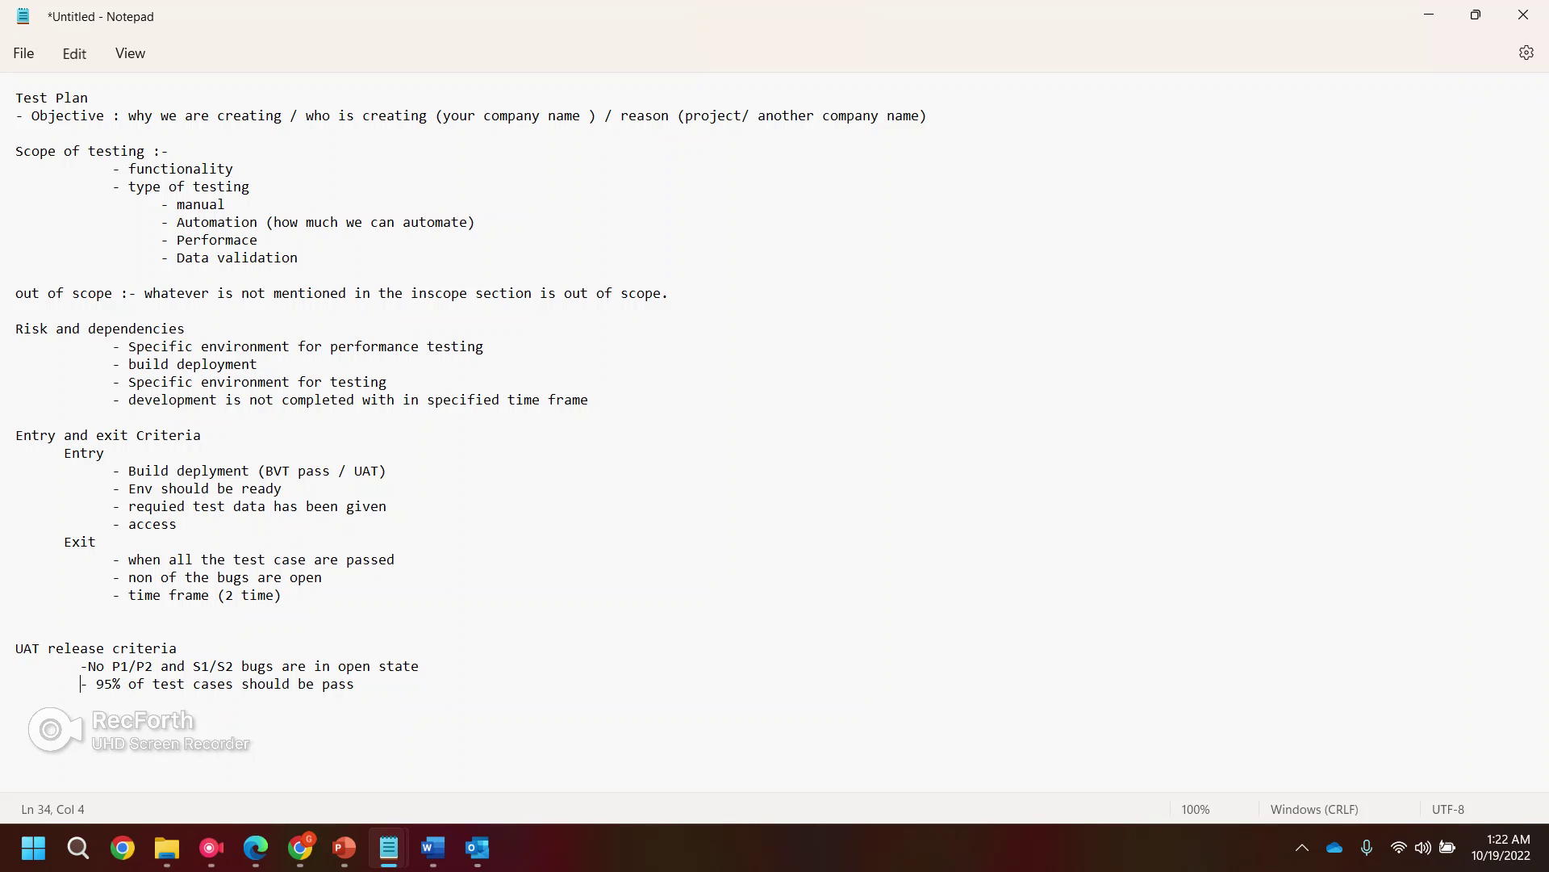
click(355, 683)
text(oo)
key(BackSpace)
text(r o)
text(ore)
- Make "All test cases should be pass, if not" the first UAT release bullet, moving the P1/P2 bugs text to its own line below
key(End)
key(Return)
key(Return)
key(Tab)
key(Tab)
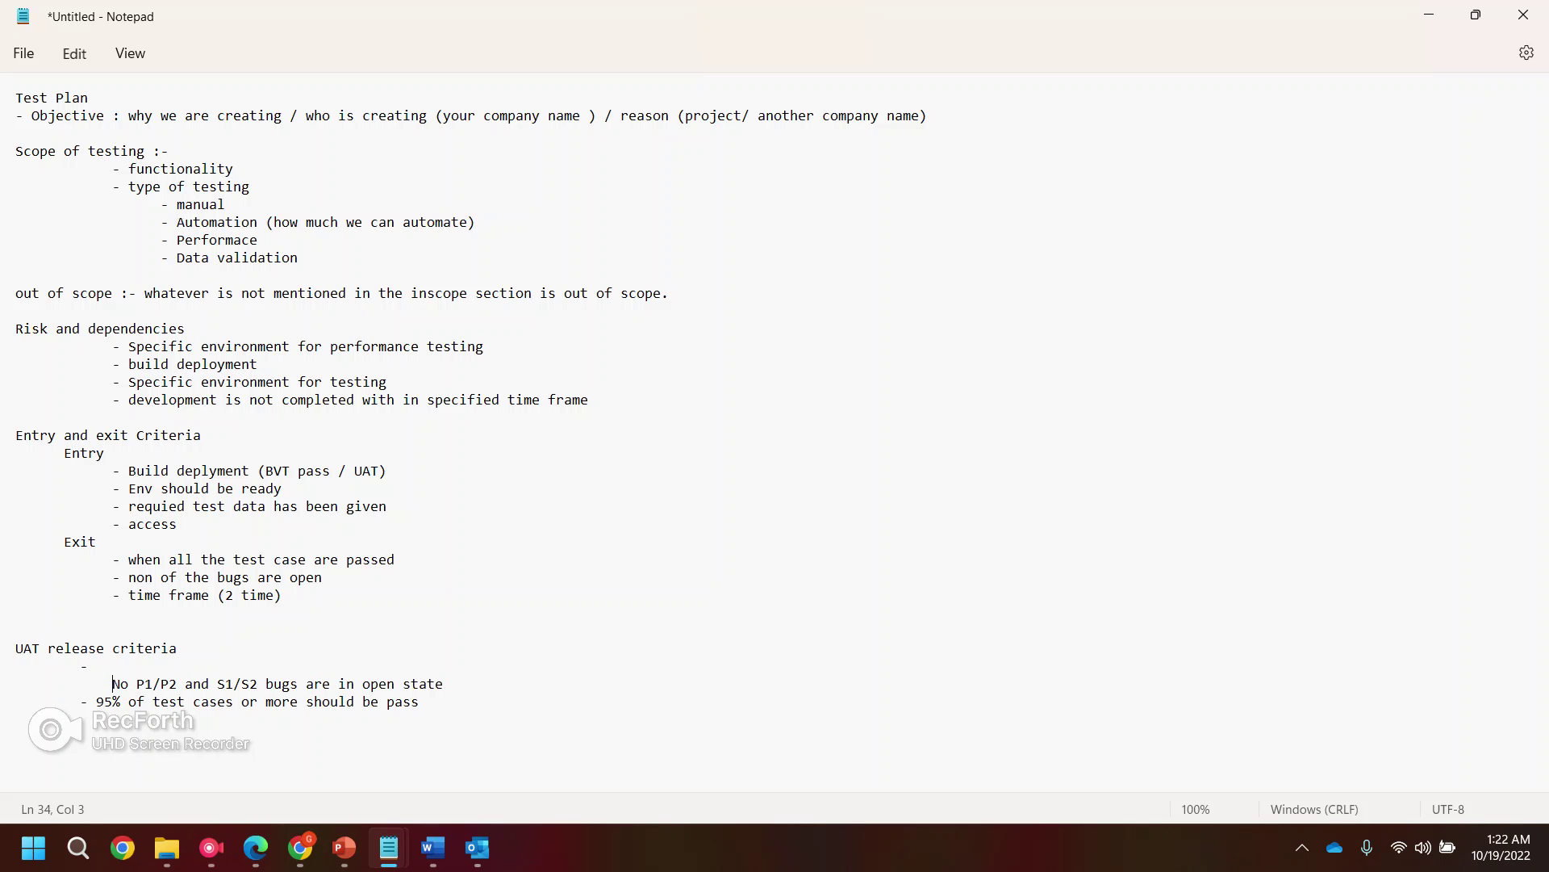
key(Tab)
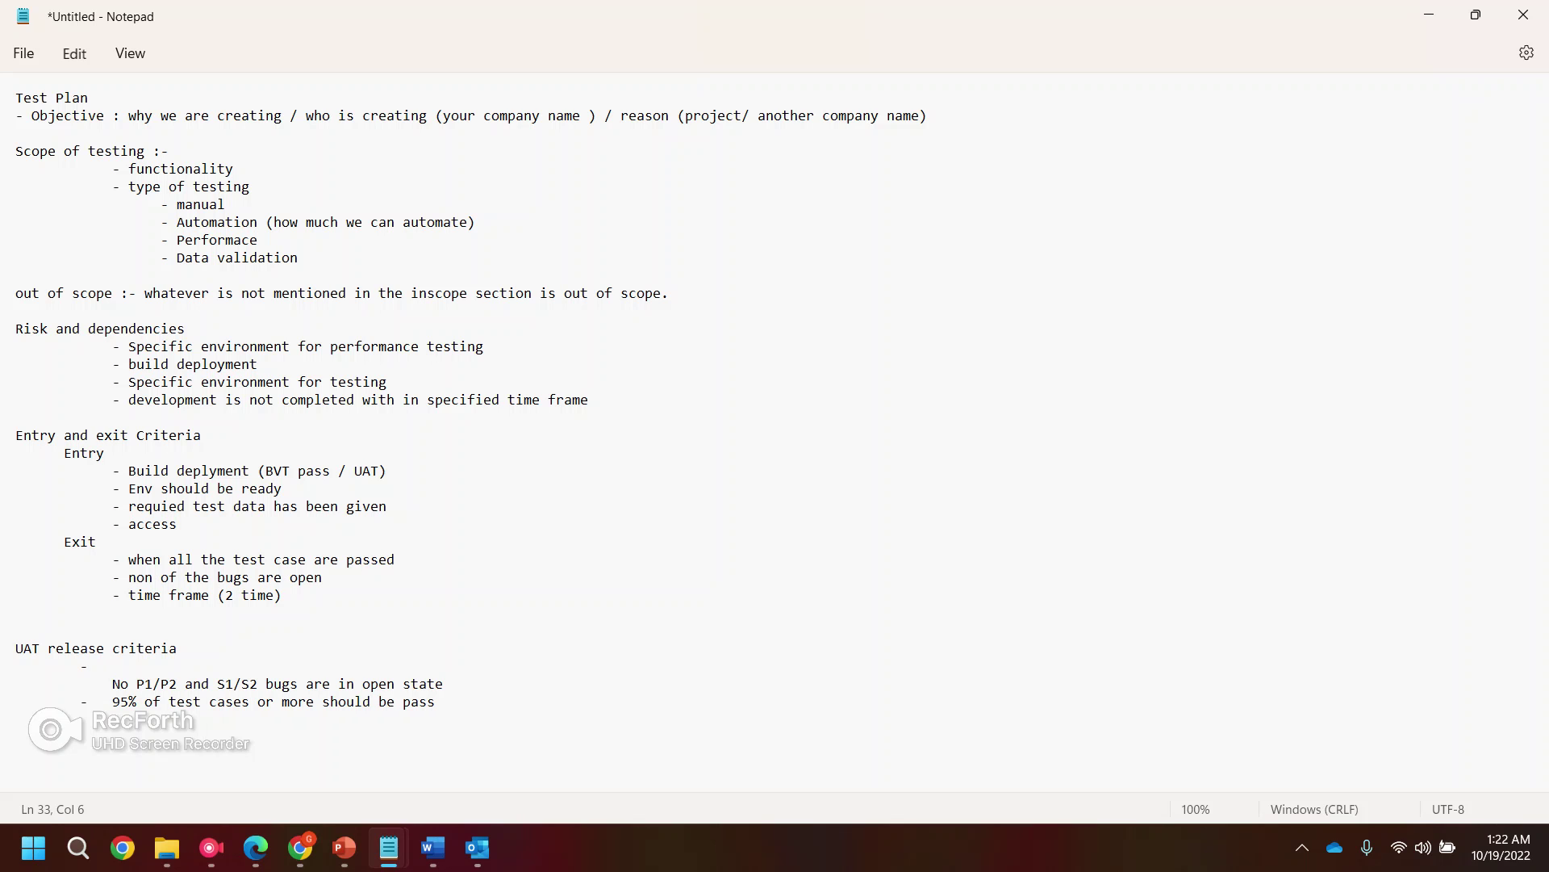
text(All test cases should be pass, if not)
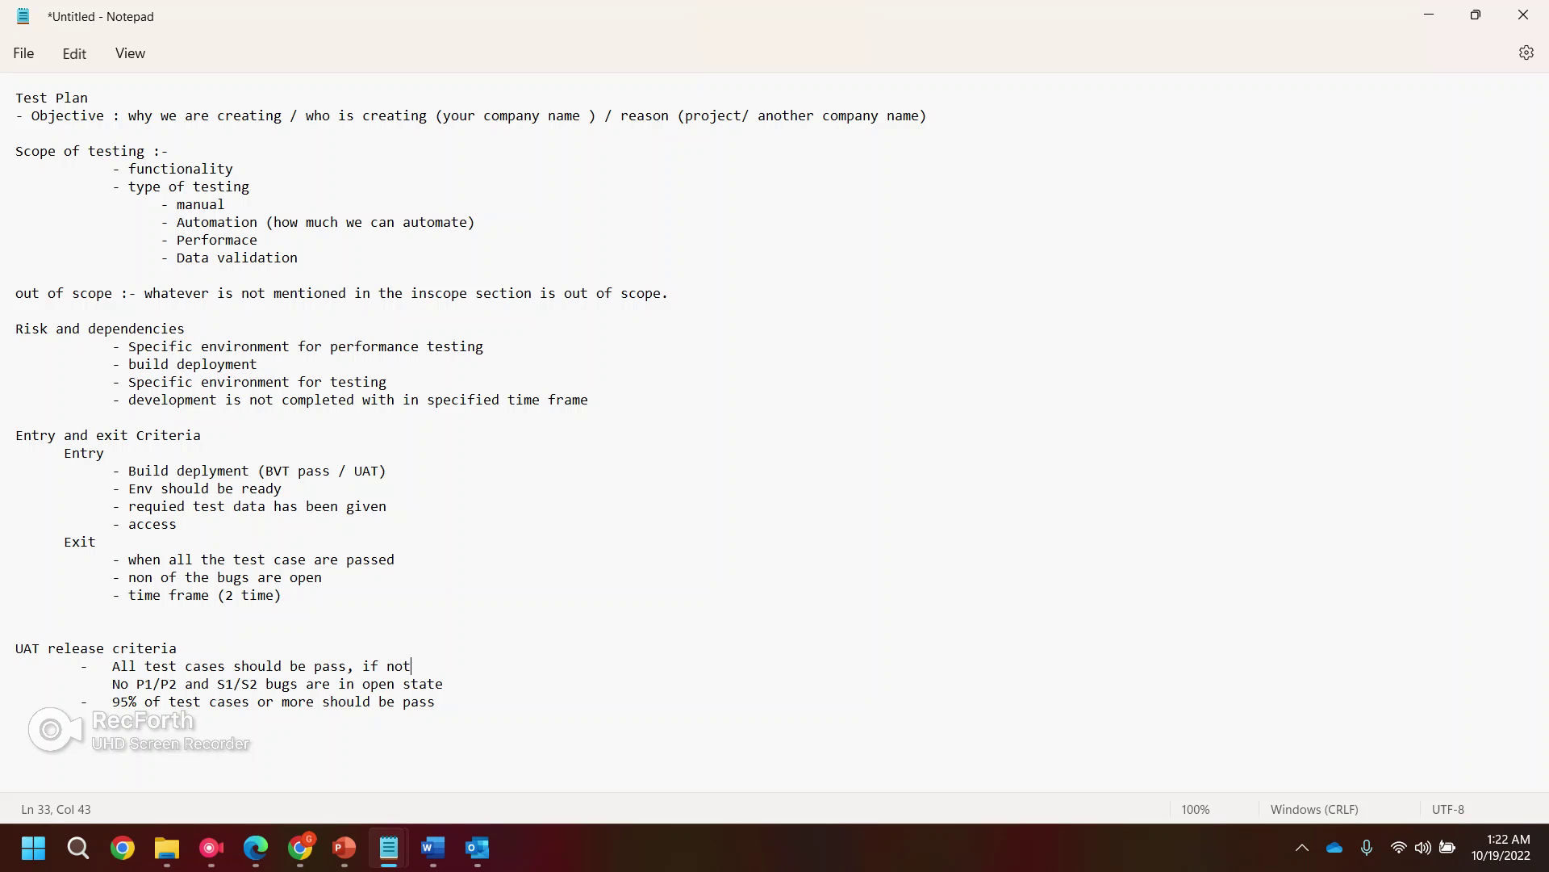
- Indent the P1/P2 bugs line one level deeper, directly under the "All test cases should be pass, if not" bullet
key(Return)
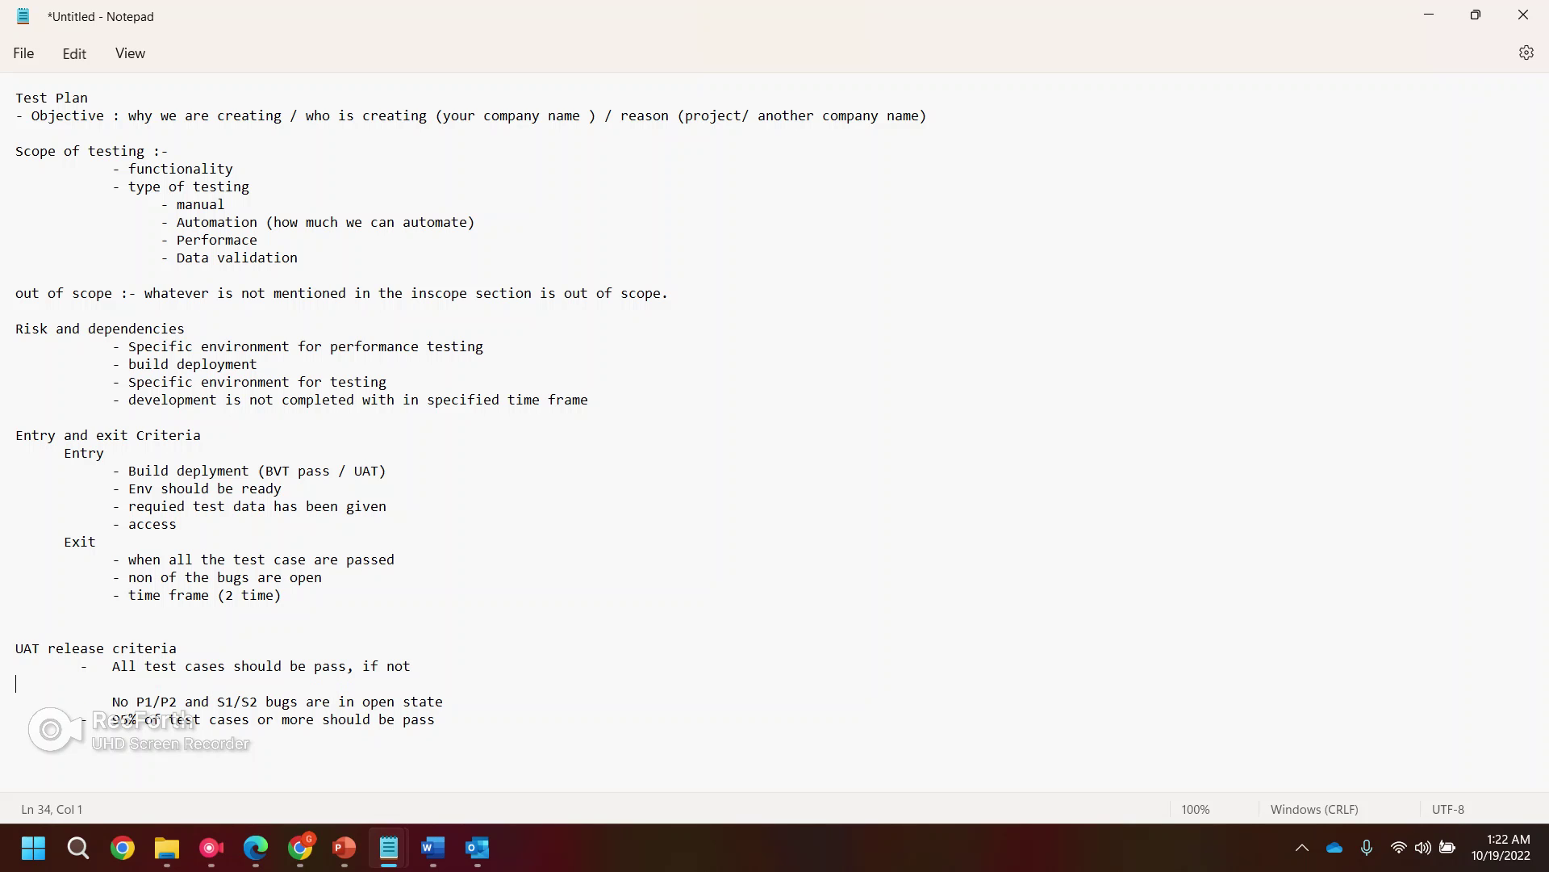
key(Delete)
key(Delete)
key(Delete)
key(Delete)
key(Delete)
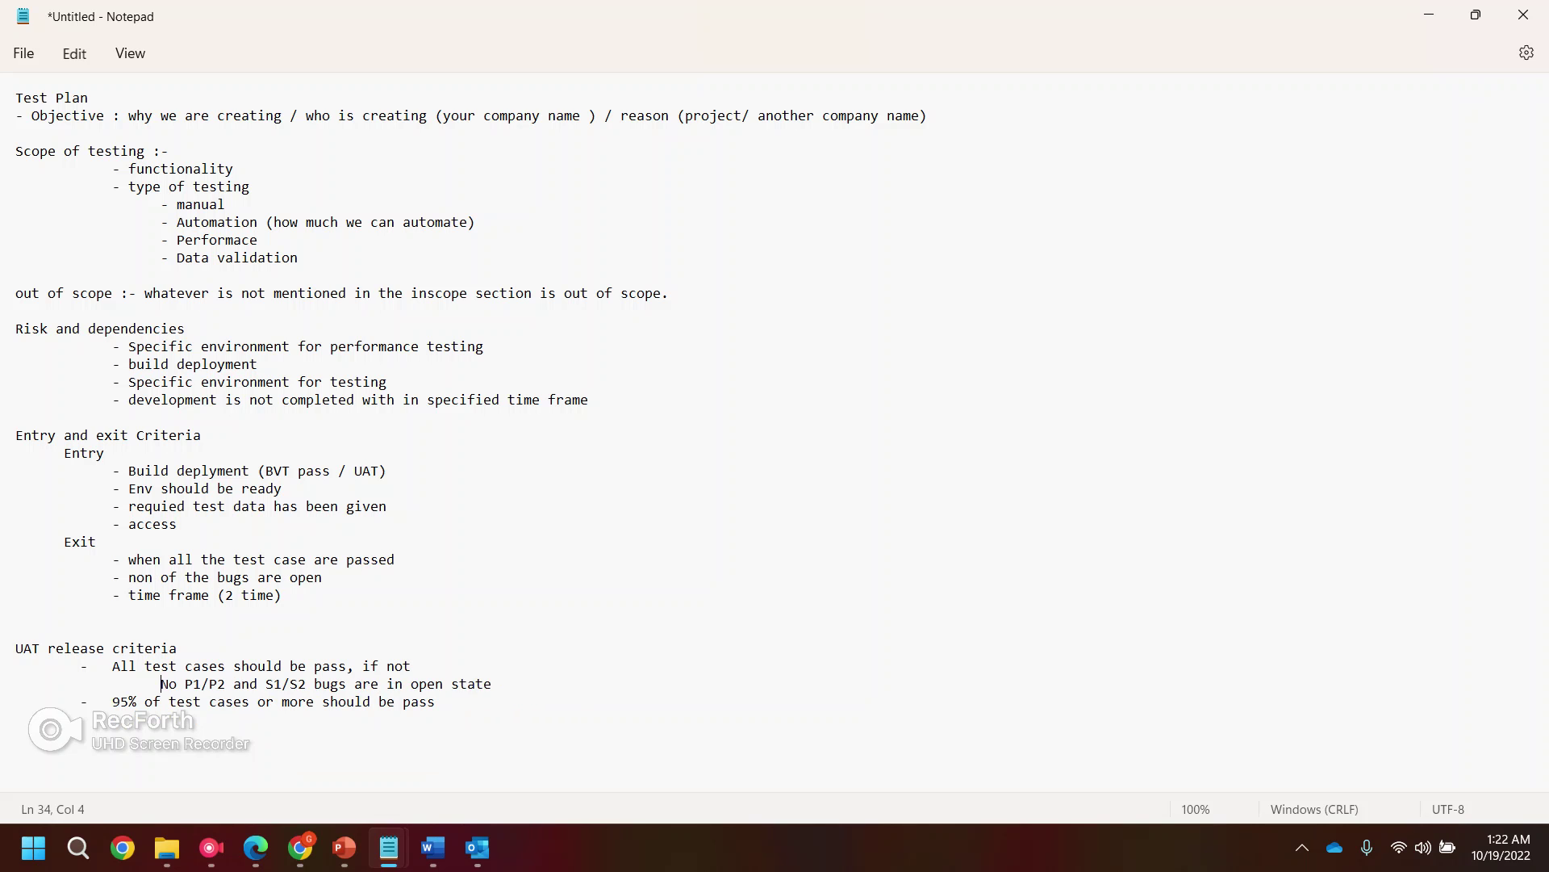
text(N)
- Align the 95% bullet with the indented P1/P2 bugs line and start both lines with a dash directly before the text
click(170, 701)
click(112, 701)
key(Tab)
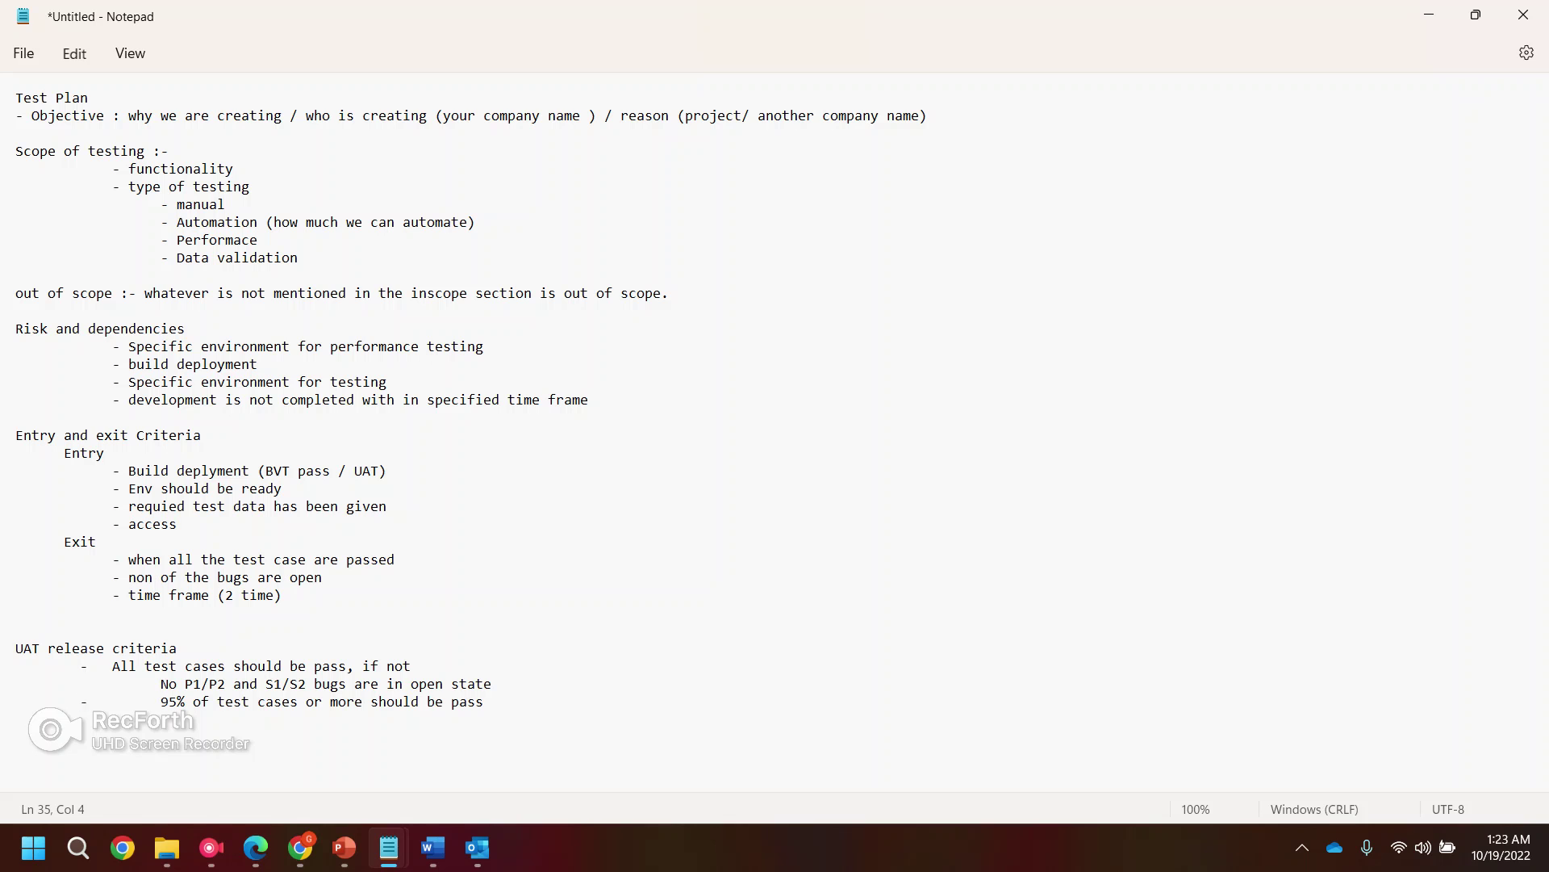
key(shift+Right)
key(shift+Right)
key(shift+Right)
key(shift+Right)
text(-)
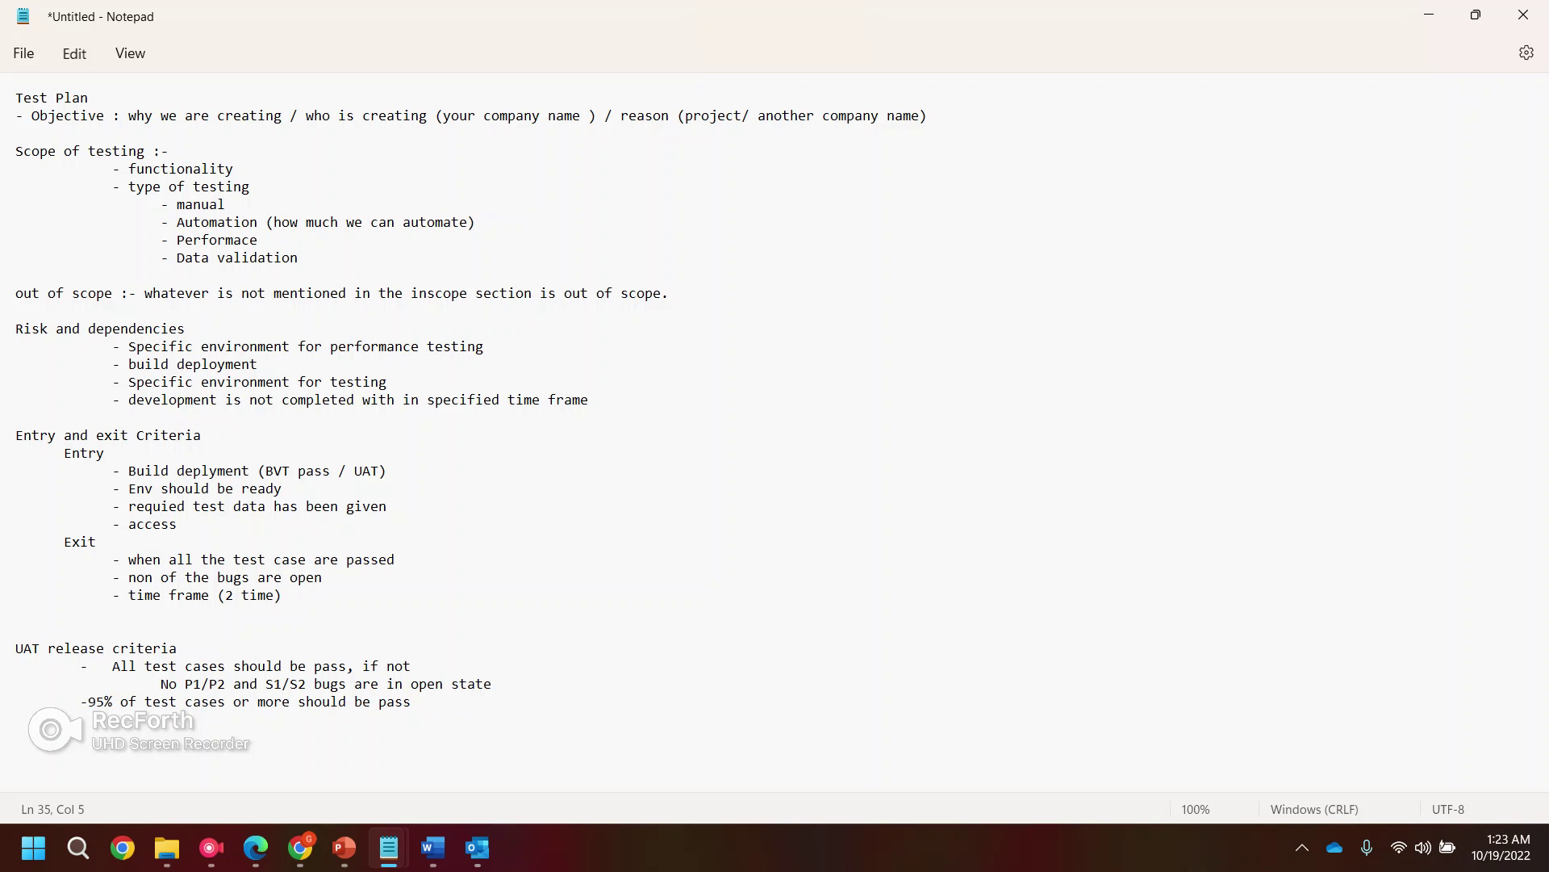
key(Tab)
key(Tab)
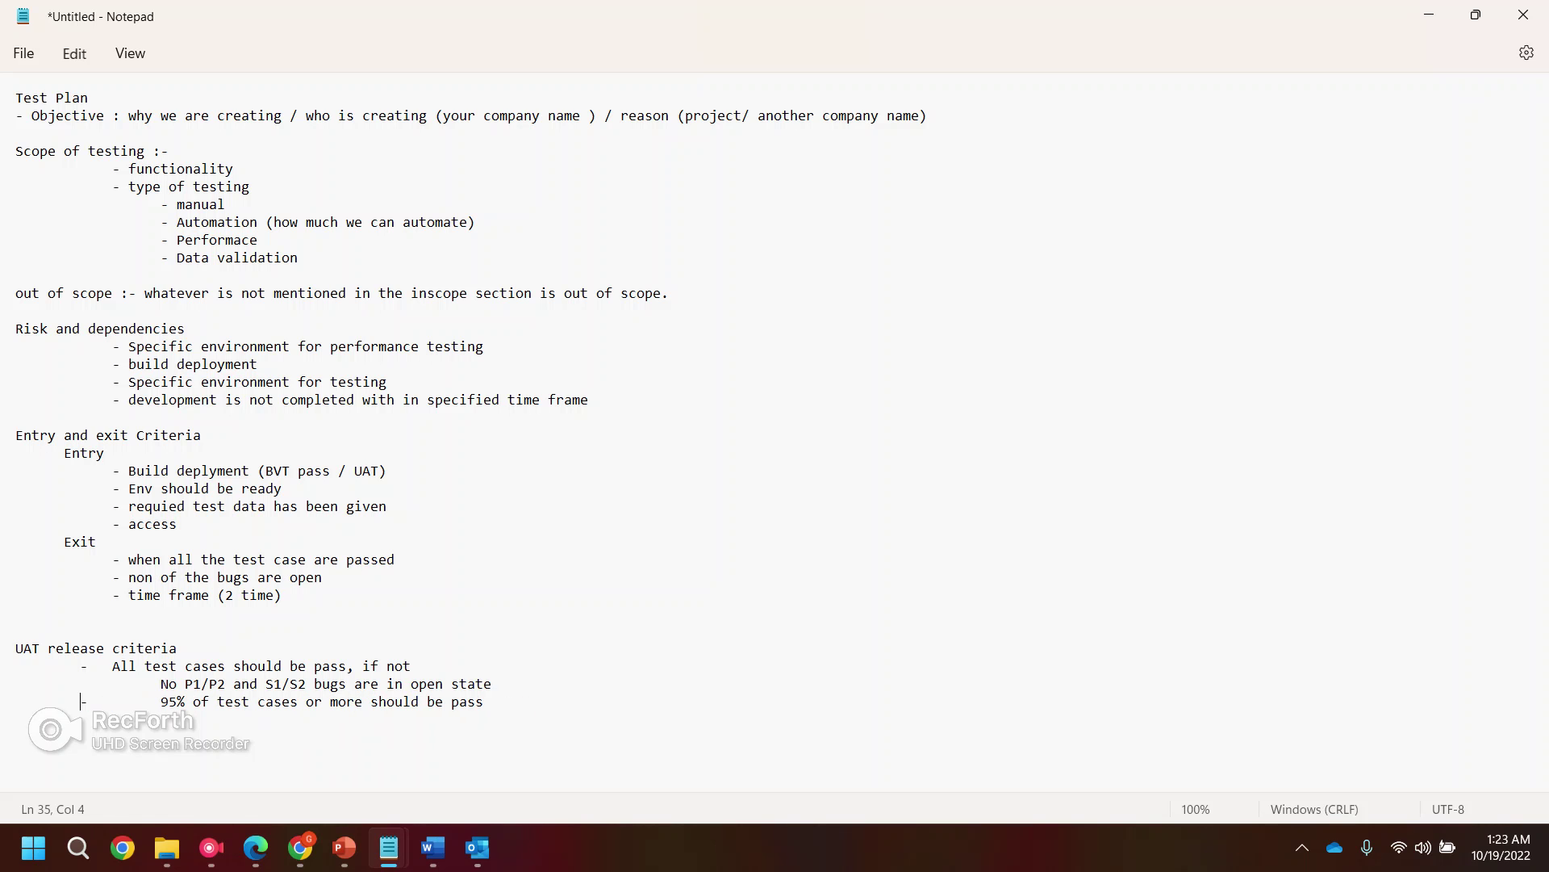
key(Tab)
key(Tab)
click(161, 683)
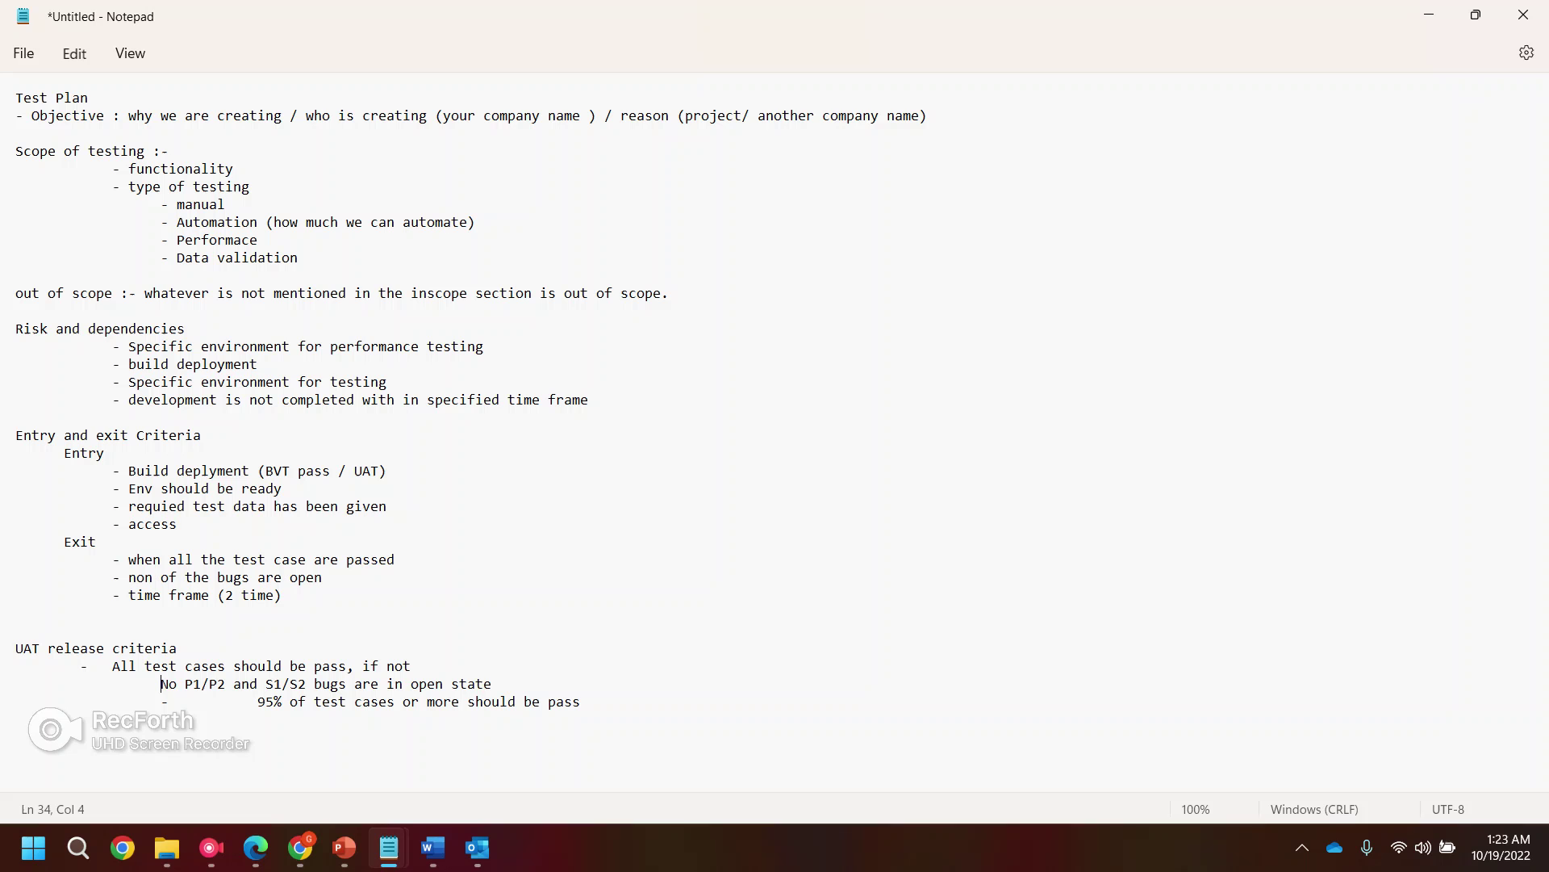
key(Delete)
key(Delete)
key(Delete)
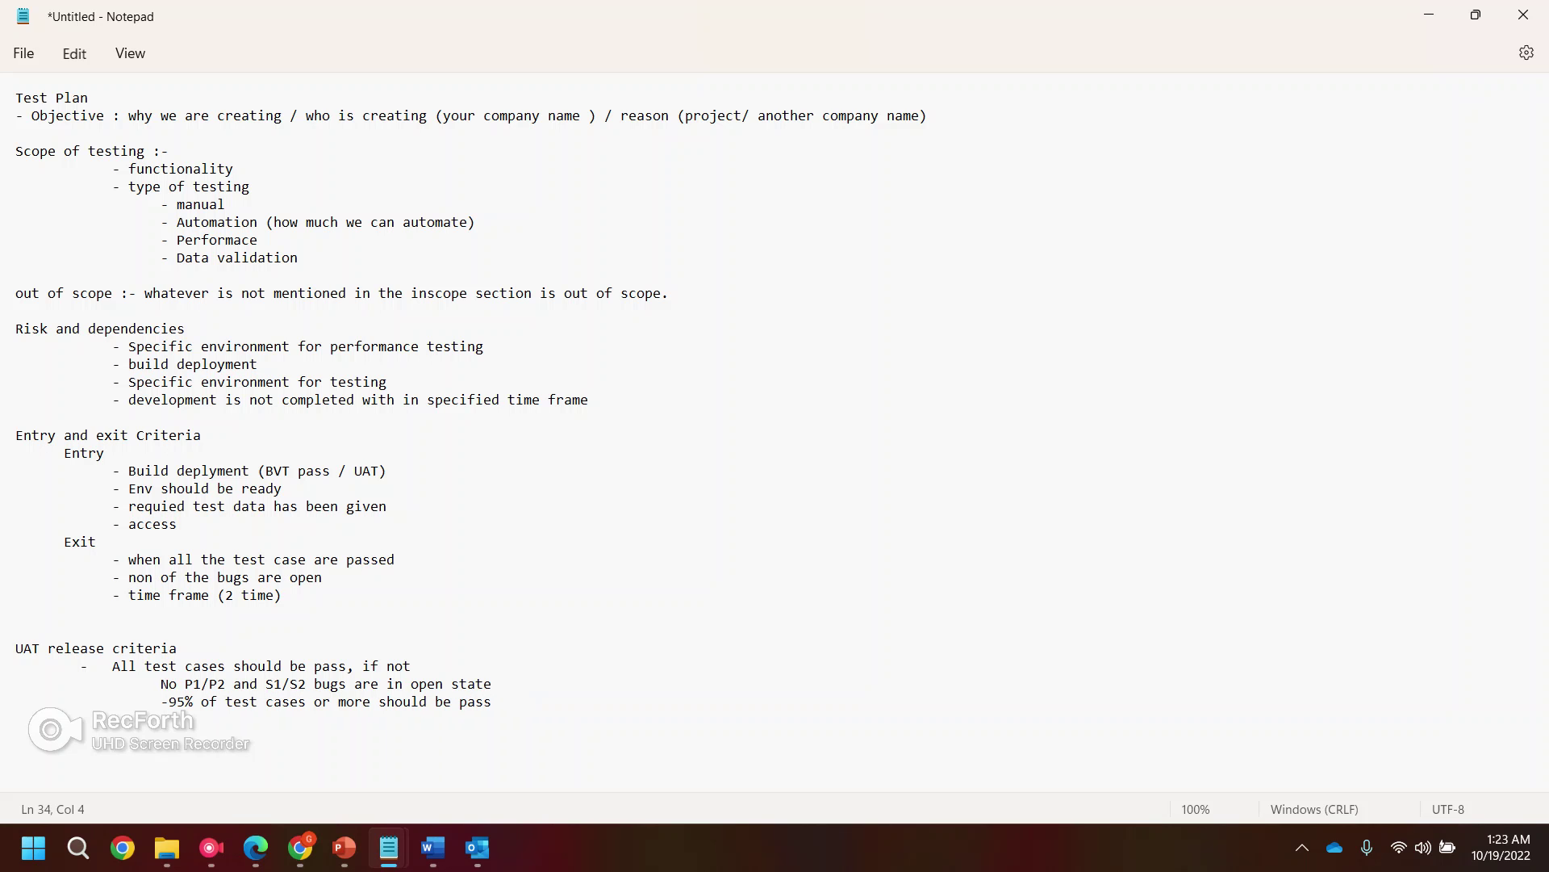
text(-)
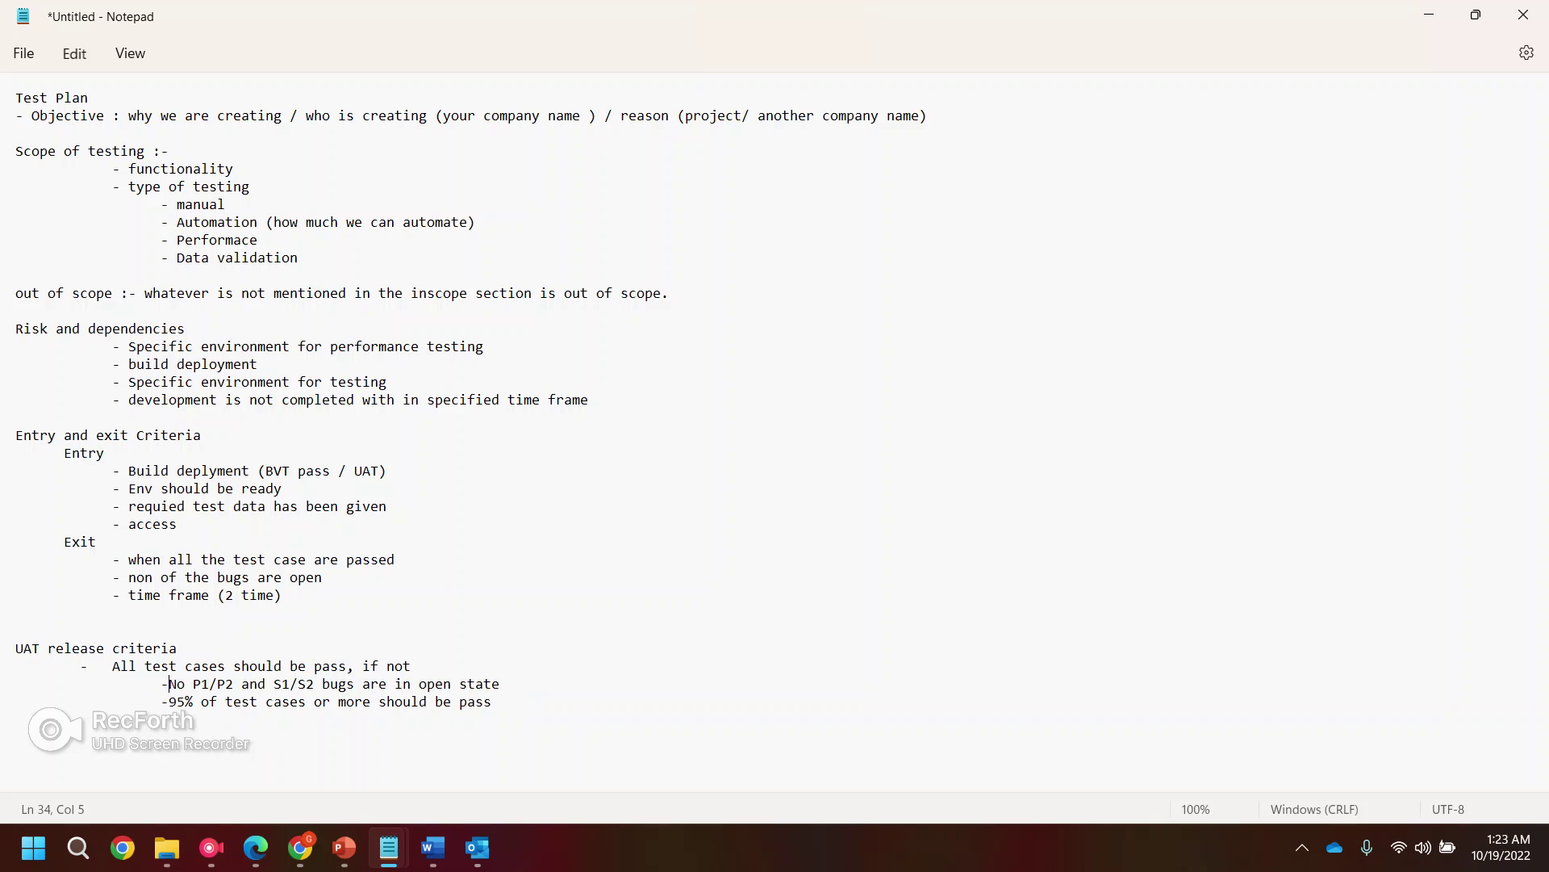
click(500, 683)
drag(492, 702, 14, 648)
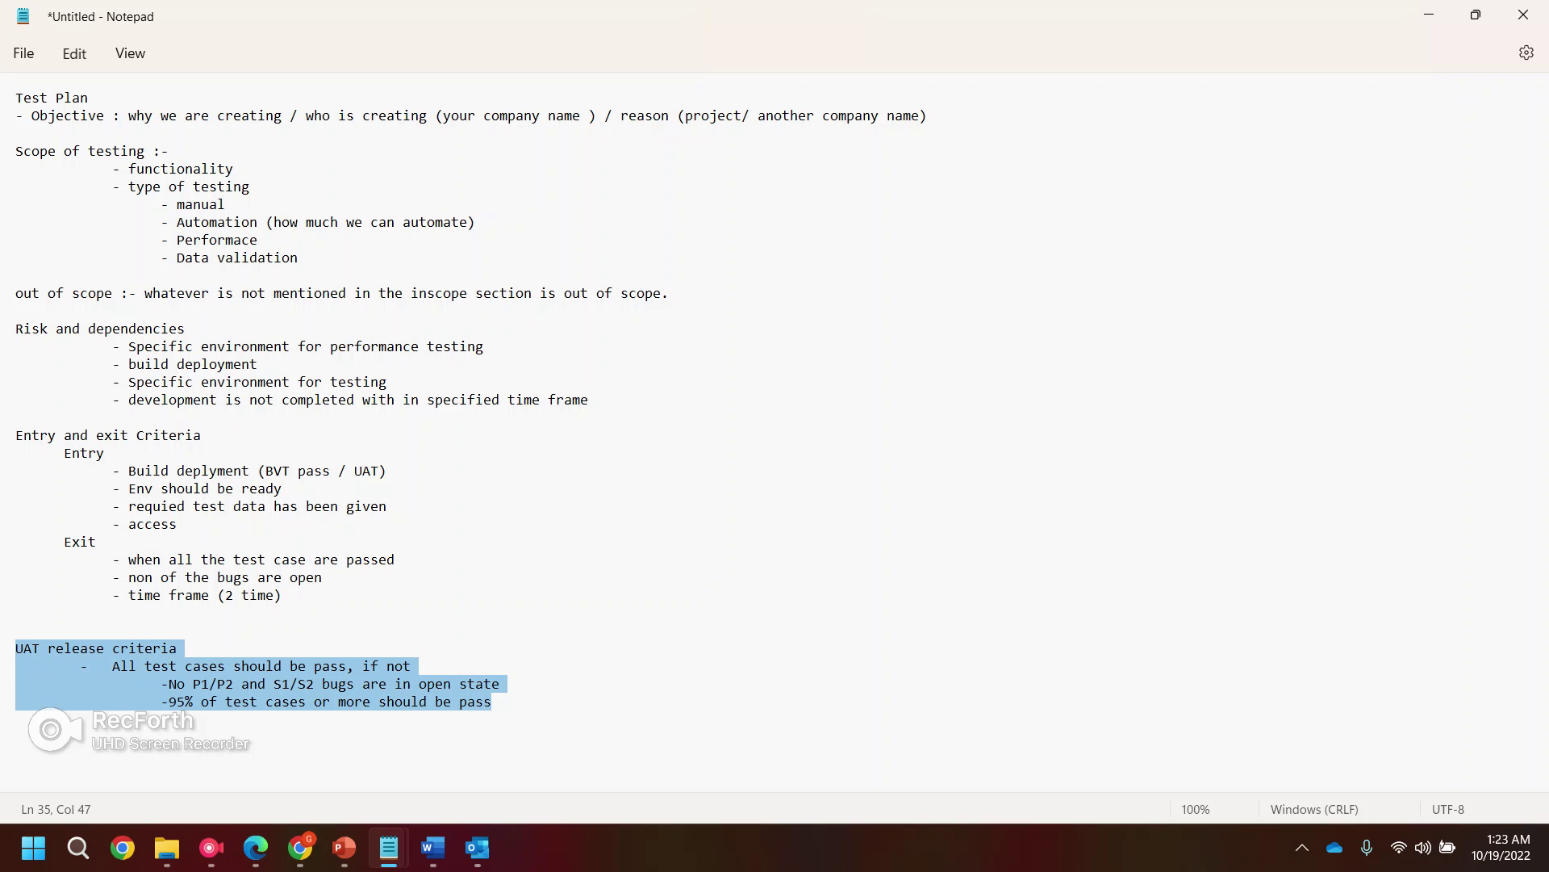
click(500, 684)
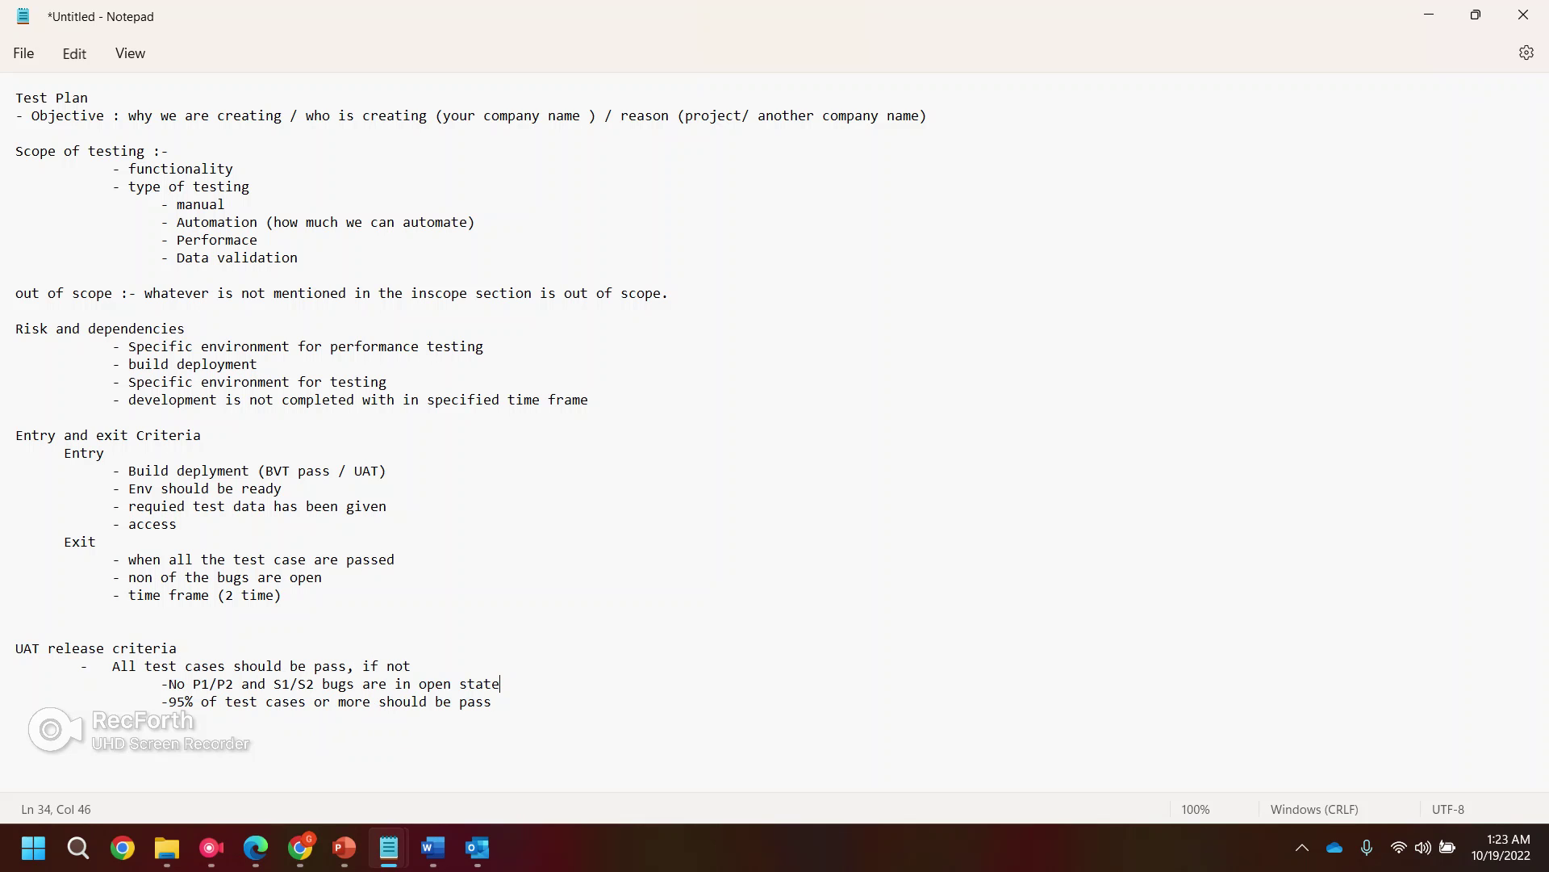
- Add a "Testing Approach" heading below the UAT release criteria, separated by blank lines
click(64, 735)
key(Return)
text(Testing Appri)
key(BackSpace)
text(oach)
- Add the line "type of functional testing" under Testing Approach and indent it two levels
text(type )
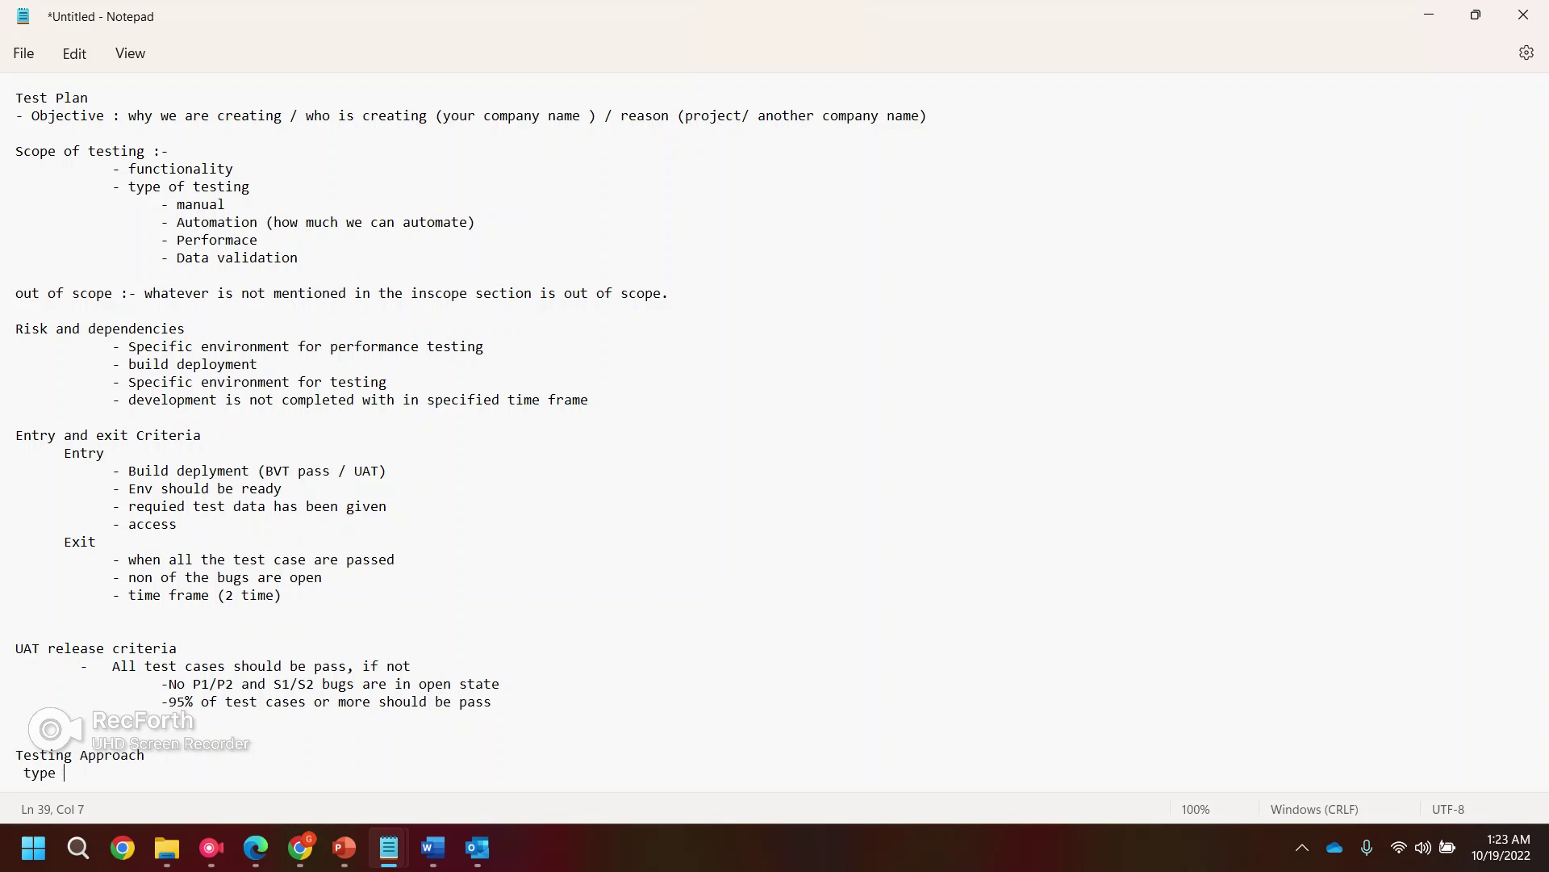
text(of functional testing)
click(137, 773)
text(o)
click(242, 772)
scroll(775, 444, down, 1)
key(Home)
key(Tab)
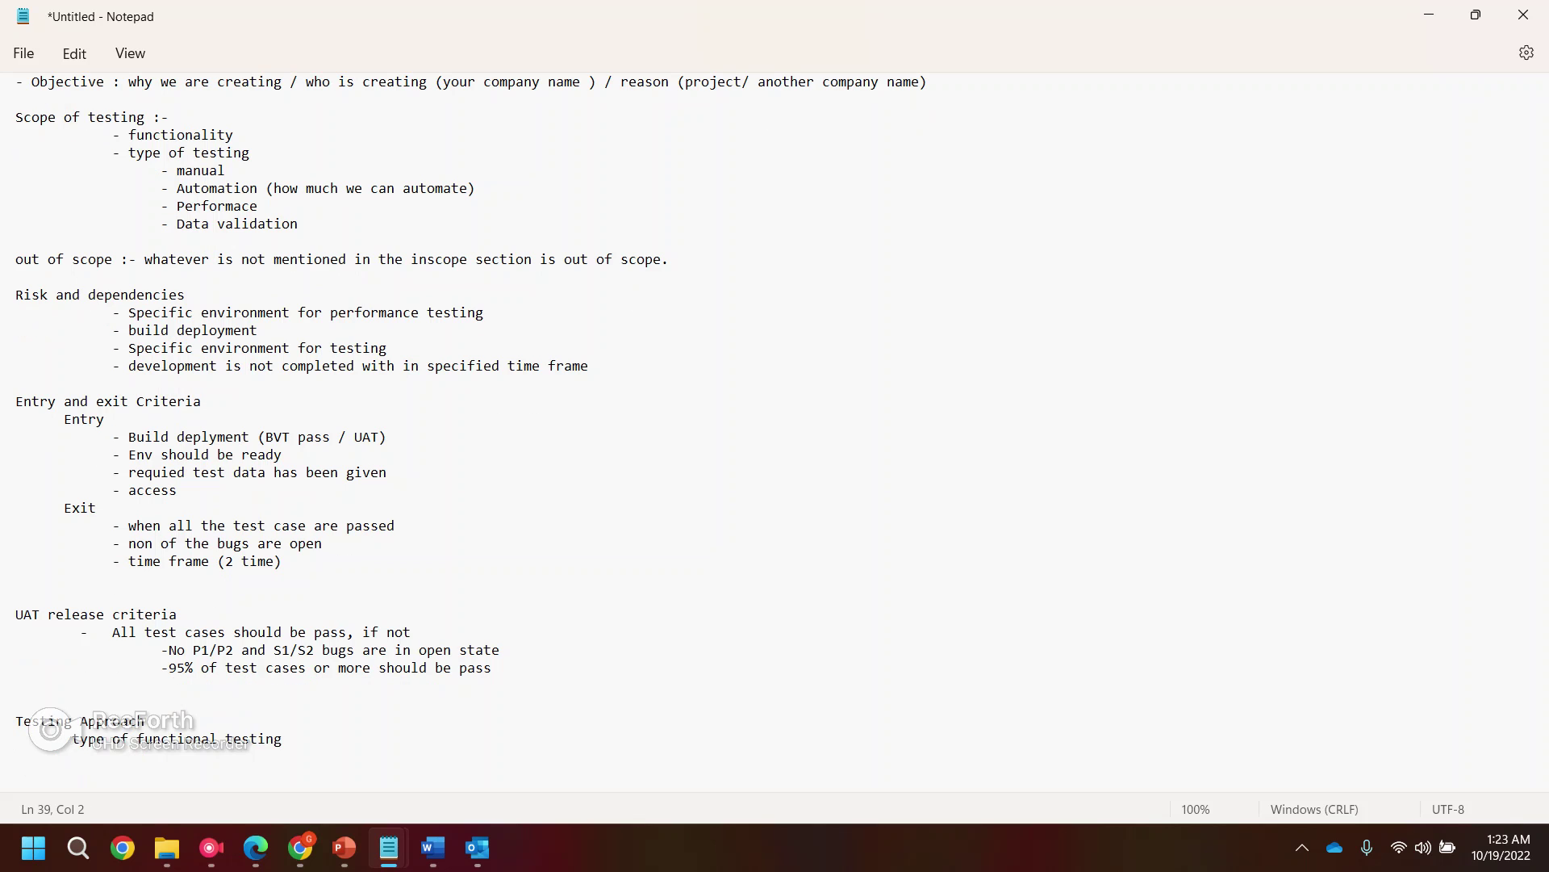
key(Tab)
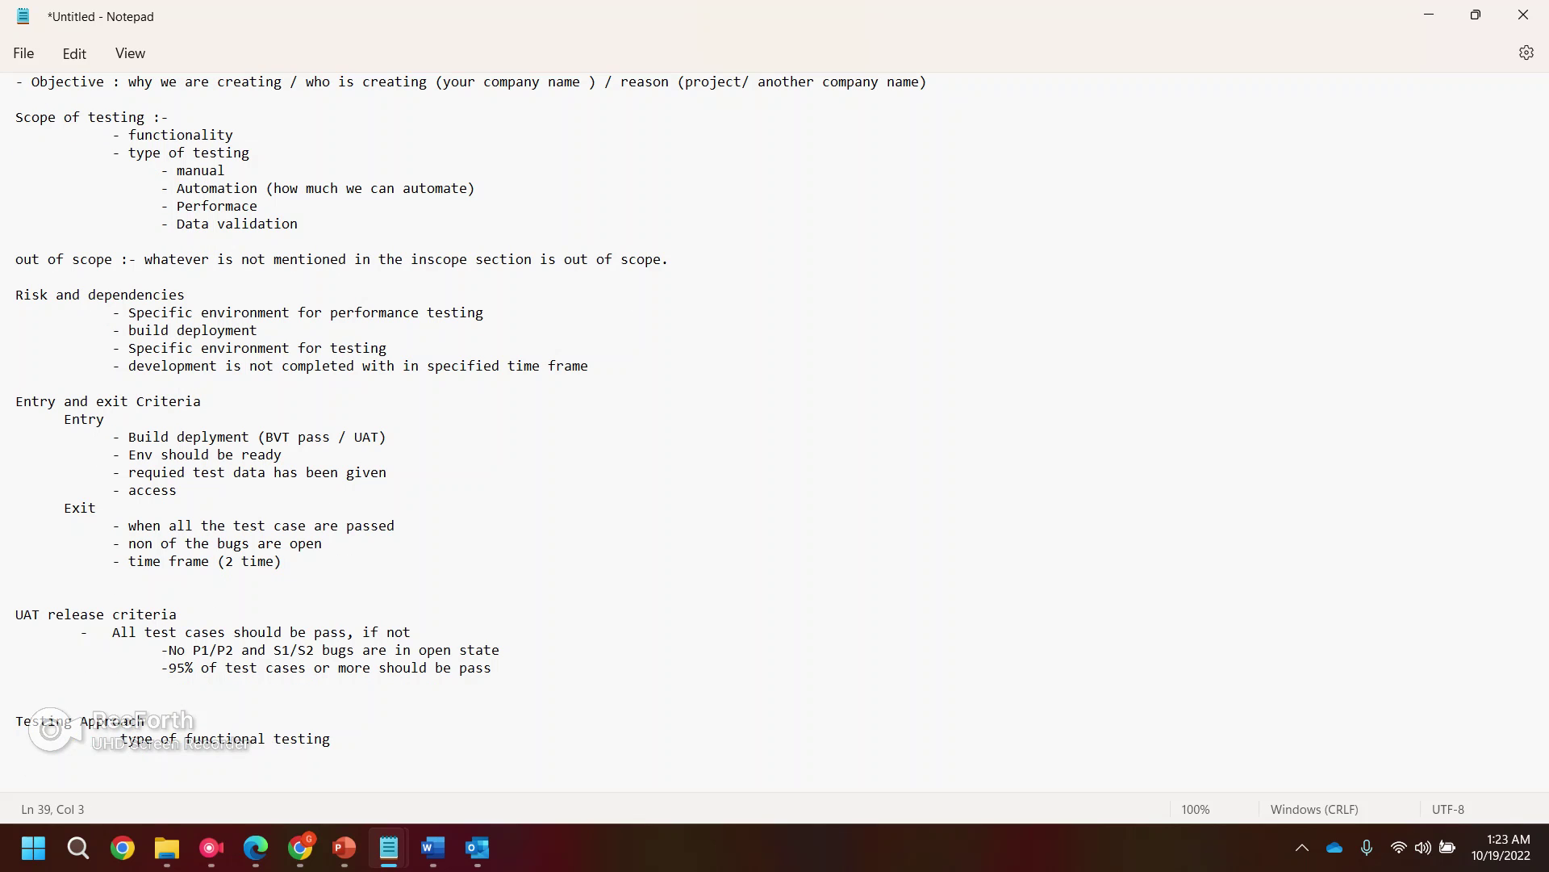
key(Delete)
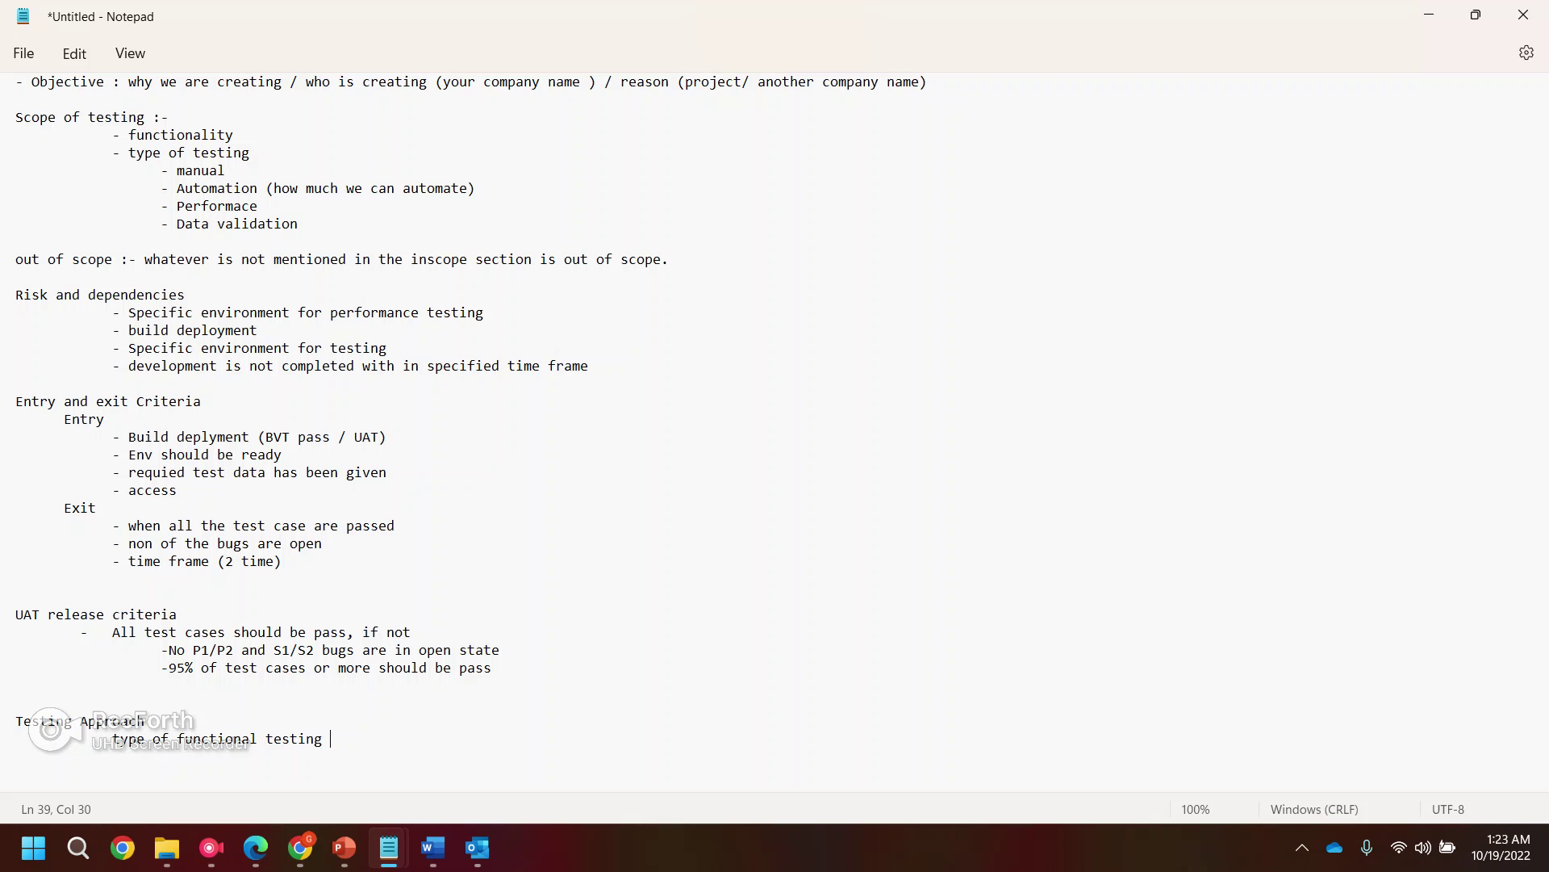
- Add the indented line "execute all UAT test cases" below the functional testing line
key(Return)
key(Tab)
key(Tab)
text(execute all UAT test cases)
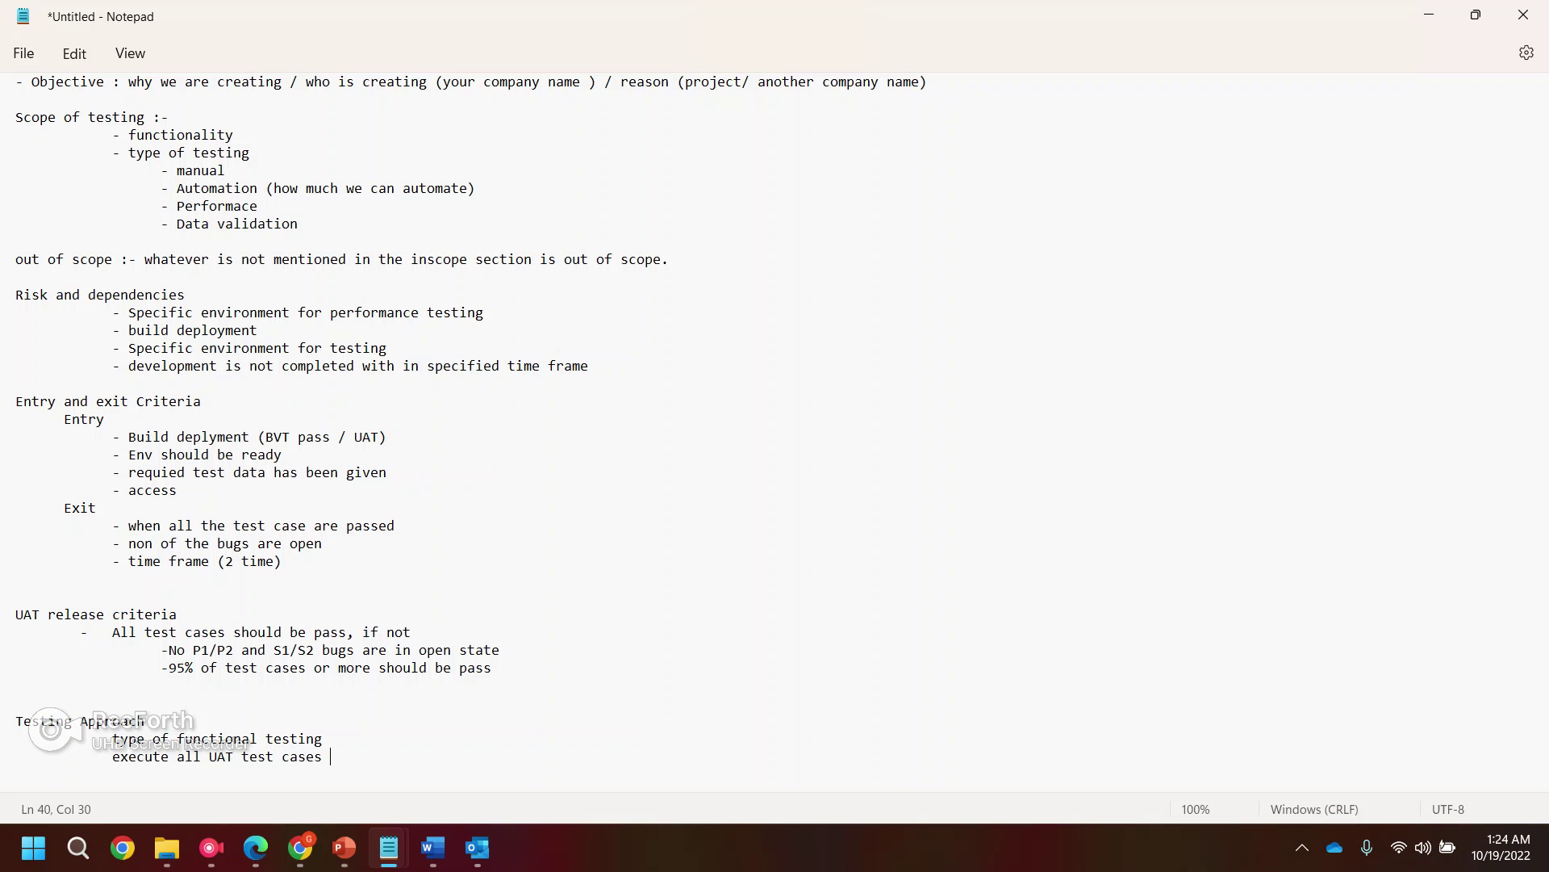
- Add the indented line "run regression test cases after every release" and begin another indented line below it
key(Return)
text(run regression test ca)
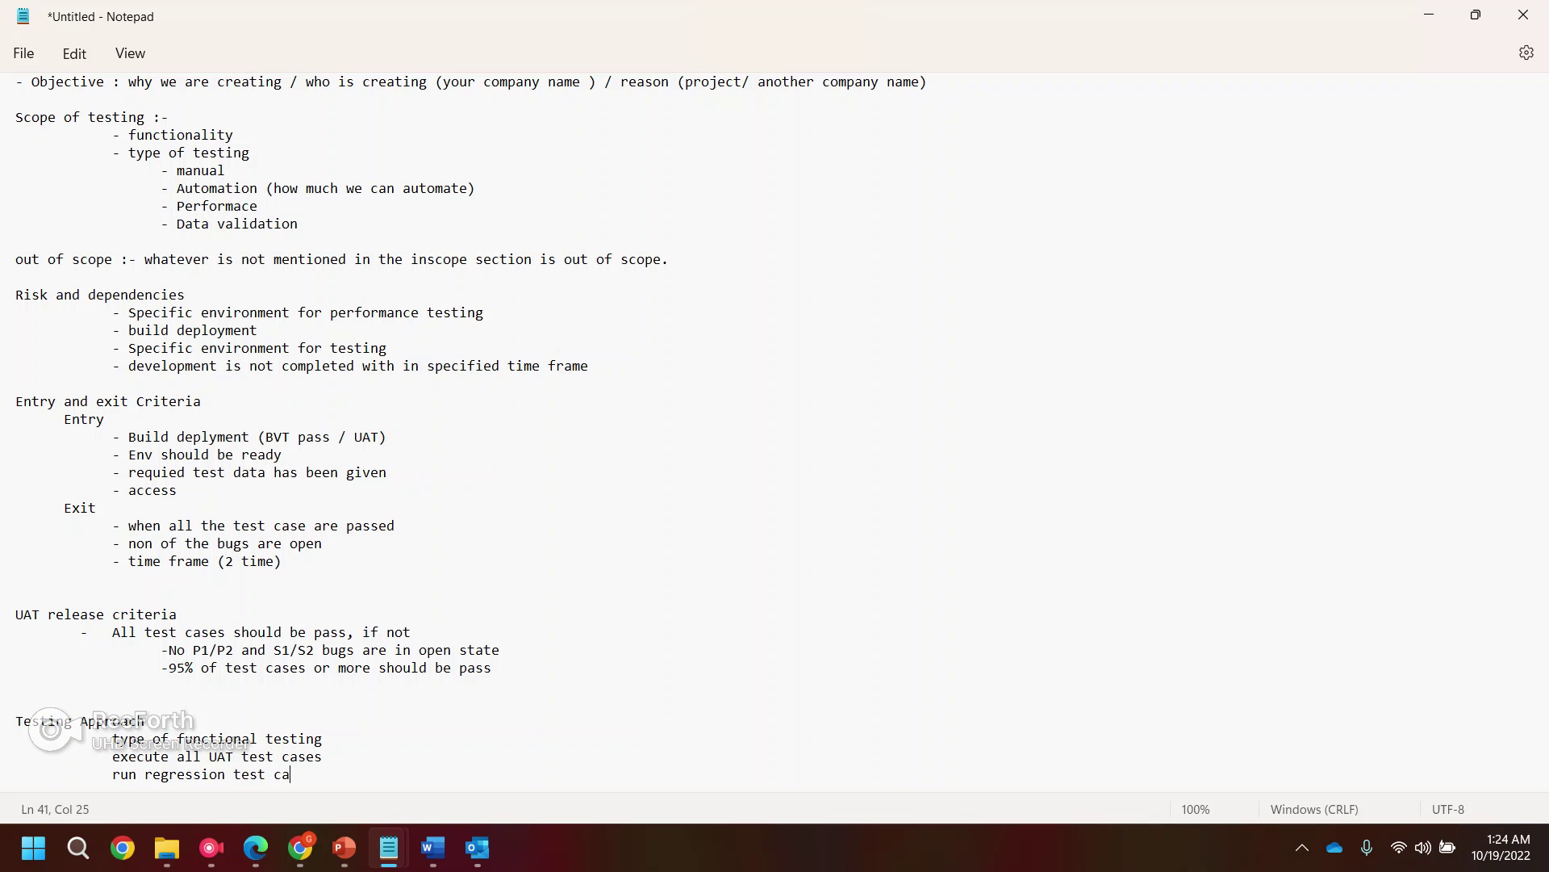
text(ses after every release)
key(Return)
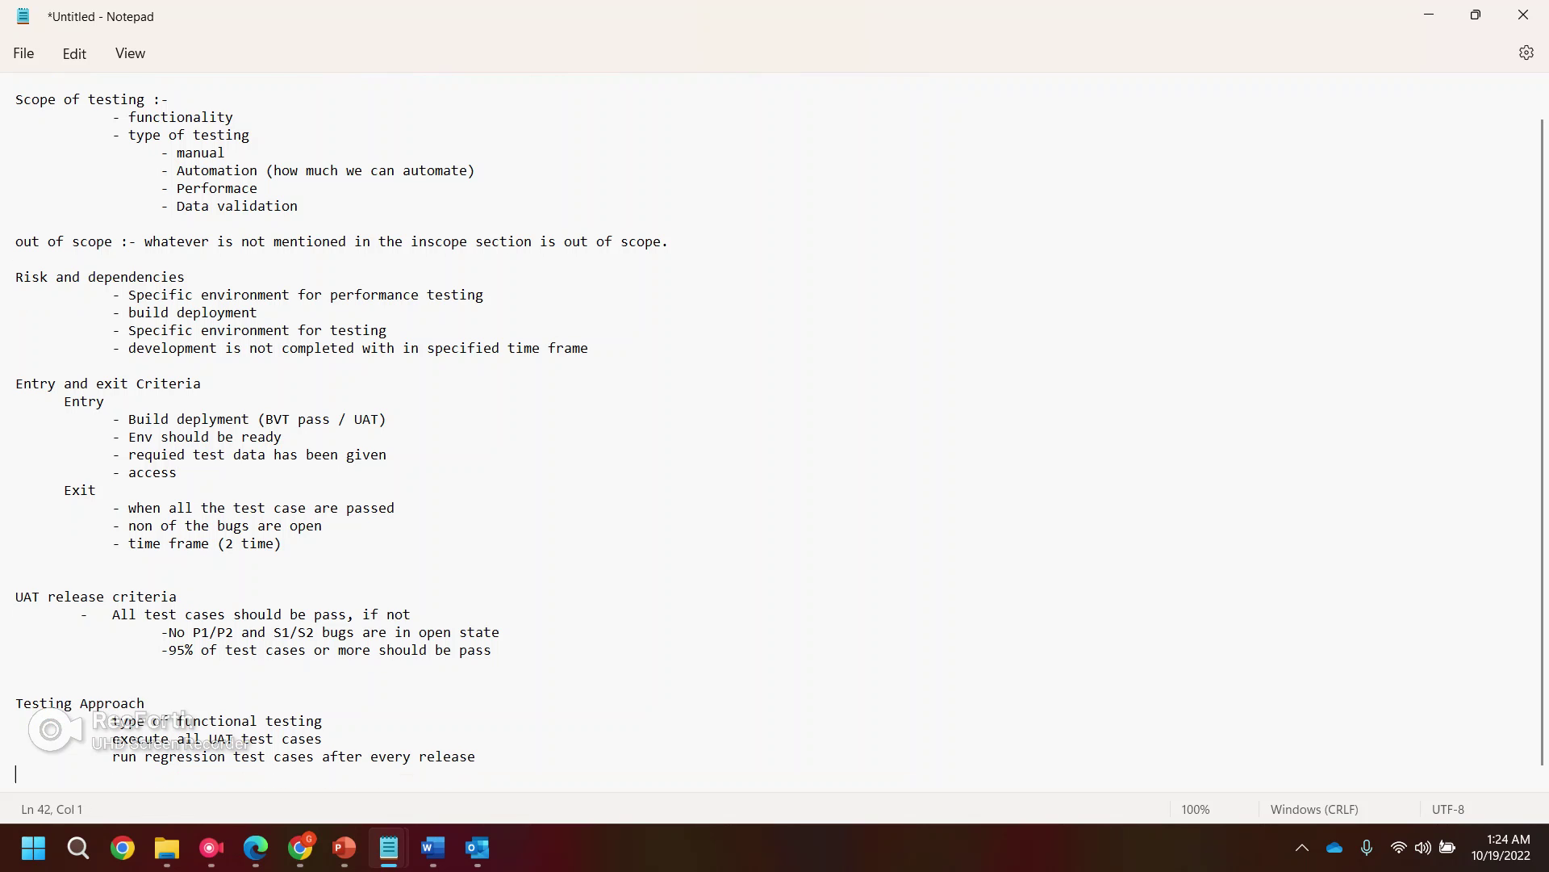
key(Tab)
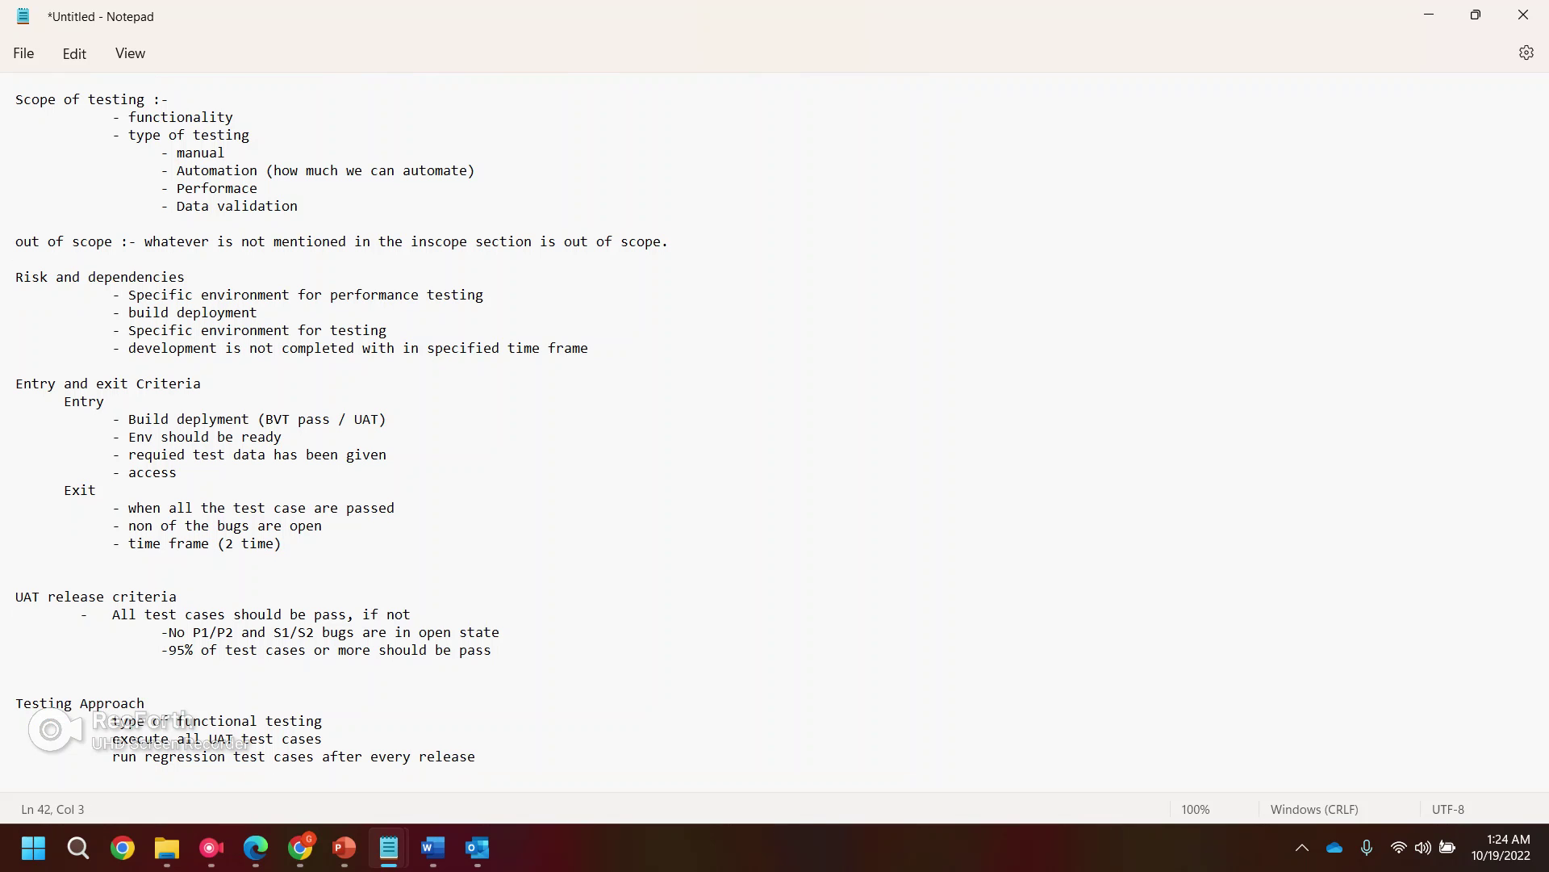
- Replace "after every release" with "before signoff" in the regression test cases line under Testing Approach
key(Up)
key(End)
key(shift+Left)
key(shift+Left)
key(shift+Left)
key(shift+Left)
key(shift+Left)
key(shift+Left)
key(shift+Left)
key(shift+Left)
key(shift+Left)
key(shift+Left)
key(shift+Left)
key(shift+Left)
key(shift+Left)
key(shift+Left)
key(shift+Left)
key(shift+Left)
key(shift+Left)
key(shift+Left)
key(shift+Left)
key(shift+Left)
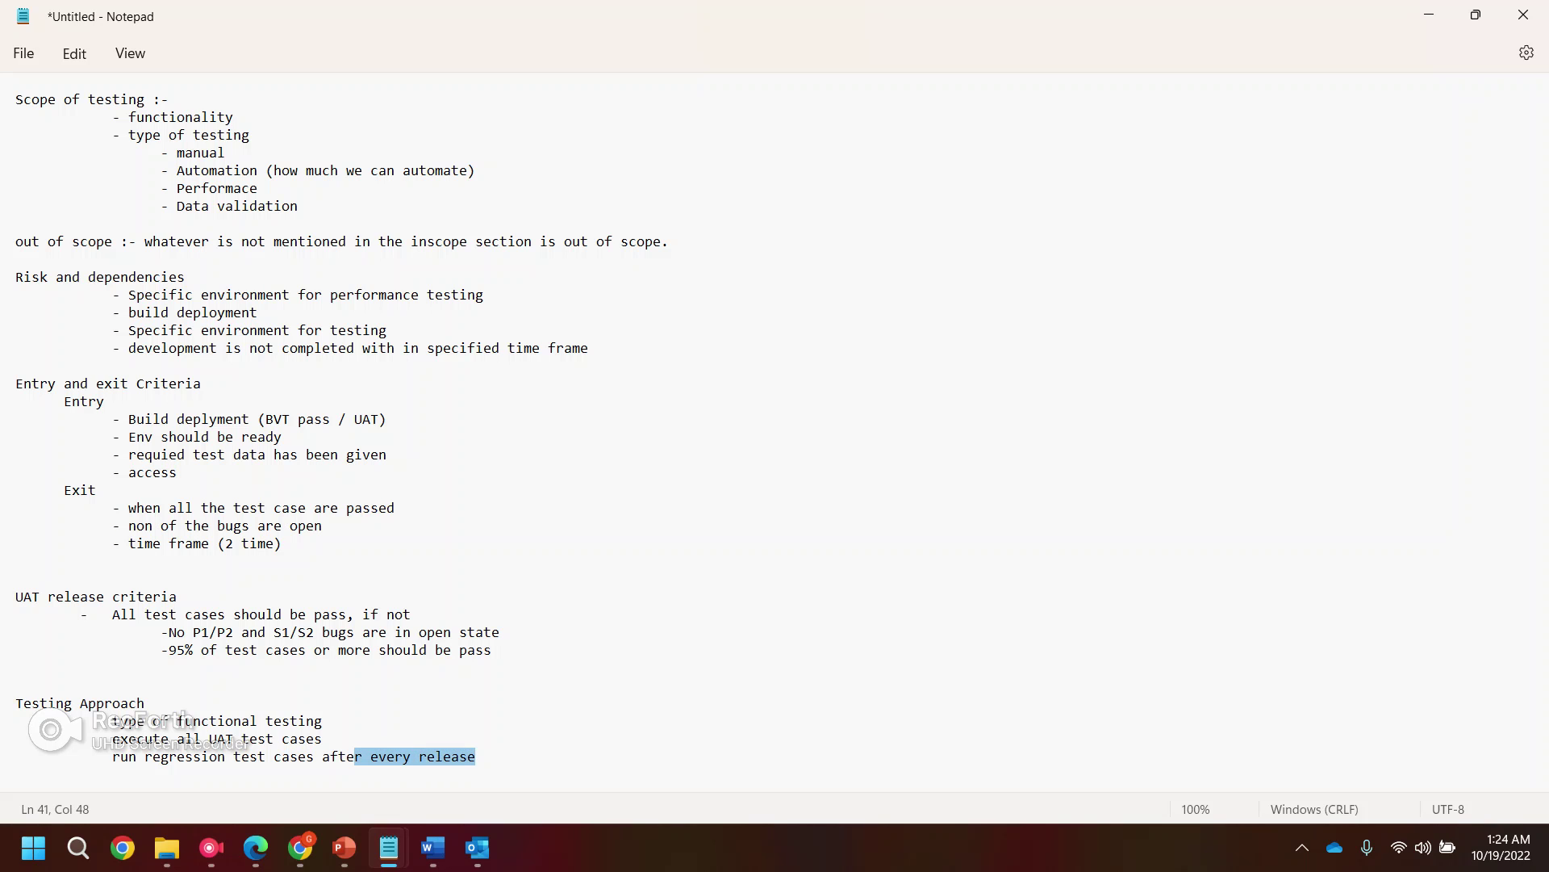
key(Left)
key(Delete)
key(Delete)
key(Delete)
key(Delete)
key(Delete)
key(Delete)
key(Delete)
key(Delete)
key(Delete)
key(Delete)
key(Delete)
key(Delete)
key(Delete)
key(Delete)
key(Delete)
key(Delete)
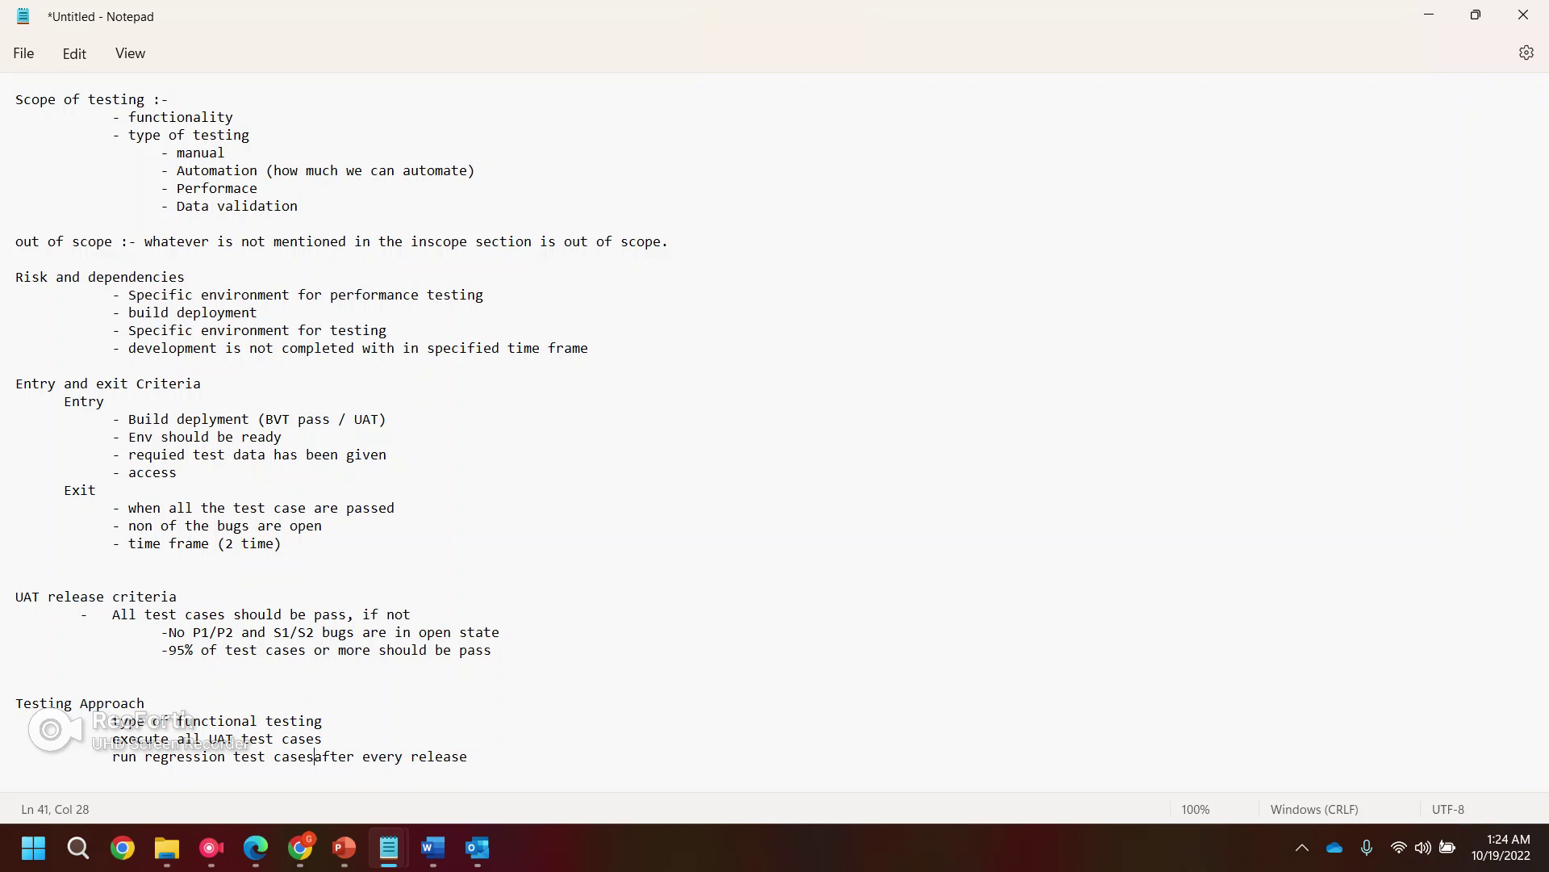
key(Delete)
key(Delete)
key(Delete)
text(before signoff)
- Add the indented line "smoke test before starting the actual testing" below the regression line
key(Return)
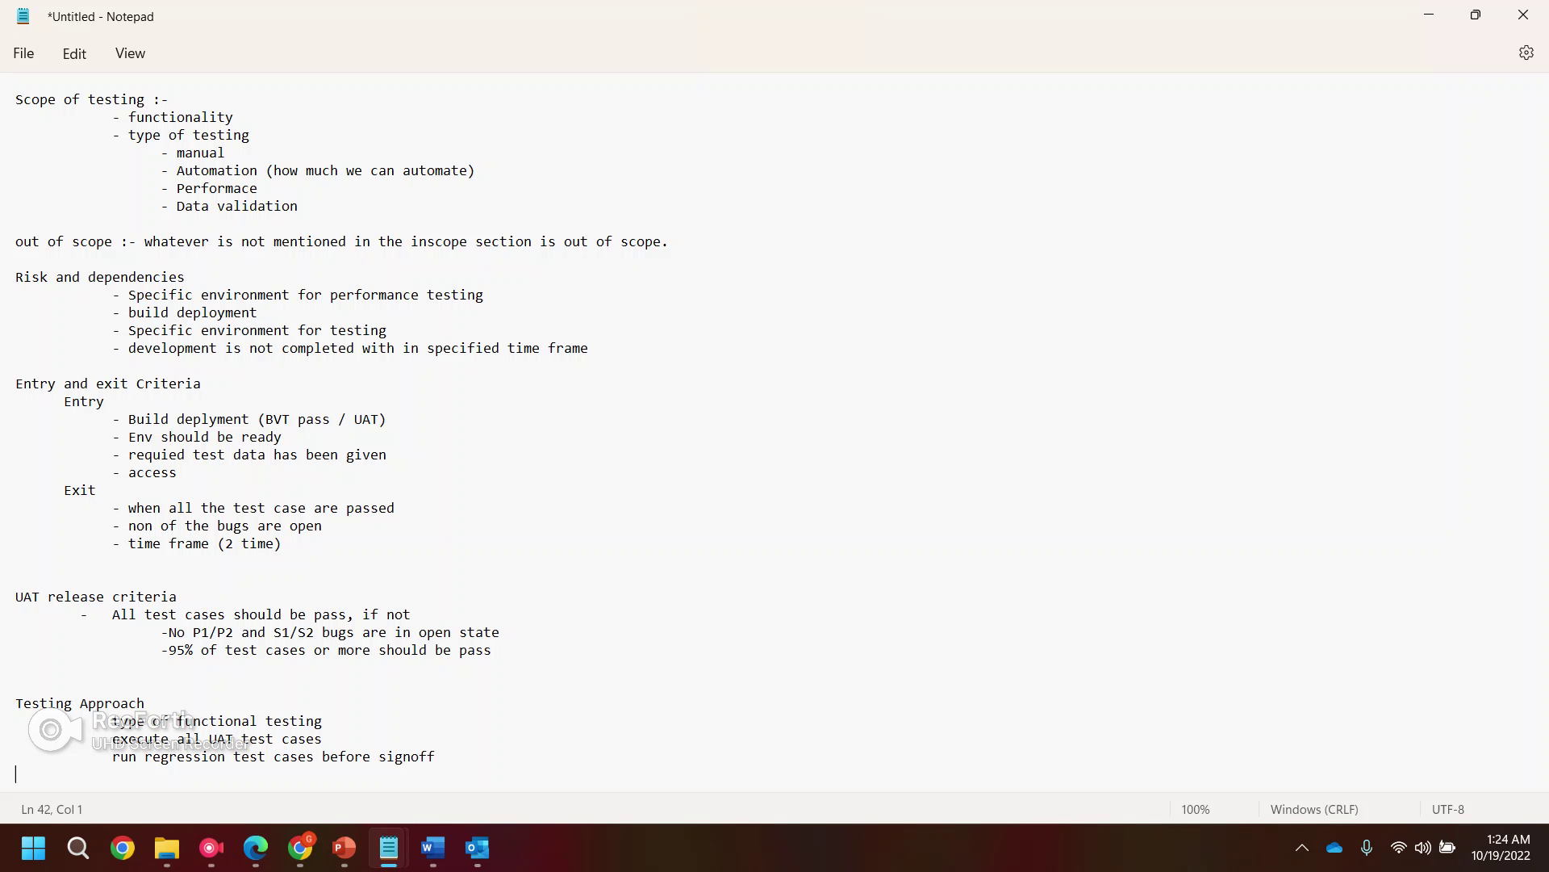
text(smoke test before starting the act)
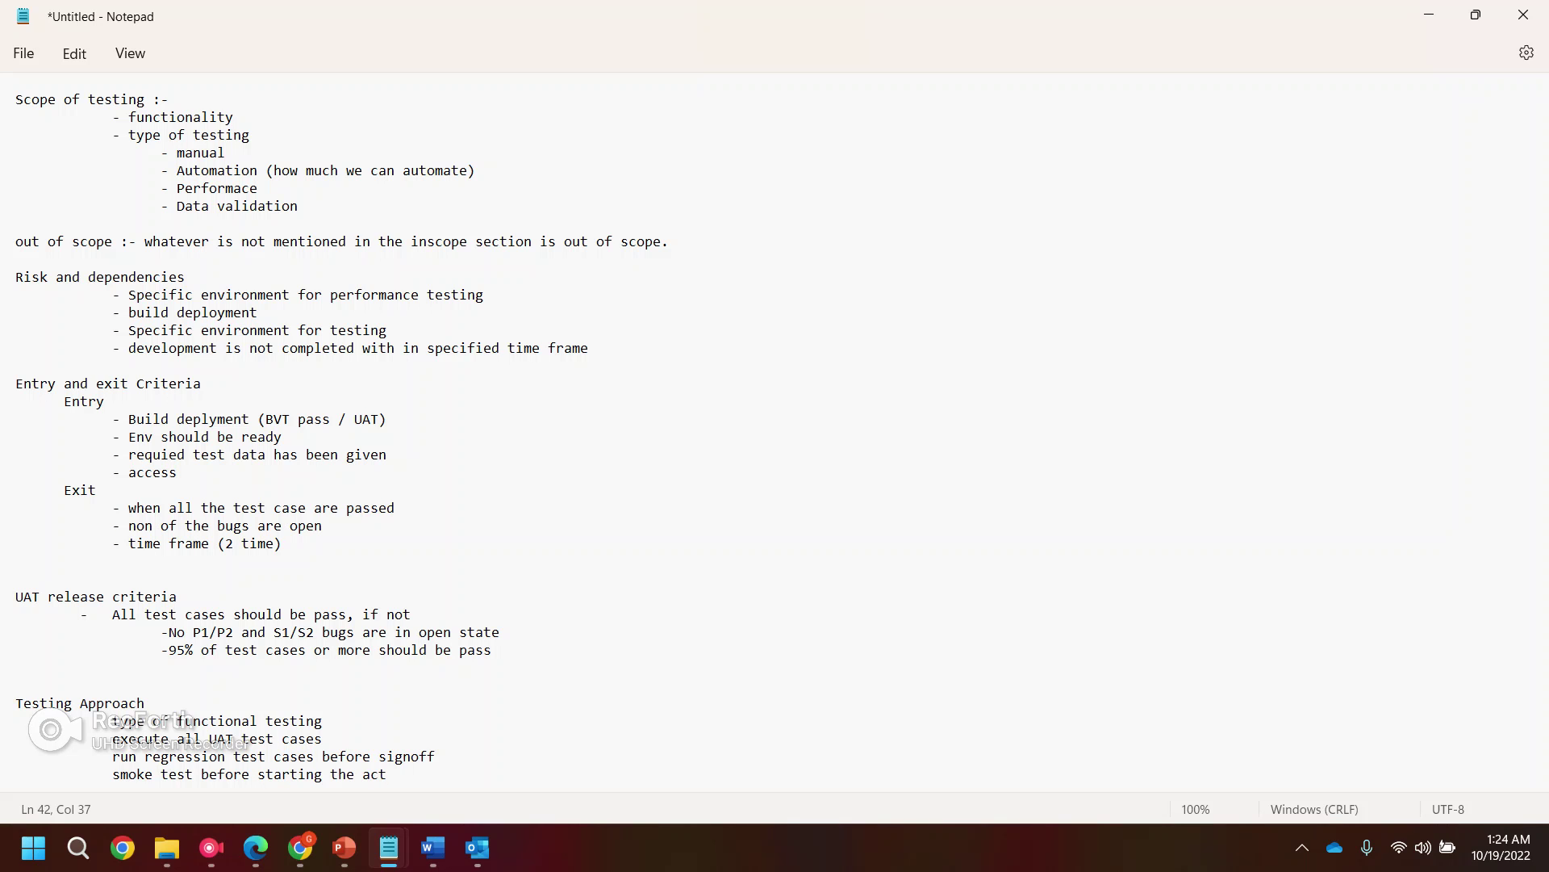
text(ual testing)
- Add the line "unit test cases should be pass" below the smoke test line, indented two levels
key(Return)
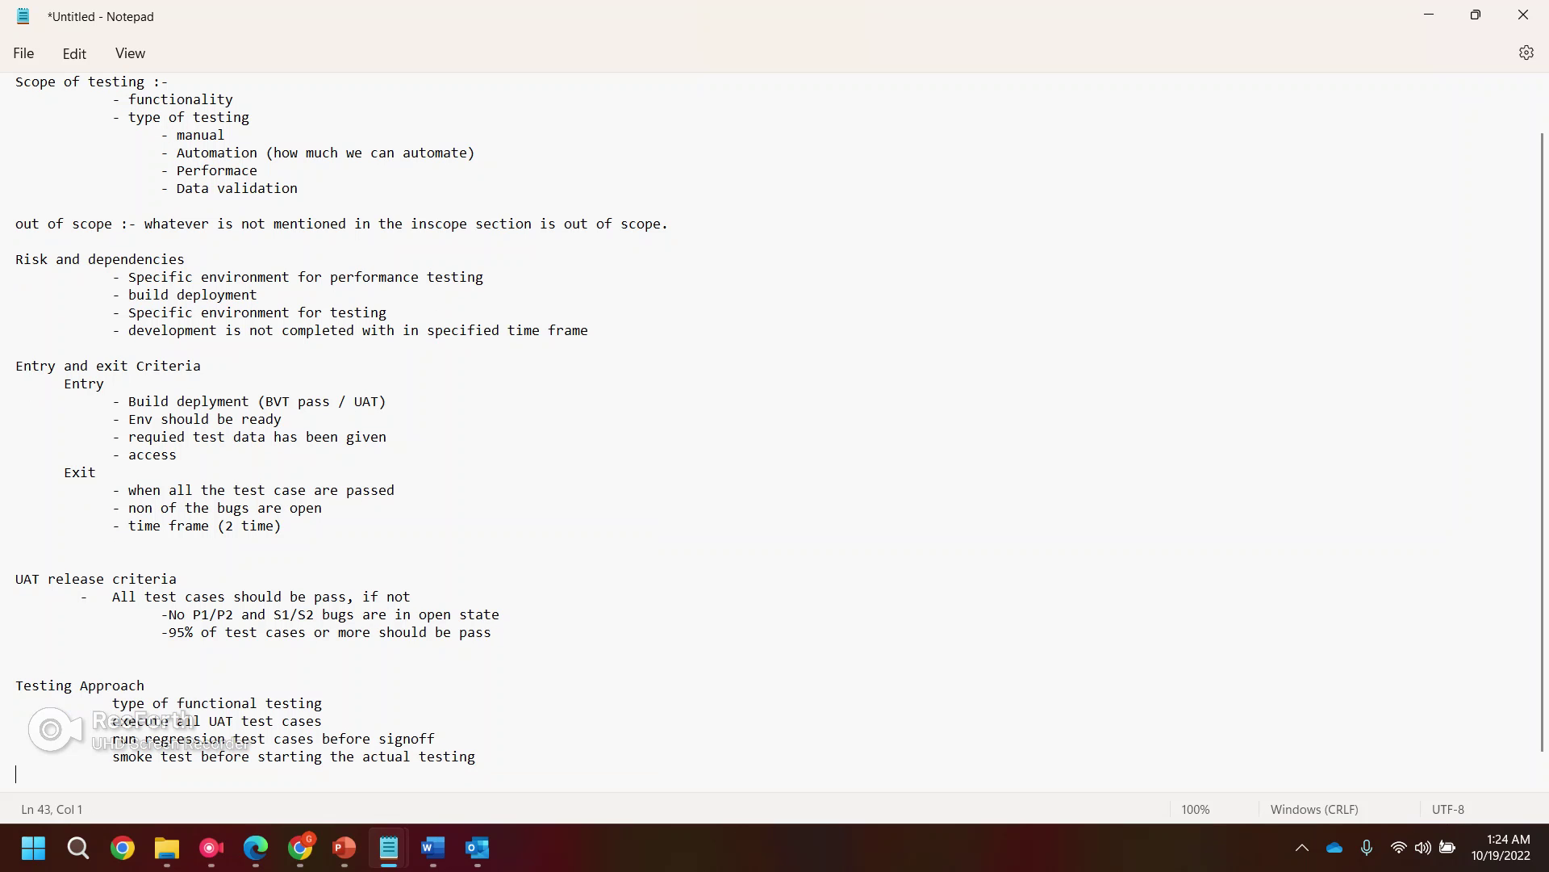
key(Tab)
key(Tab)
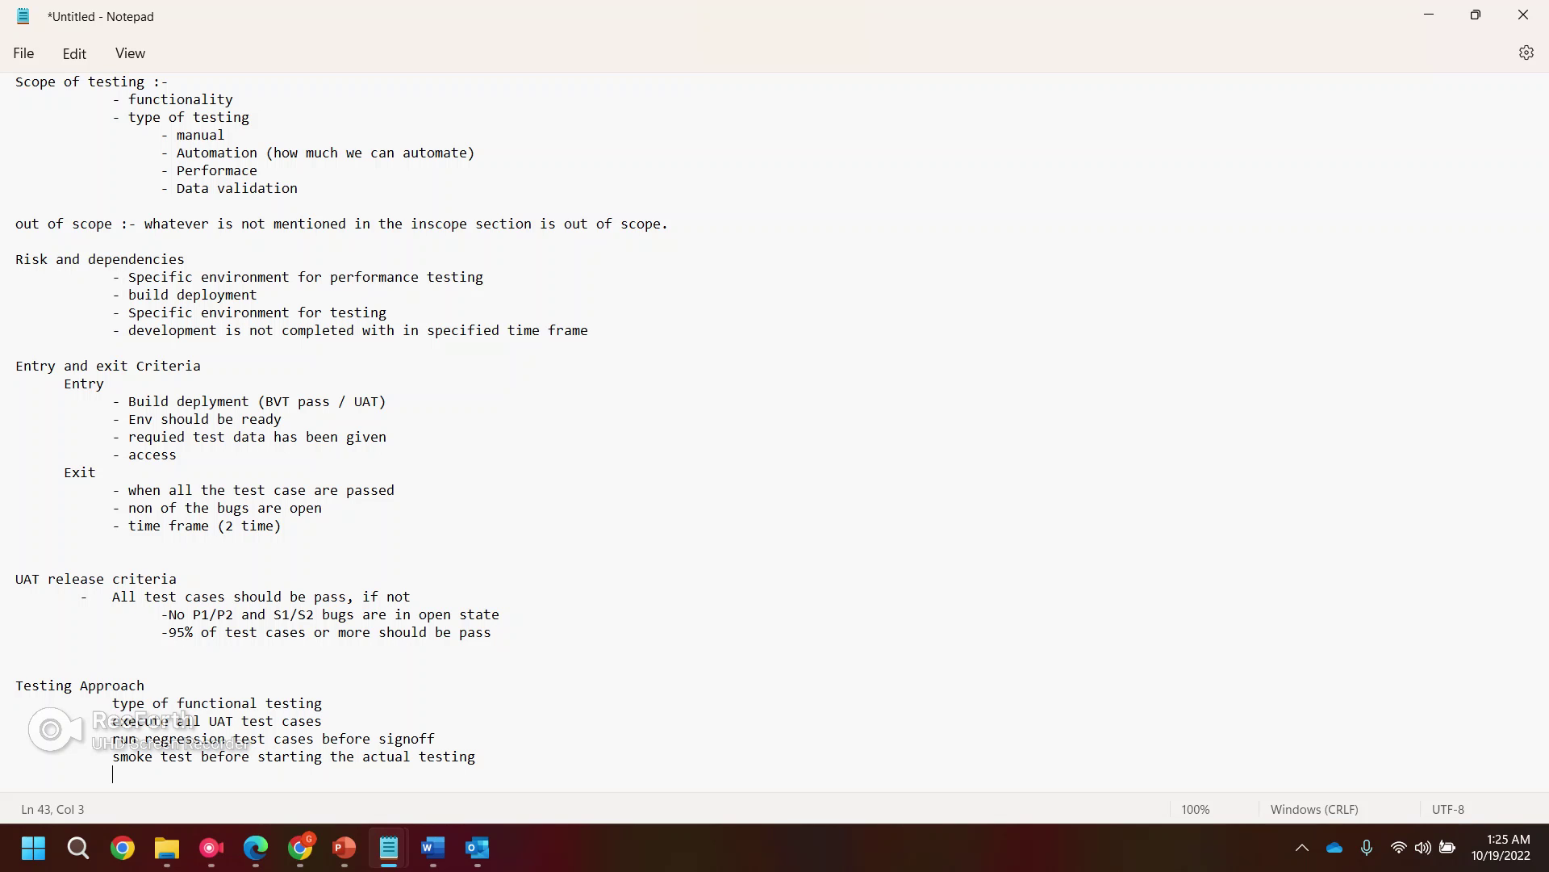
text(unit test cases should be ppass)
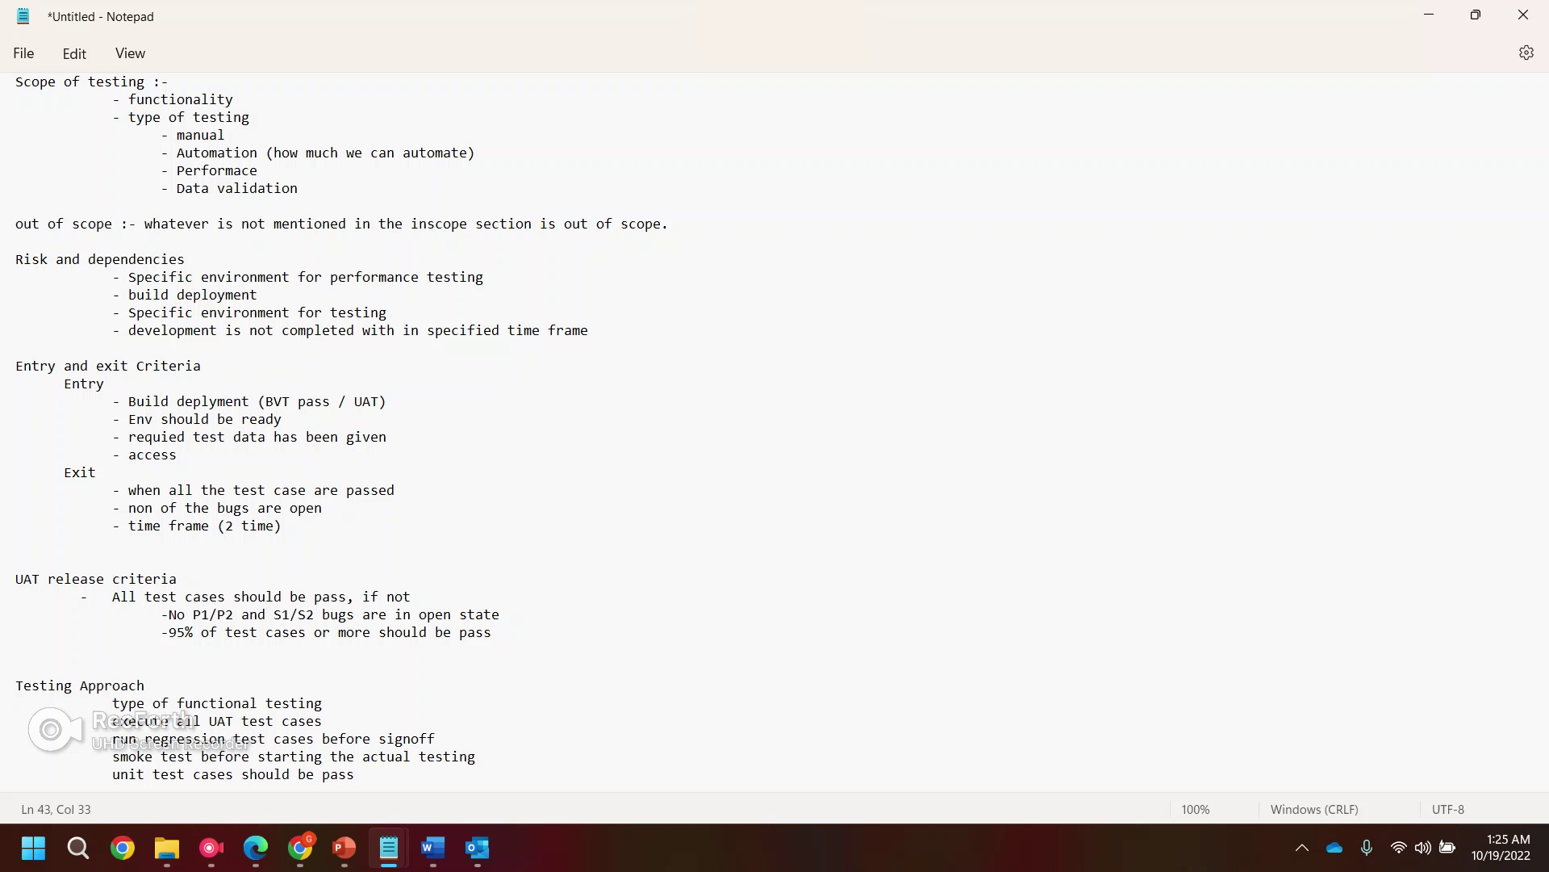
- Move the unit test cases line so that it becomes the first entry directly under the Testing Approach heading
key(shift+Up)
key(shift+Down)
key(ctrl+shift+Left)
key(ctrl+shift+Left)
key(ctrl+shift+Left)
key(ctrl+shift+Left)
key(ctrl+shift+Left)
key(shift+Left)
key(shift+Left)
key(shift+Left)
key(shift+Left)
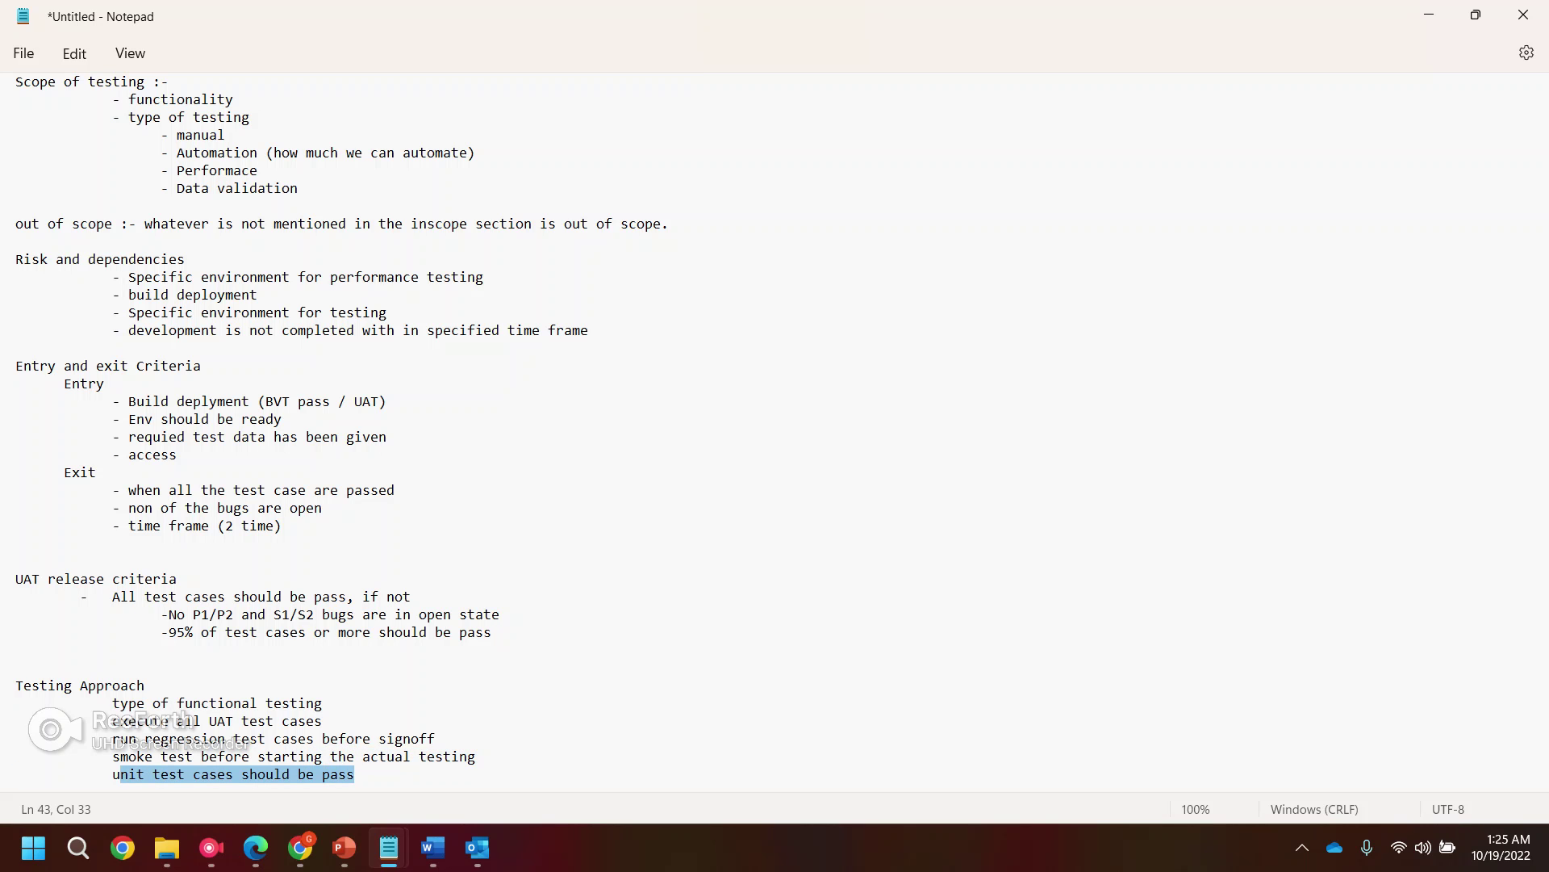
key(shift+Left)
key(ctrl+c)
key(BackSpace)
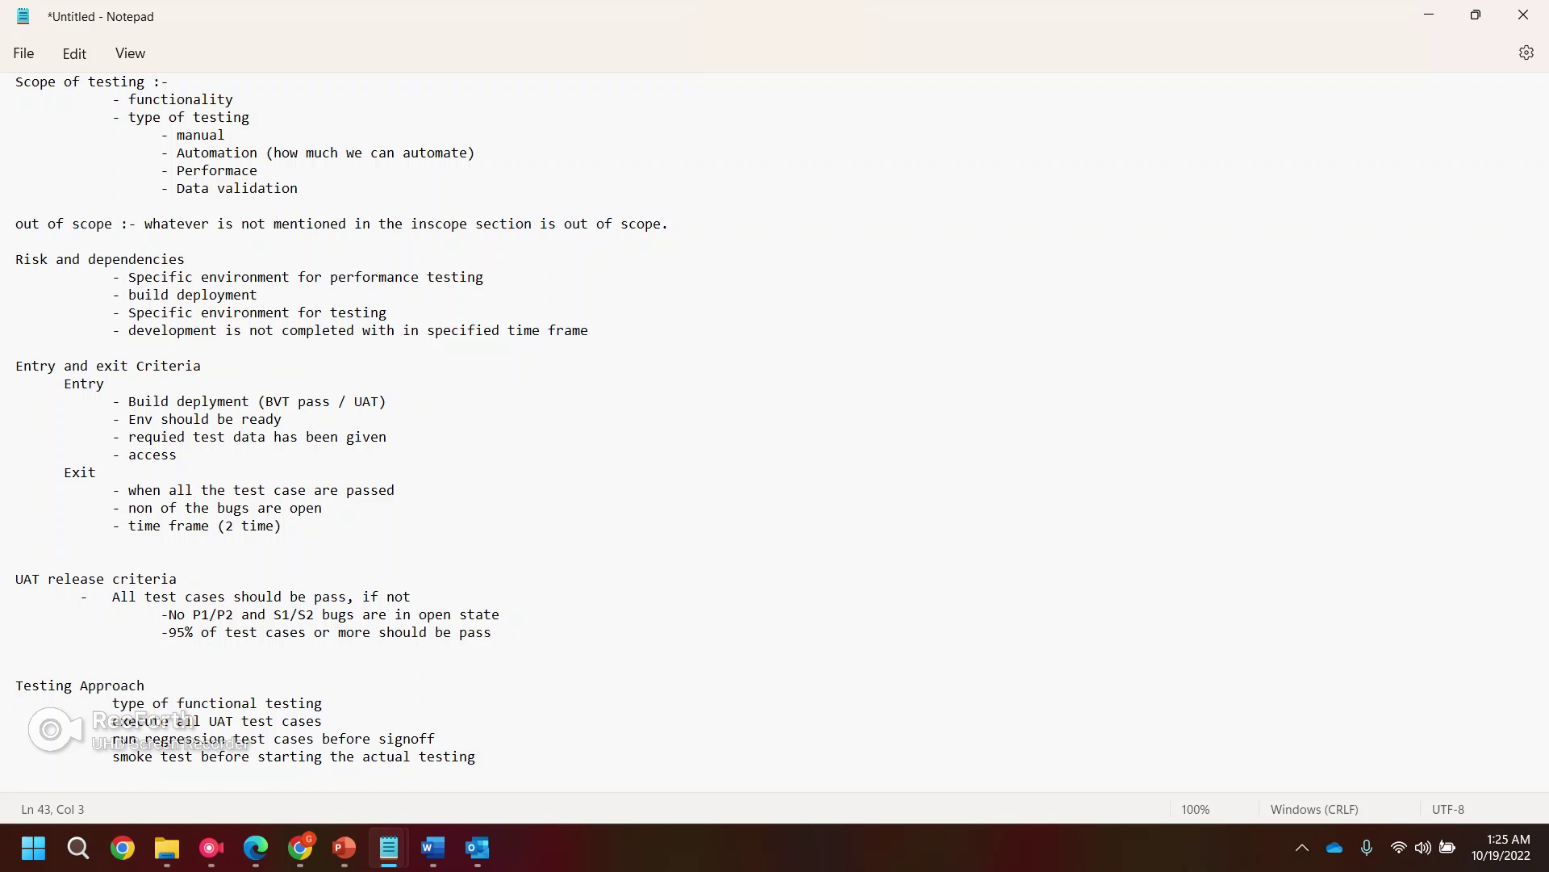
key(Home)
key(Return)
key(Up)
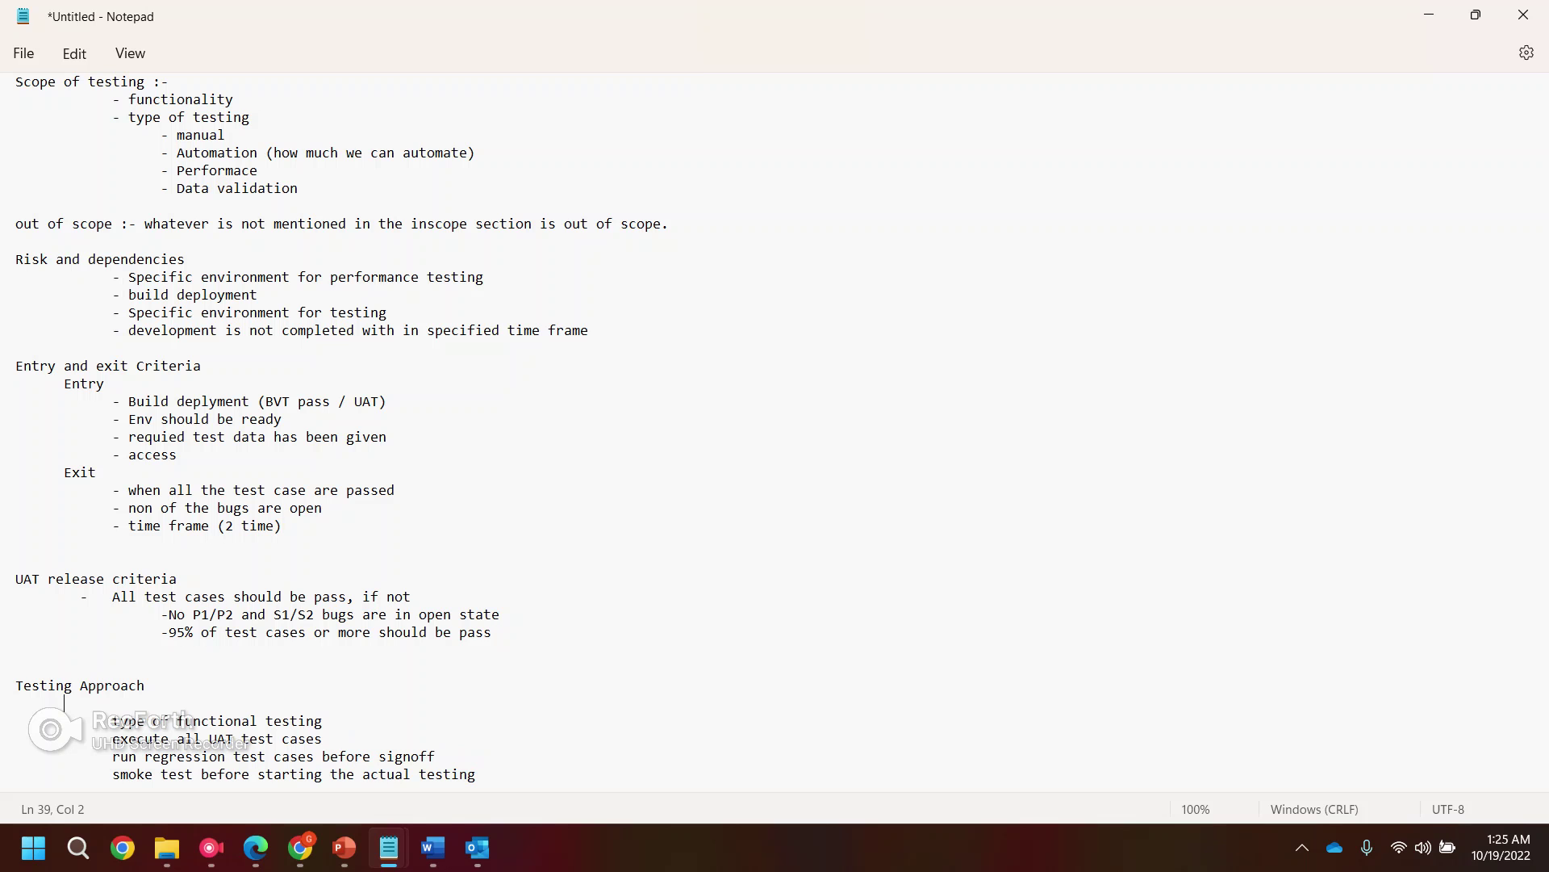
key(ctrl+v)
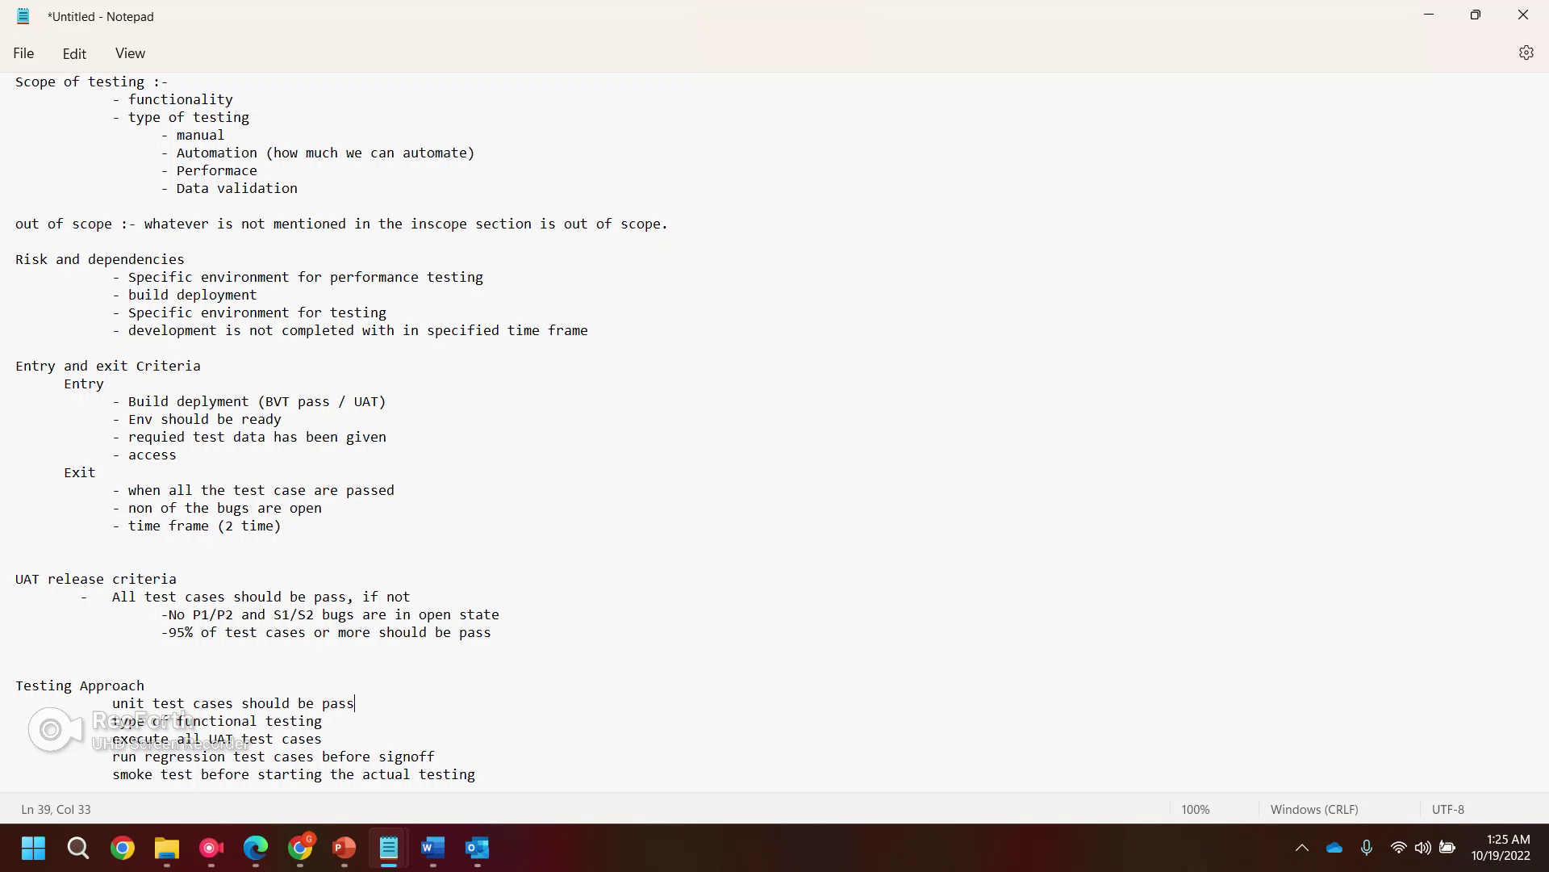
- Move the smoke test line to directly below the unit test cases line
drag(113, 774, 322, 774)
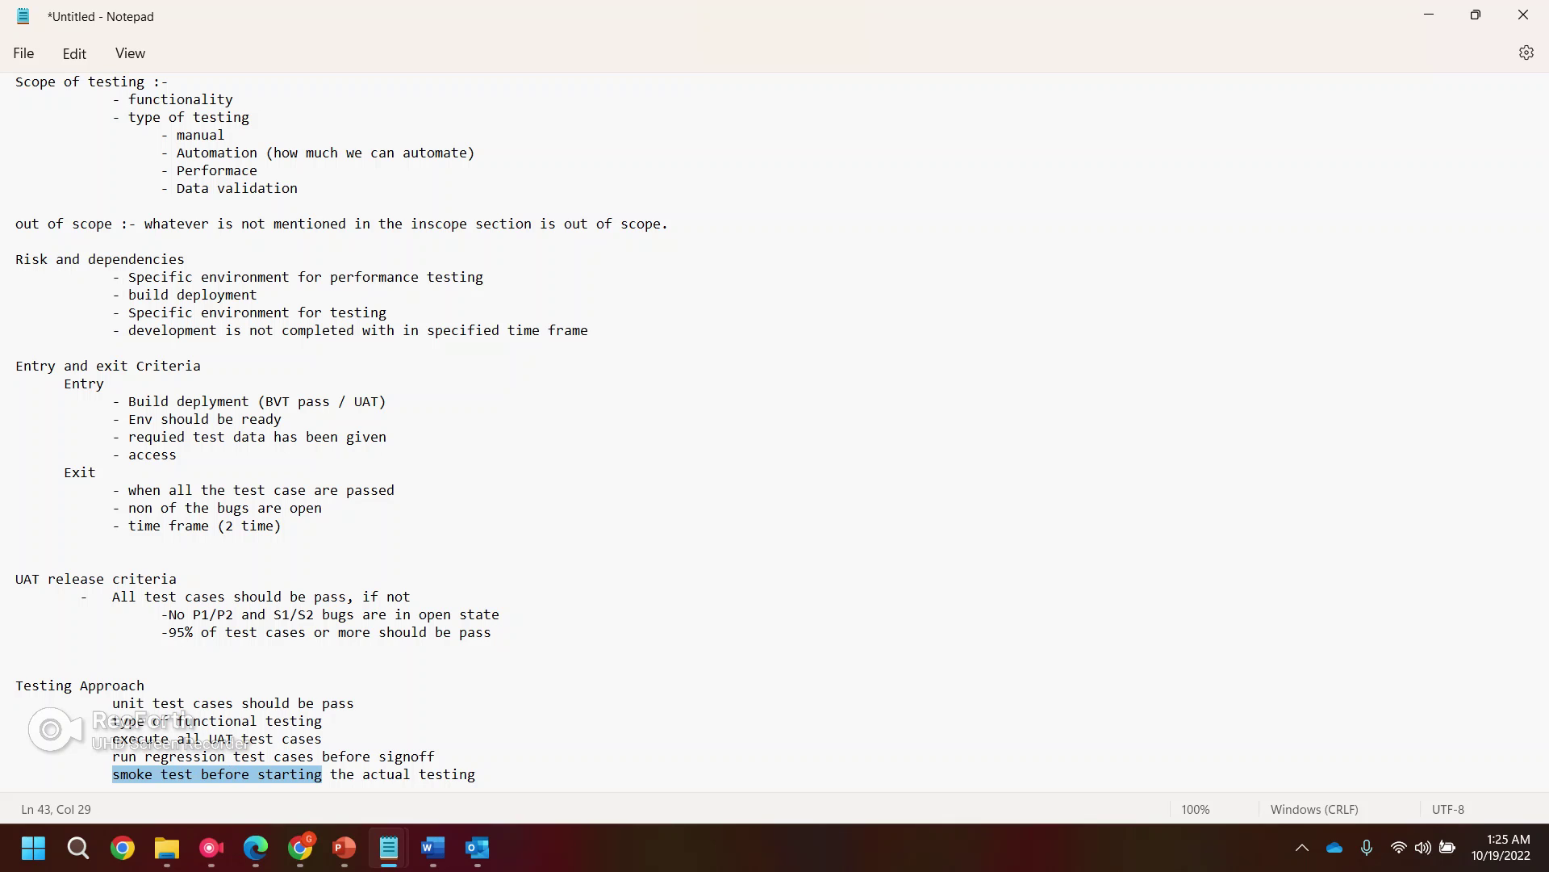
key(End)
key(shift+Home)
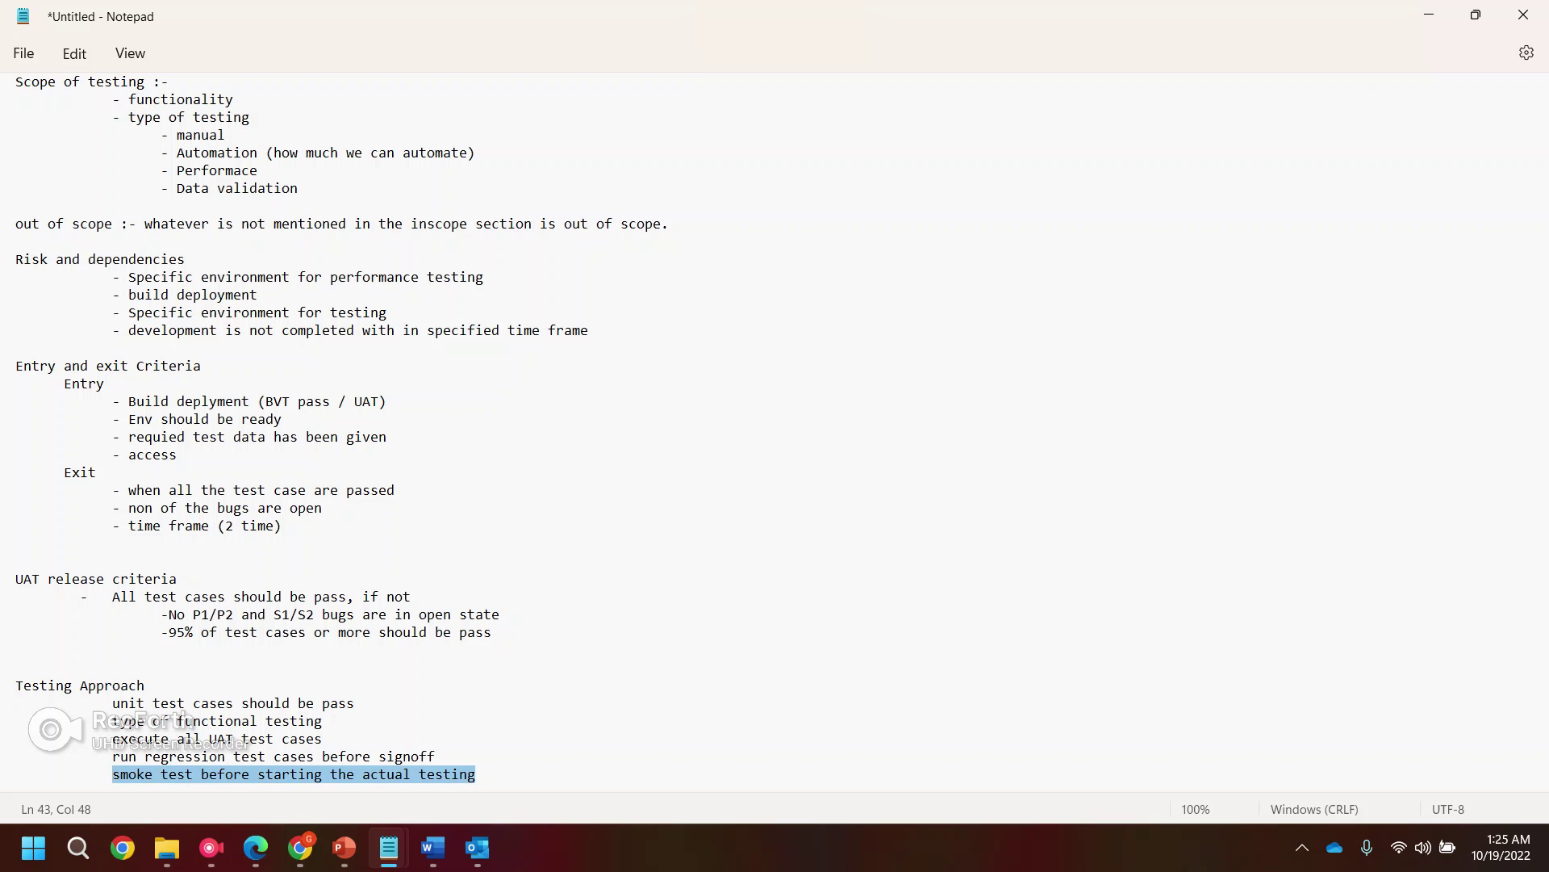
key(ctrl+x)
key(Up)
key(Up)
key(Up)
key(Up)
key(End)
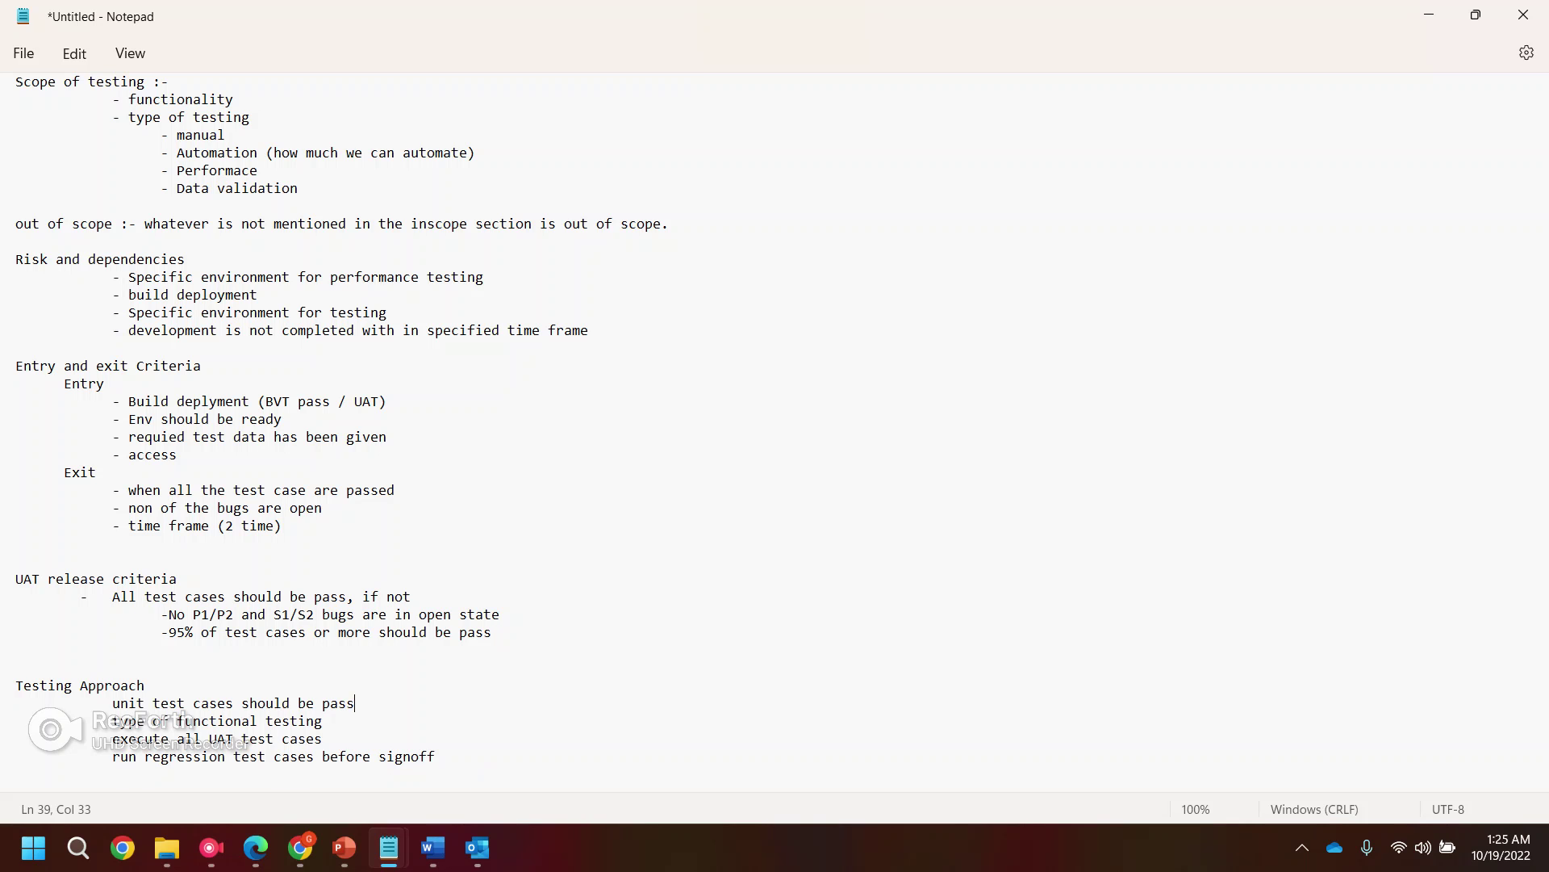
key(Return)
key(ctrl+v)
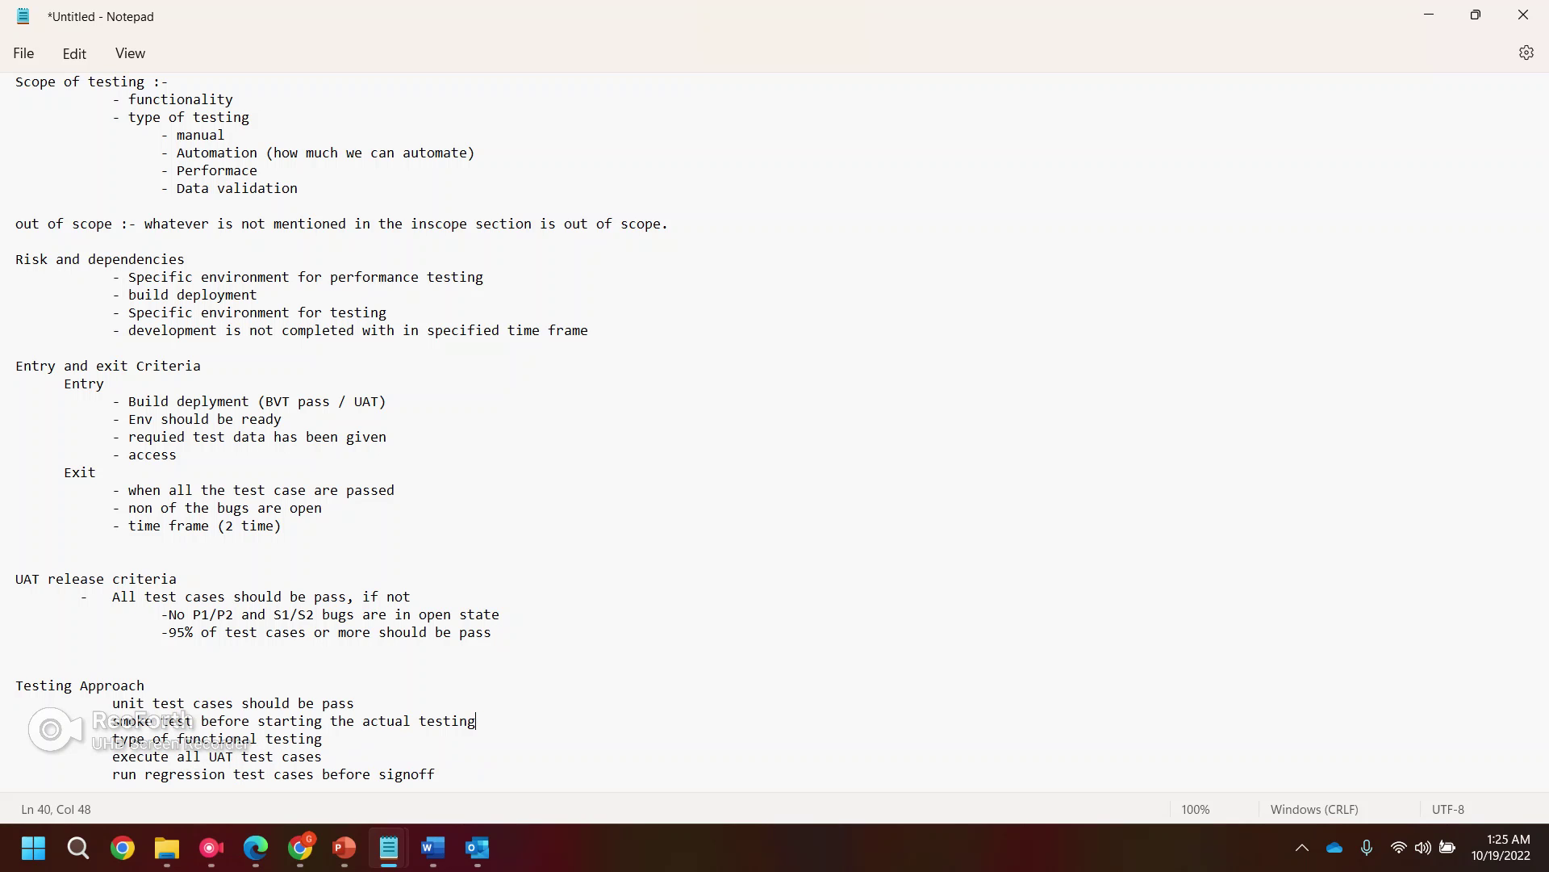
- Add "Performance" as the last indented entry under Testing Approach and leave a blank line below it
key(Return)
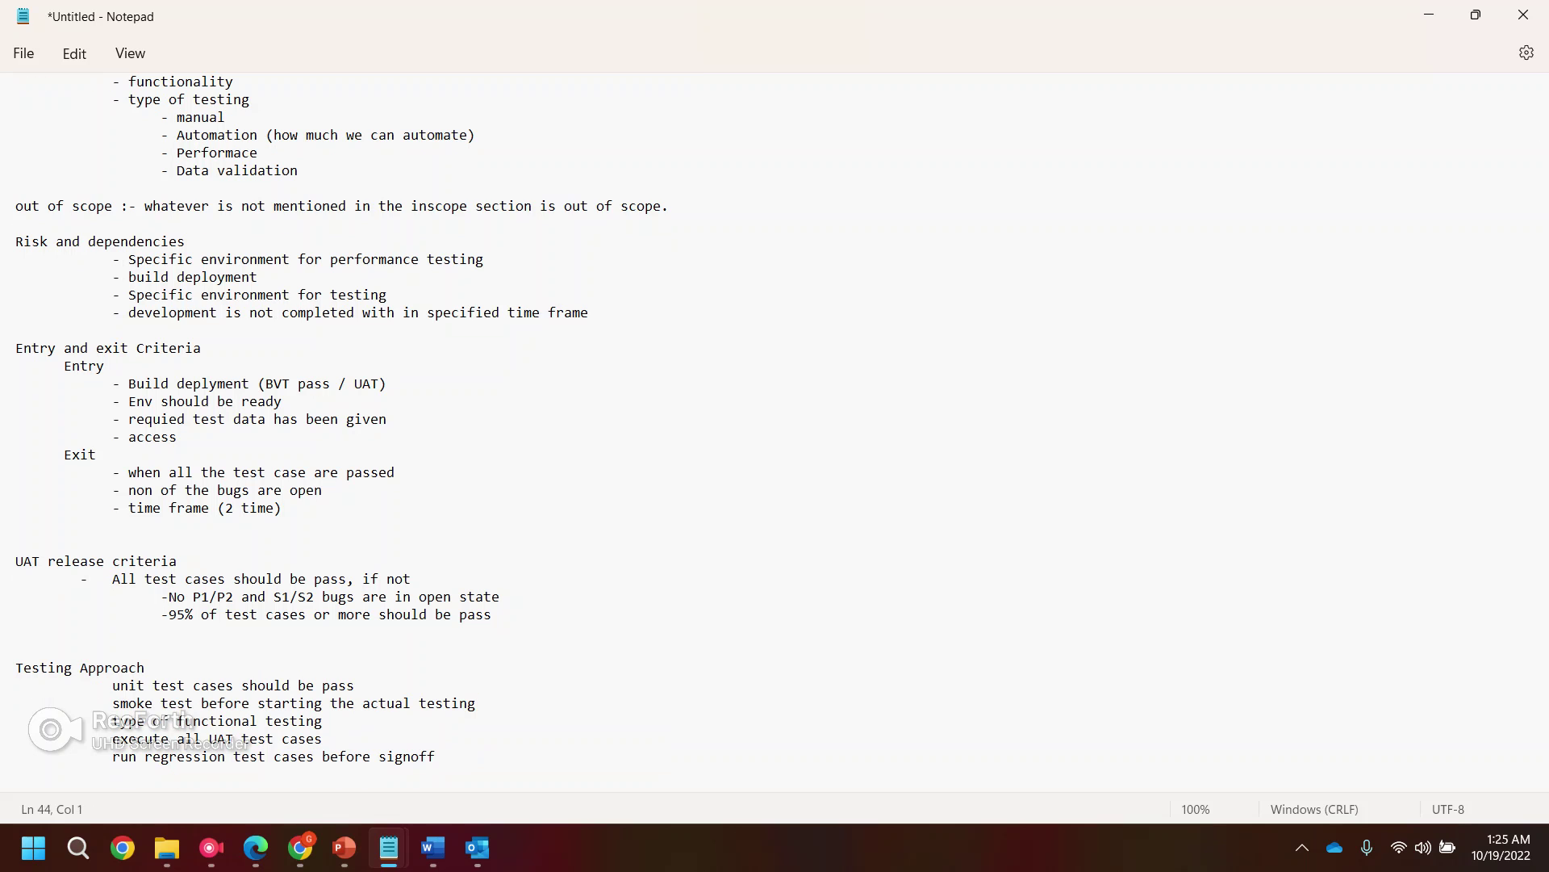
text(Performance)
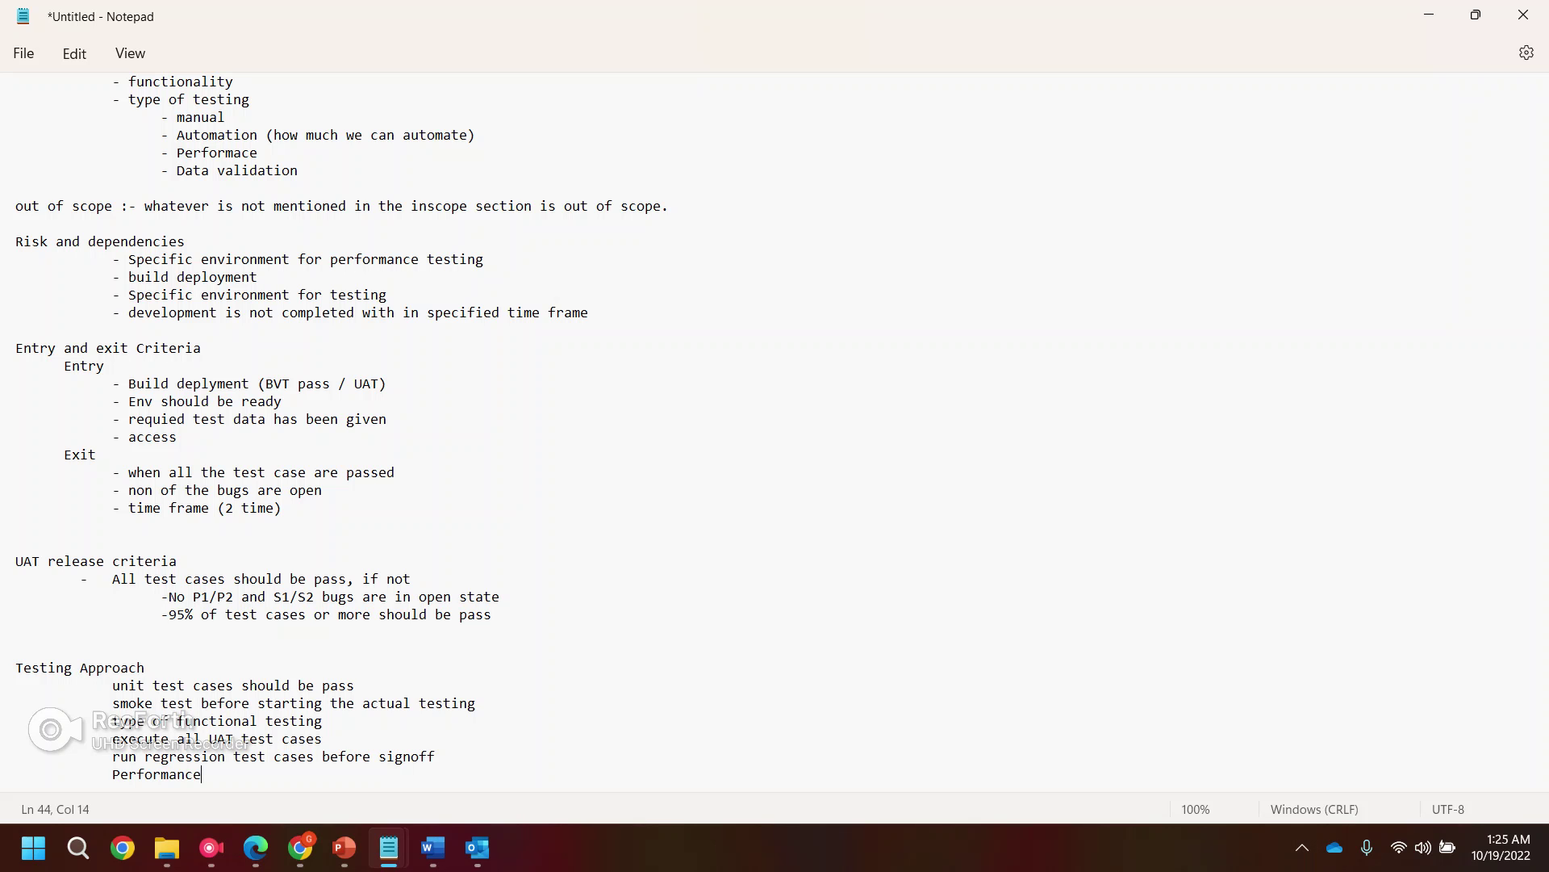
key(Return)
key(Return)
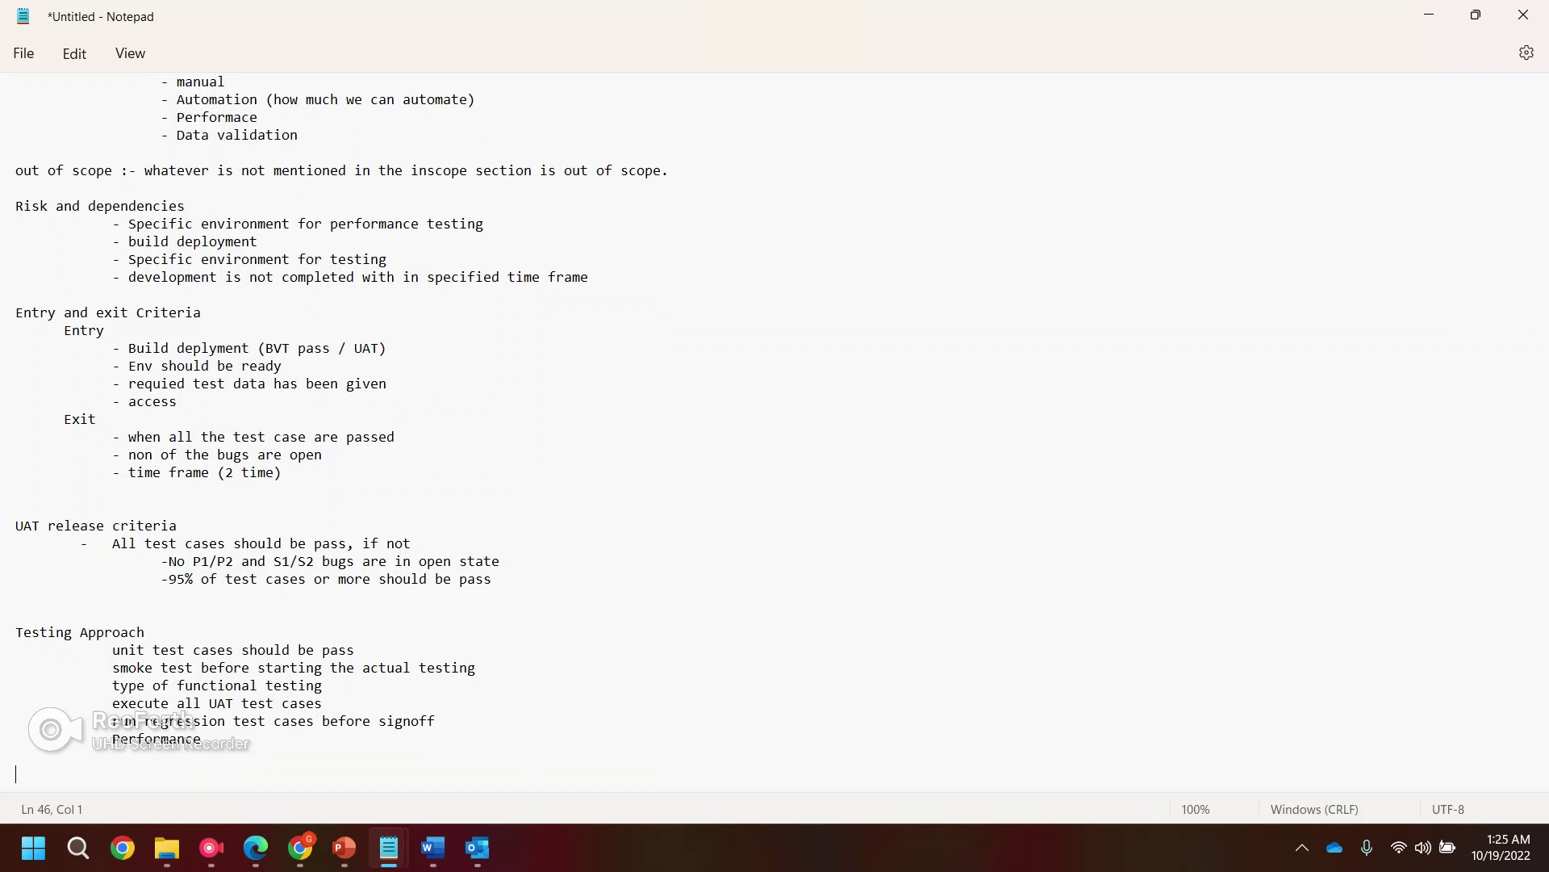
- Add a "Test Strategy" heading below the Testing Approach section and start a new line under it
text(Test Strated)
key(BackSpace)
text(fy)
key(BackSpace)
key(BackSpace)
text(gy)
key(Return)
- Add the indented line "for sprint first 6 days may be for development and rest 3 days for testng 1 day for retesting"
key(Tab)
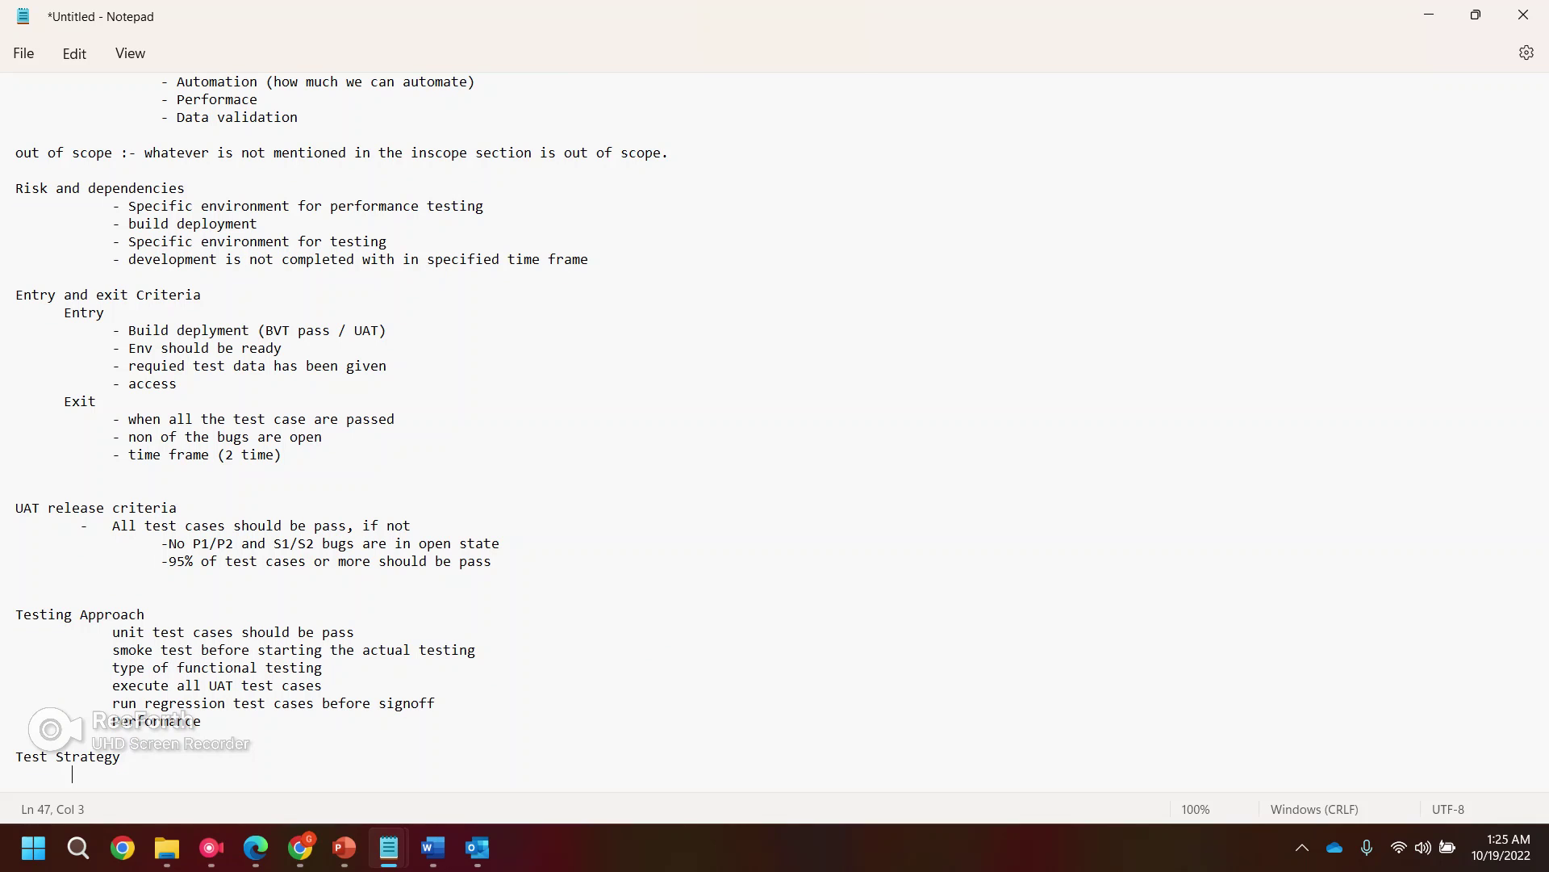
text(for sprint  first 6 days may be for )
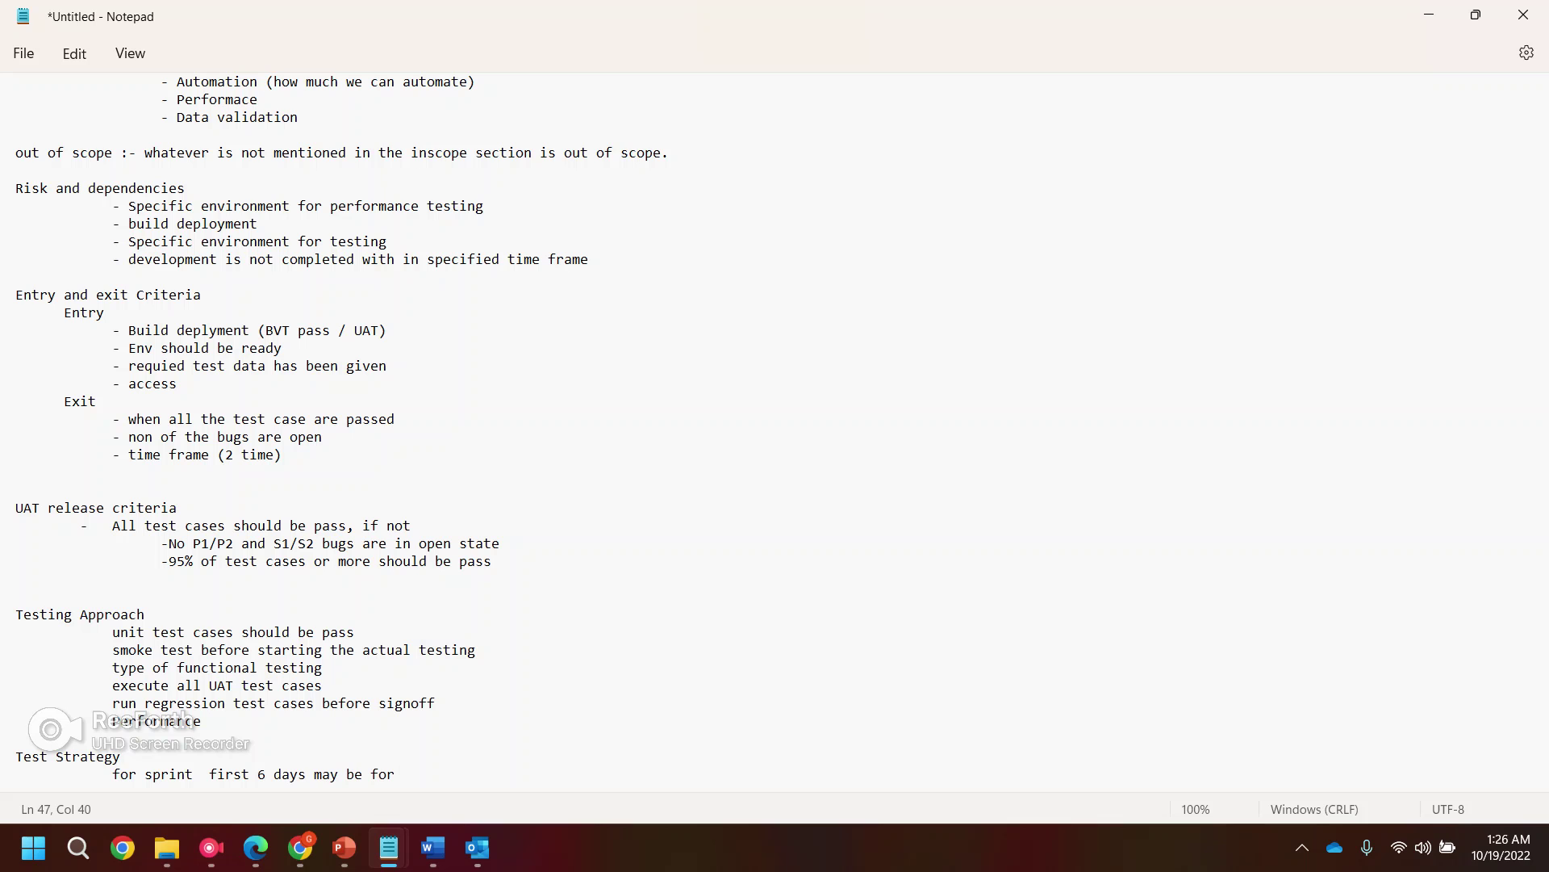
text(development and rest 3-4)
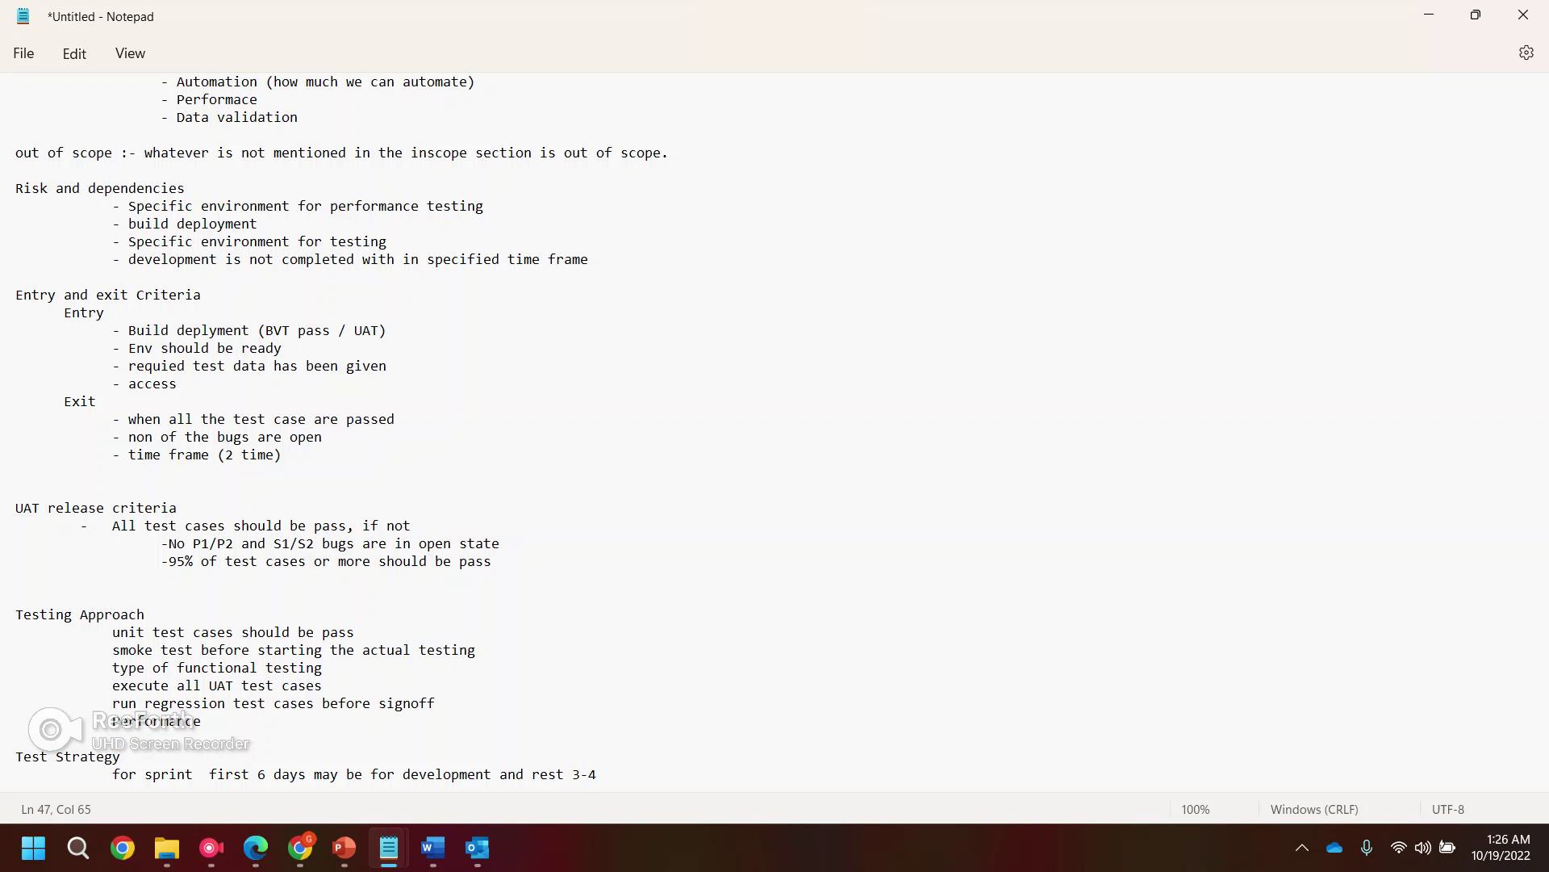
key(BackSpace)
key(BackSpace)
key(BackSpace)
text(days for testng 1 day so)
key(BackSpace)
key(BackSpace)
text(for re)
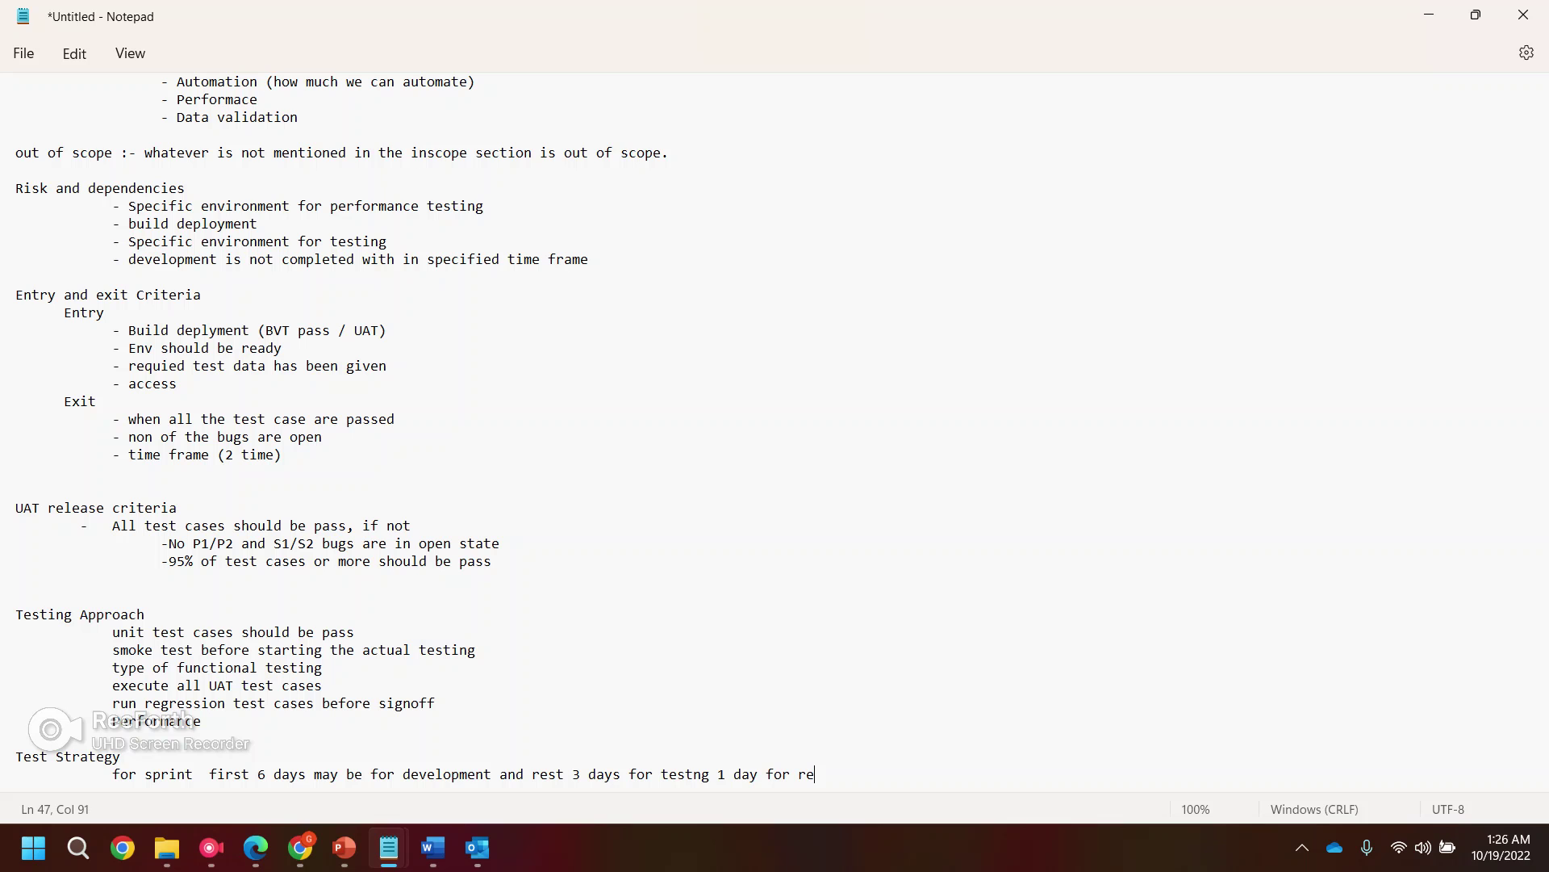
text(testing)
- Add the indented line "recurring call with dev team for bug triage" under Test Strategy
key(Return)
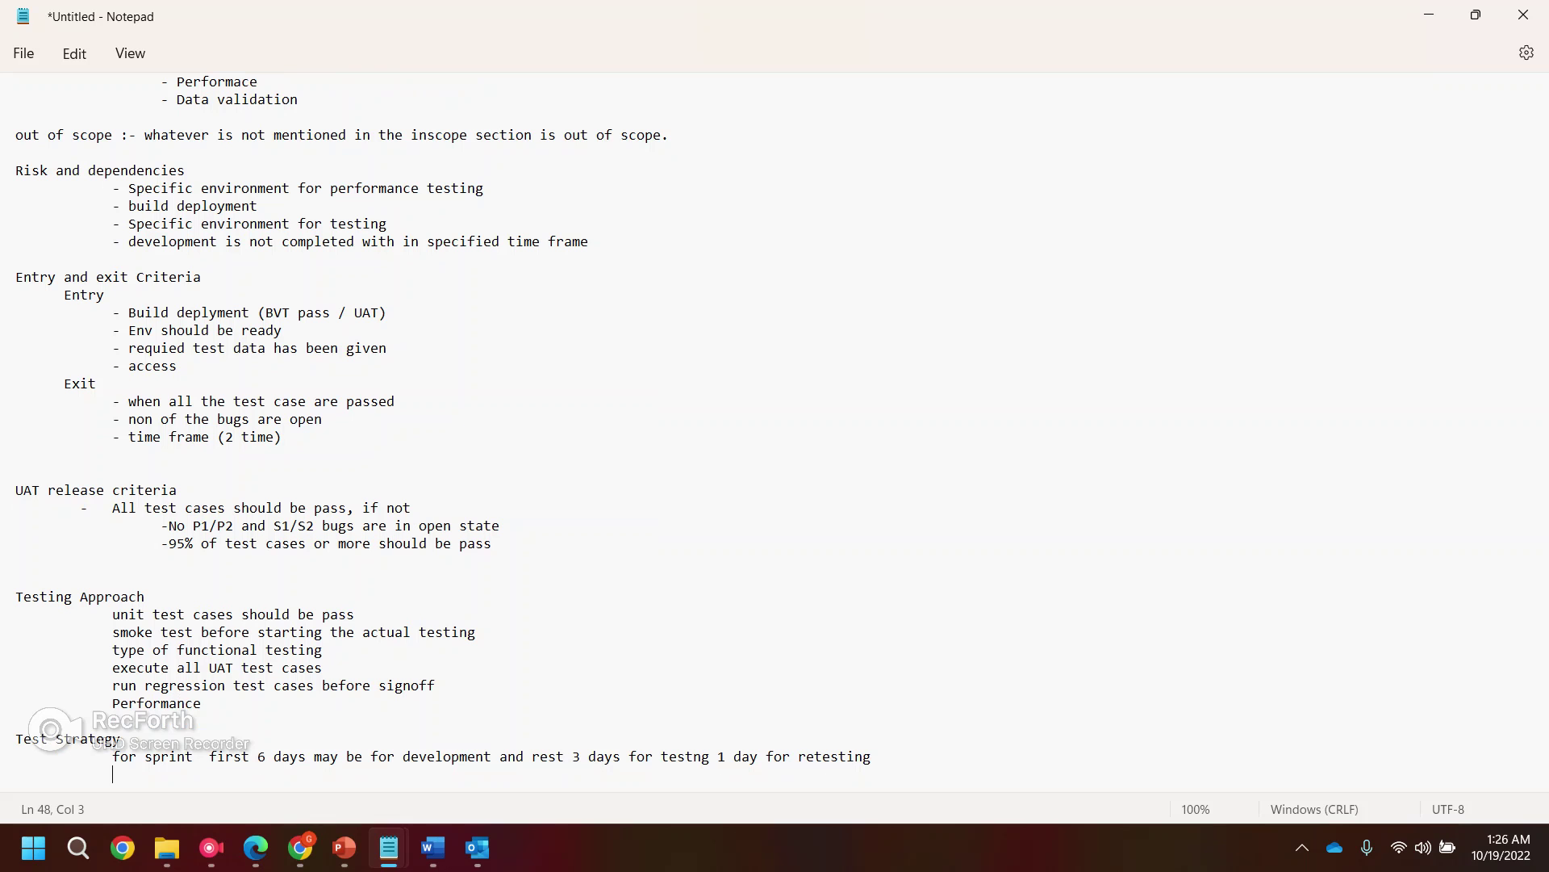
text(recurring call with dev tea)
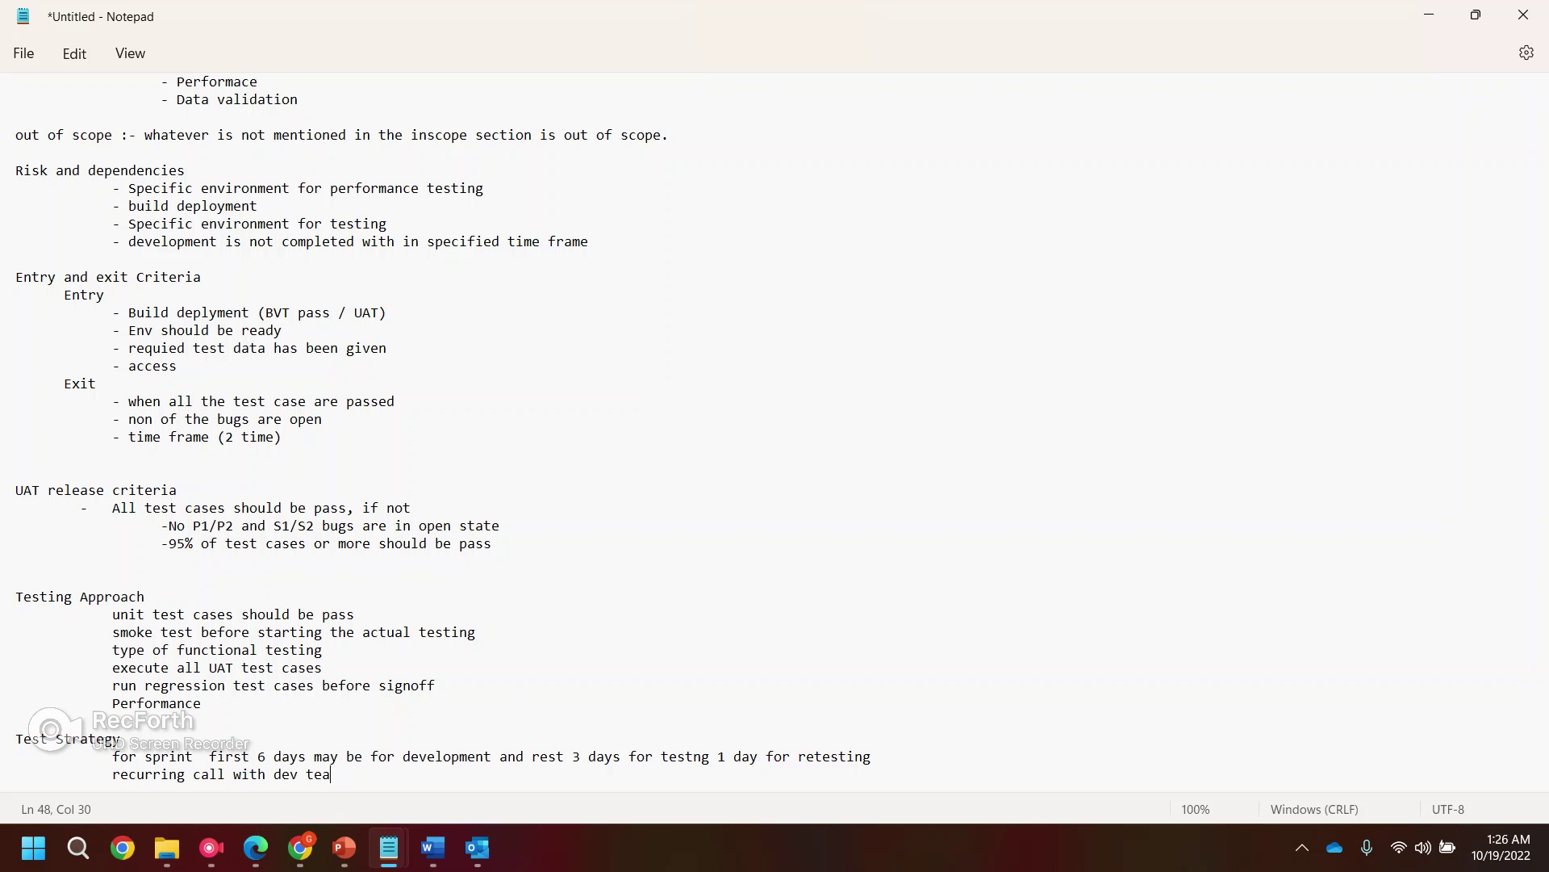
text(m for bug triage)
- Add a "Testing reports" heading below the Test Strategy section, separated by a blank line
key(Return)
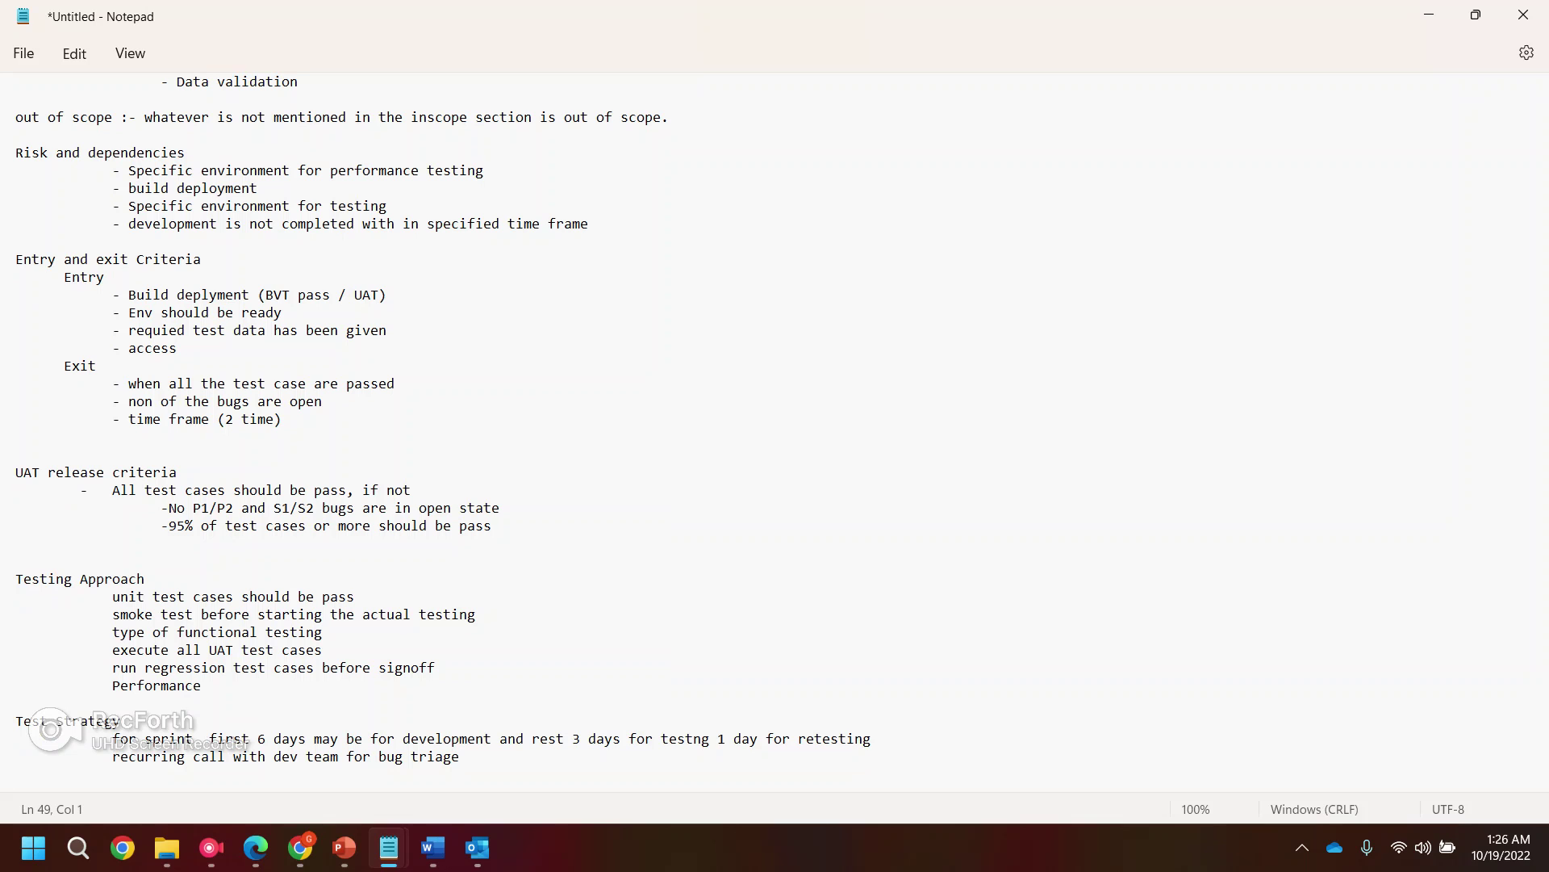
key(Return)
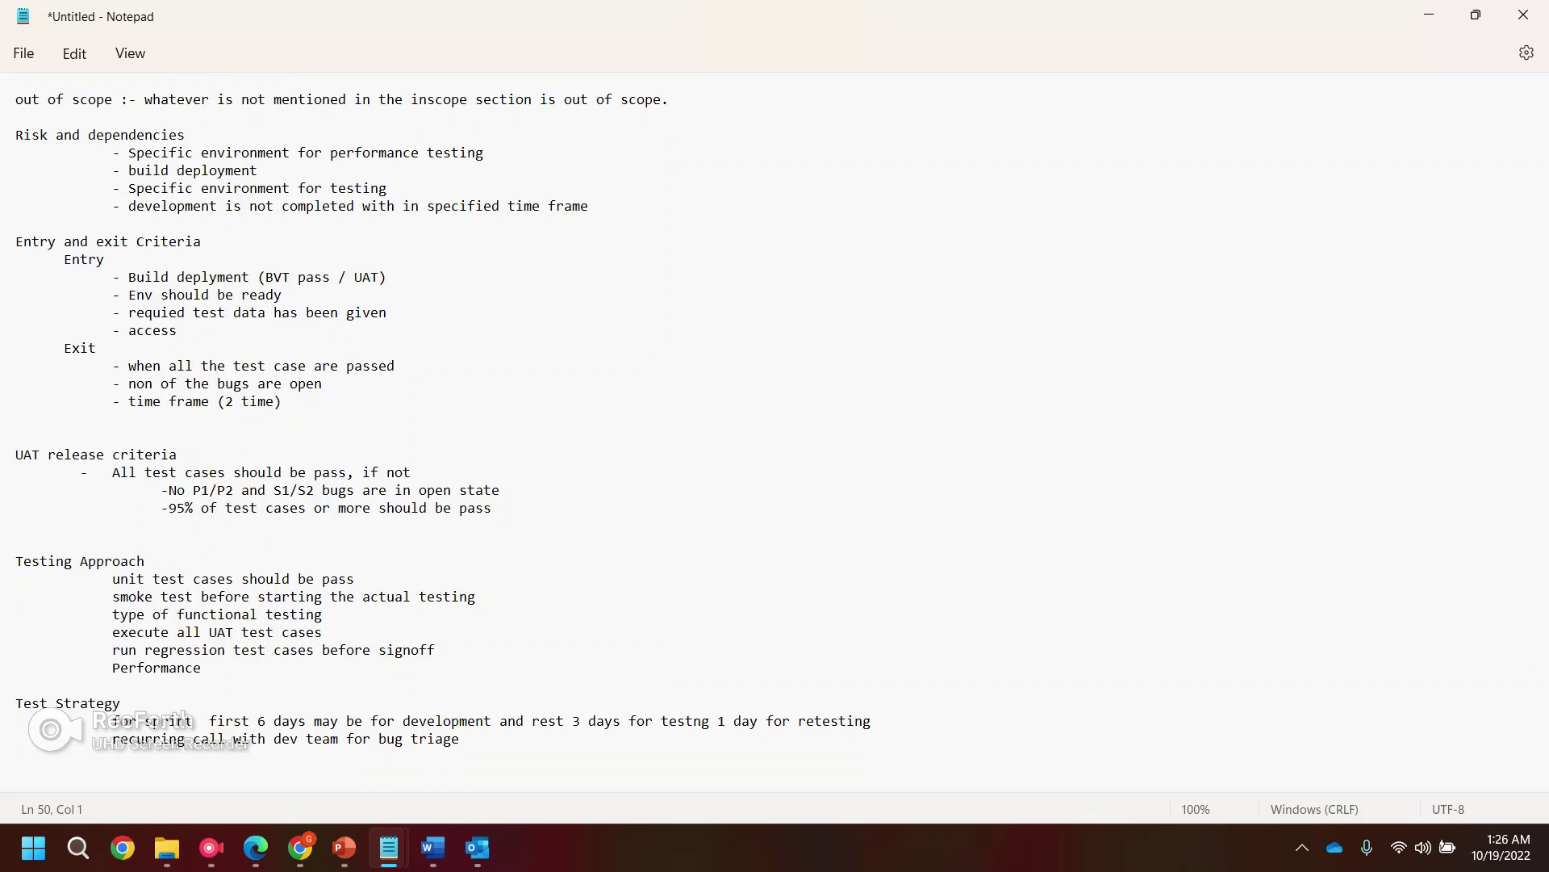
text(Test)
key(BackSpace)
text(ing reports)
- Add the lines "Bug Density" and "bug age" under Testing reports, each indented two levels
key(Return)
key(Tab)
key(Tab)
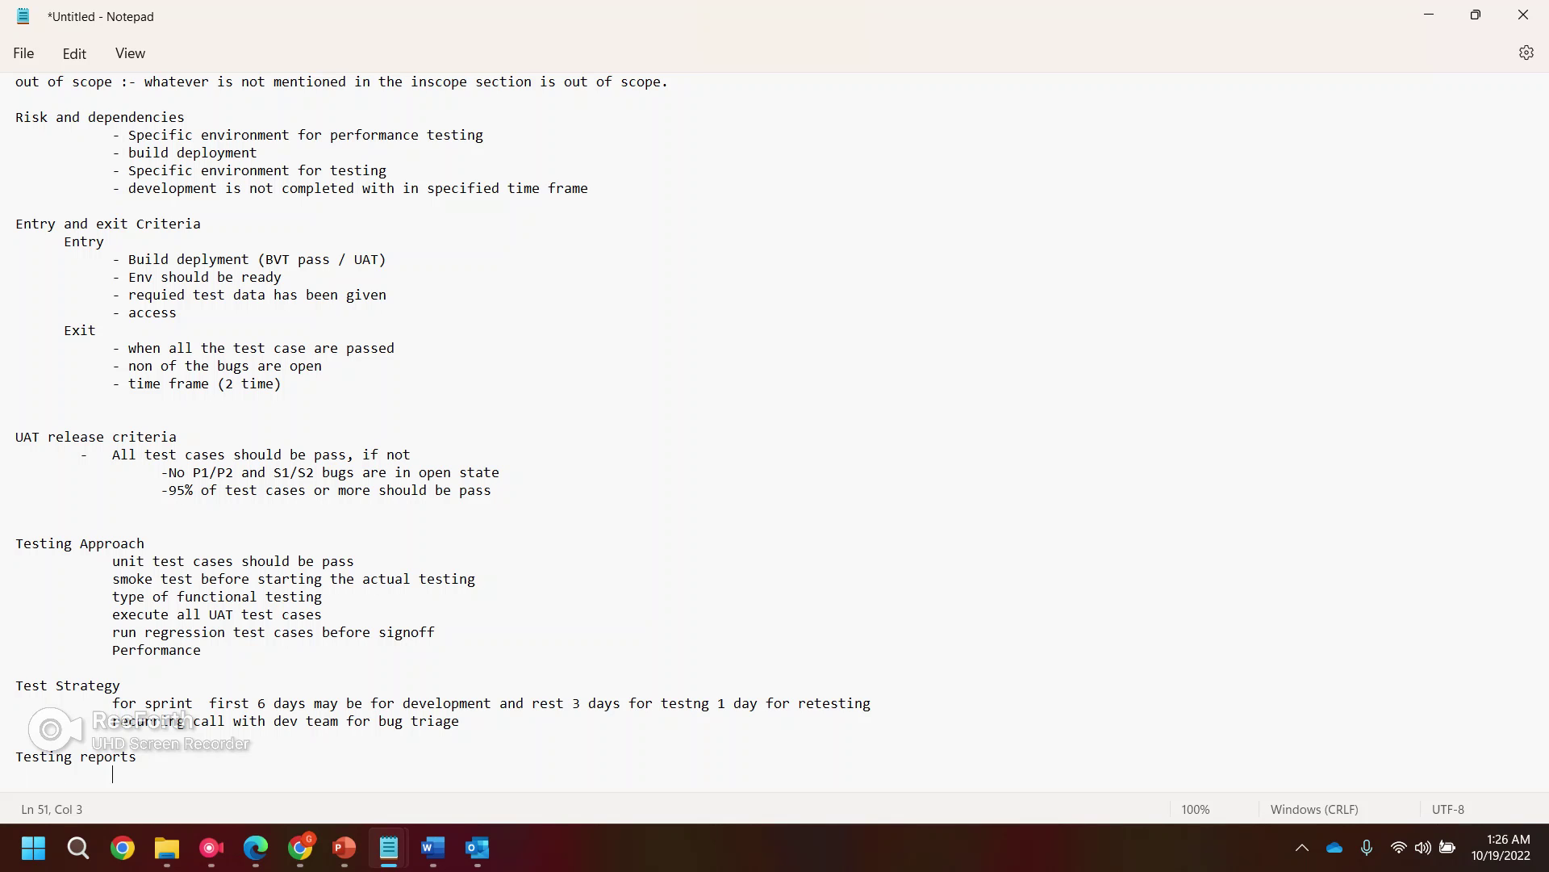
text(Bug Density)
key(Return)
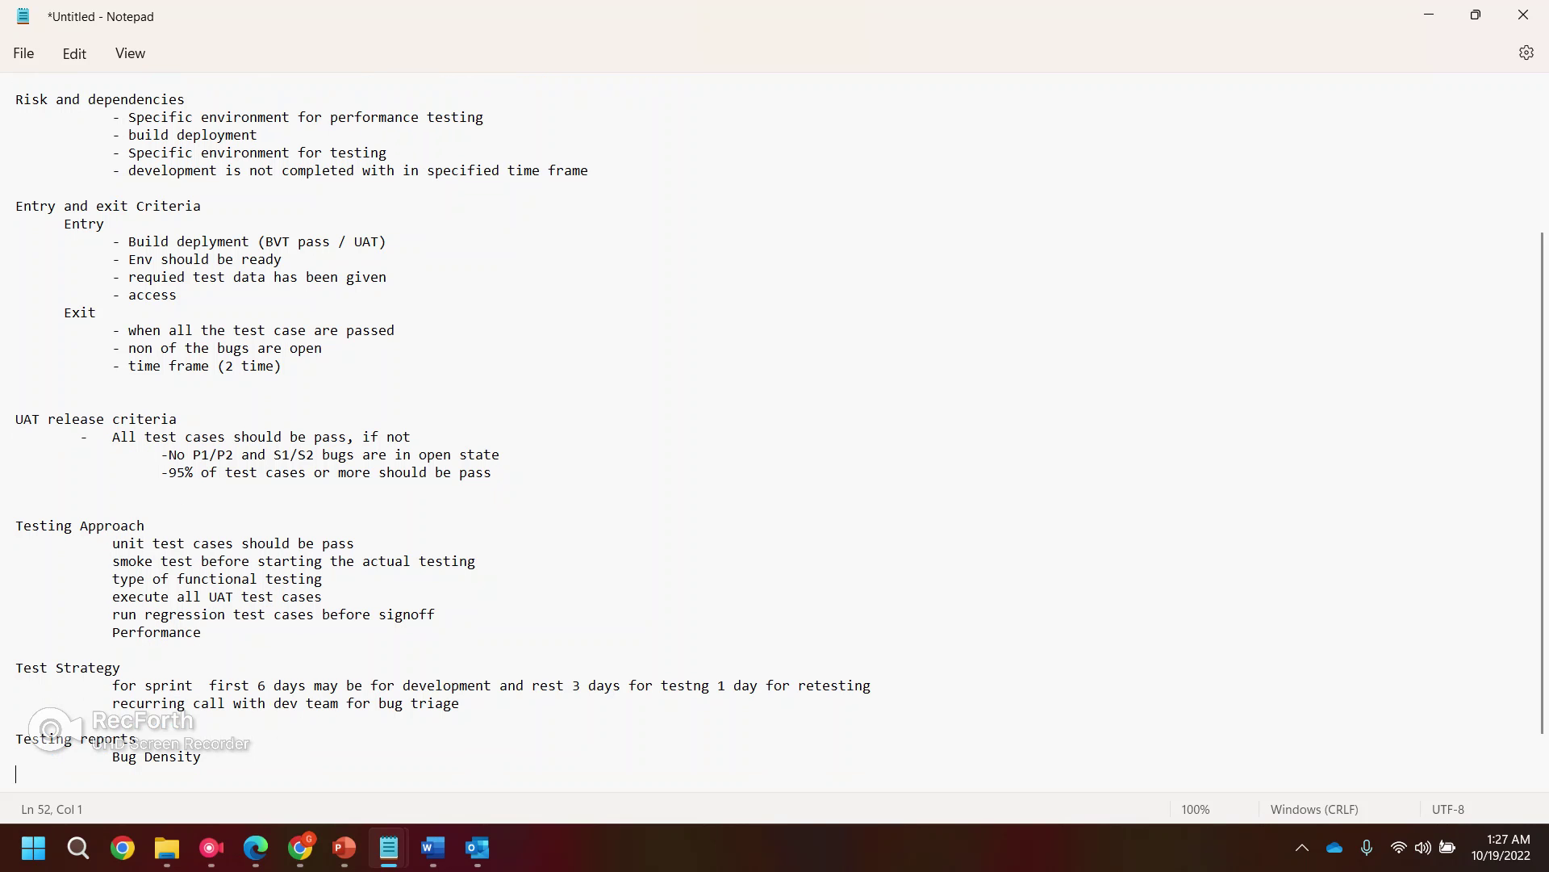
key(Tab)
key(Tab)
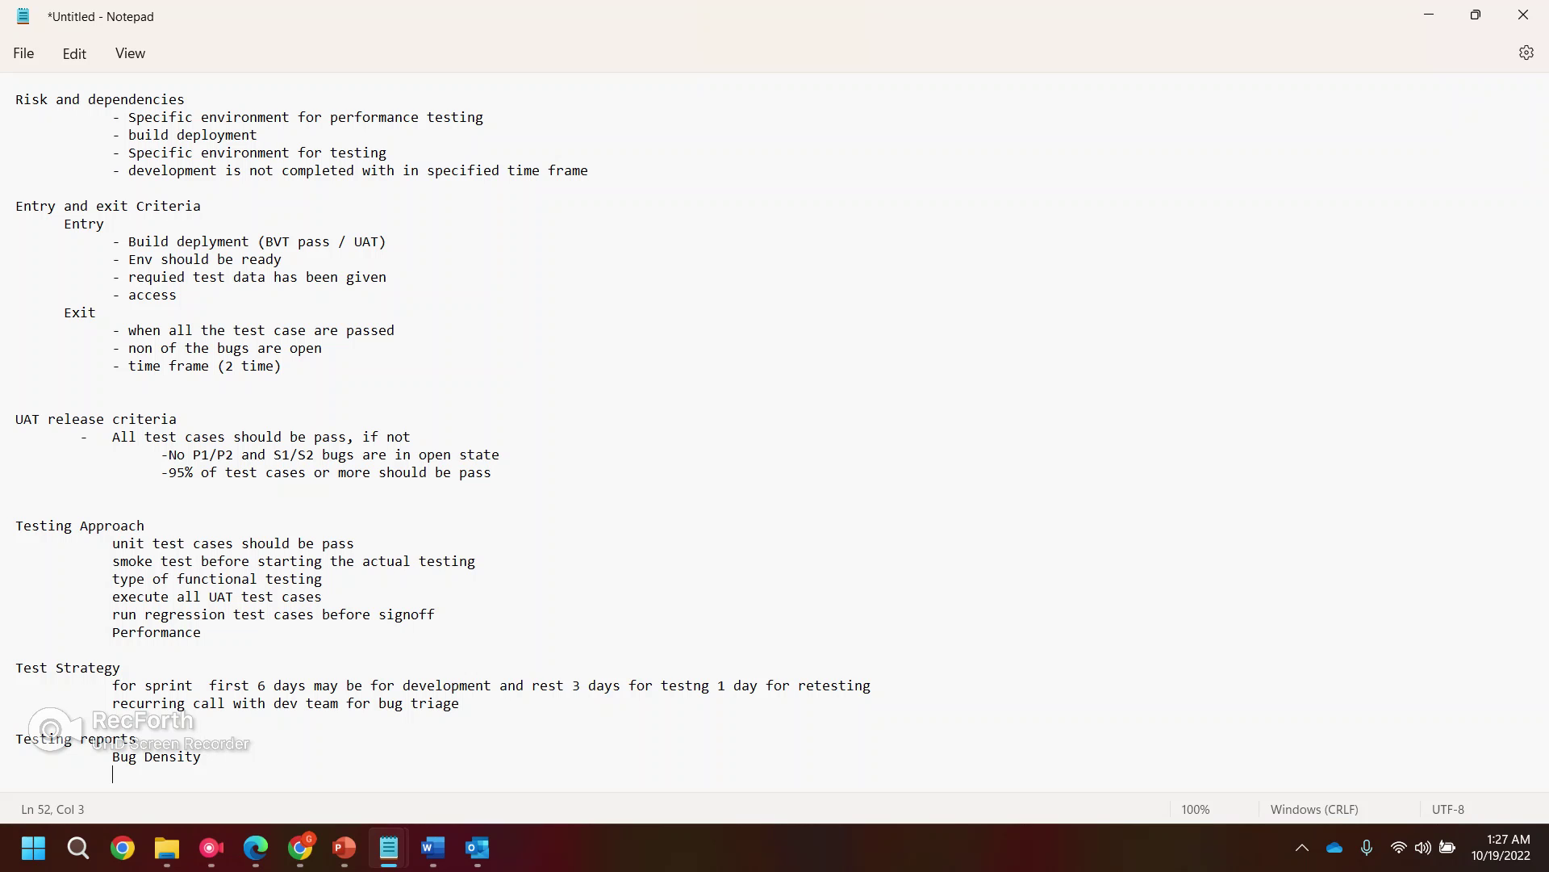
text(bug age)
- Add the line "metrices for test case exeuction" below the bug age line, indented two levels
key(Return)
key(Tab)
key(Tab)
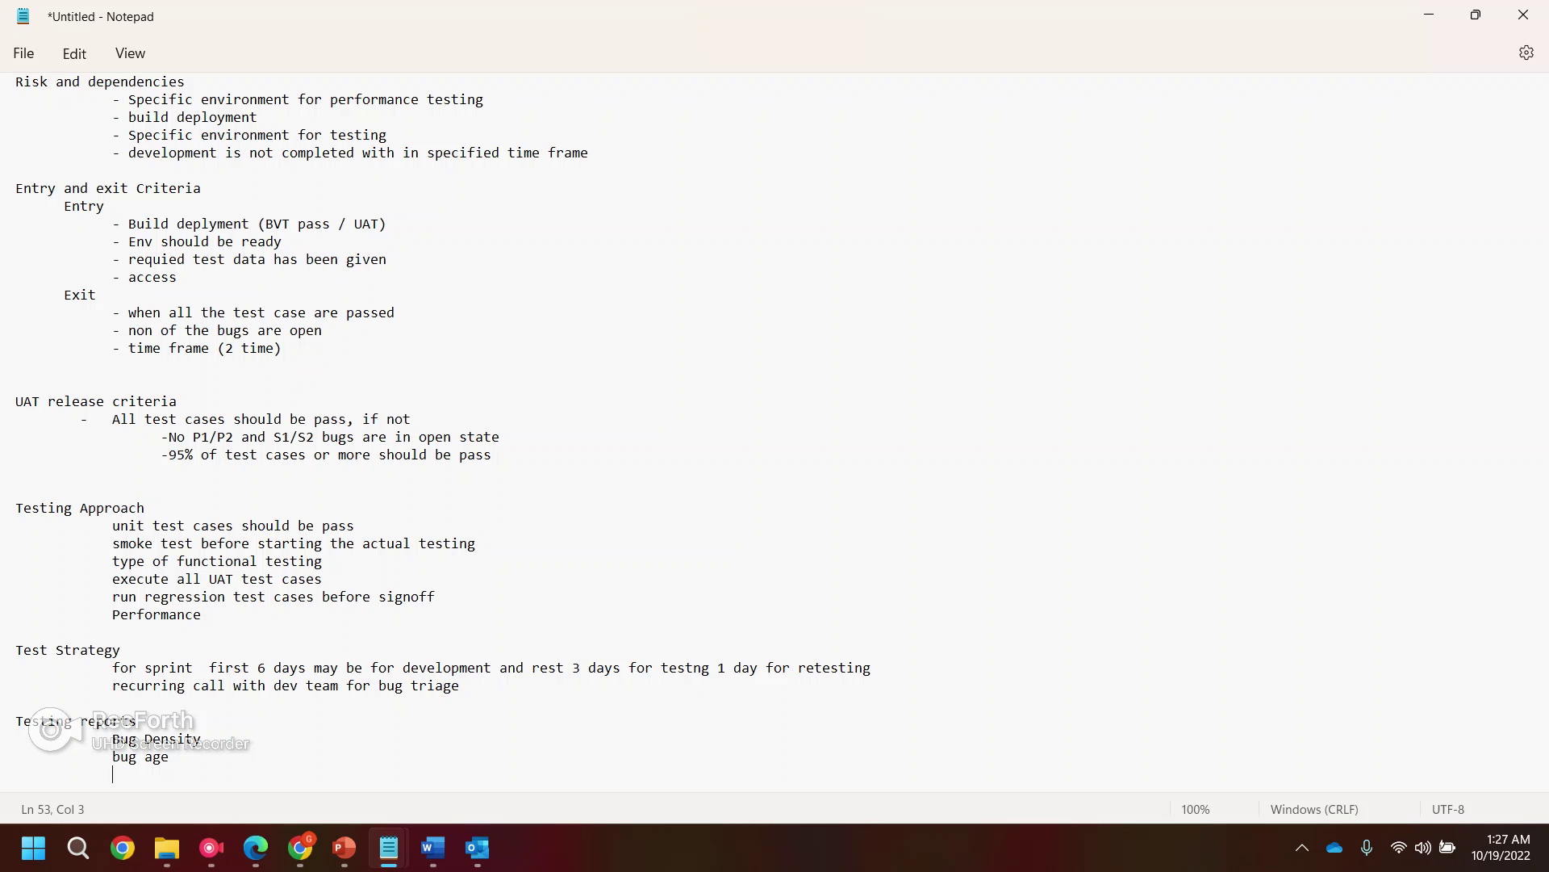
text(metrices for test cases)
key(BackSpace)
text(exeuction)
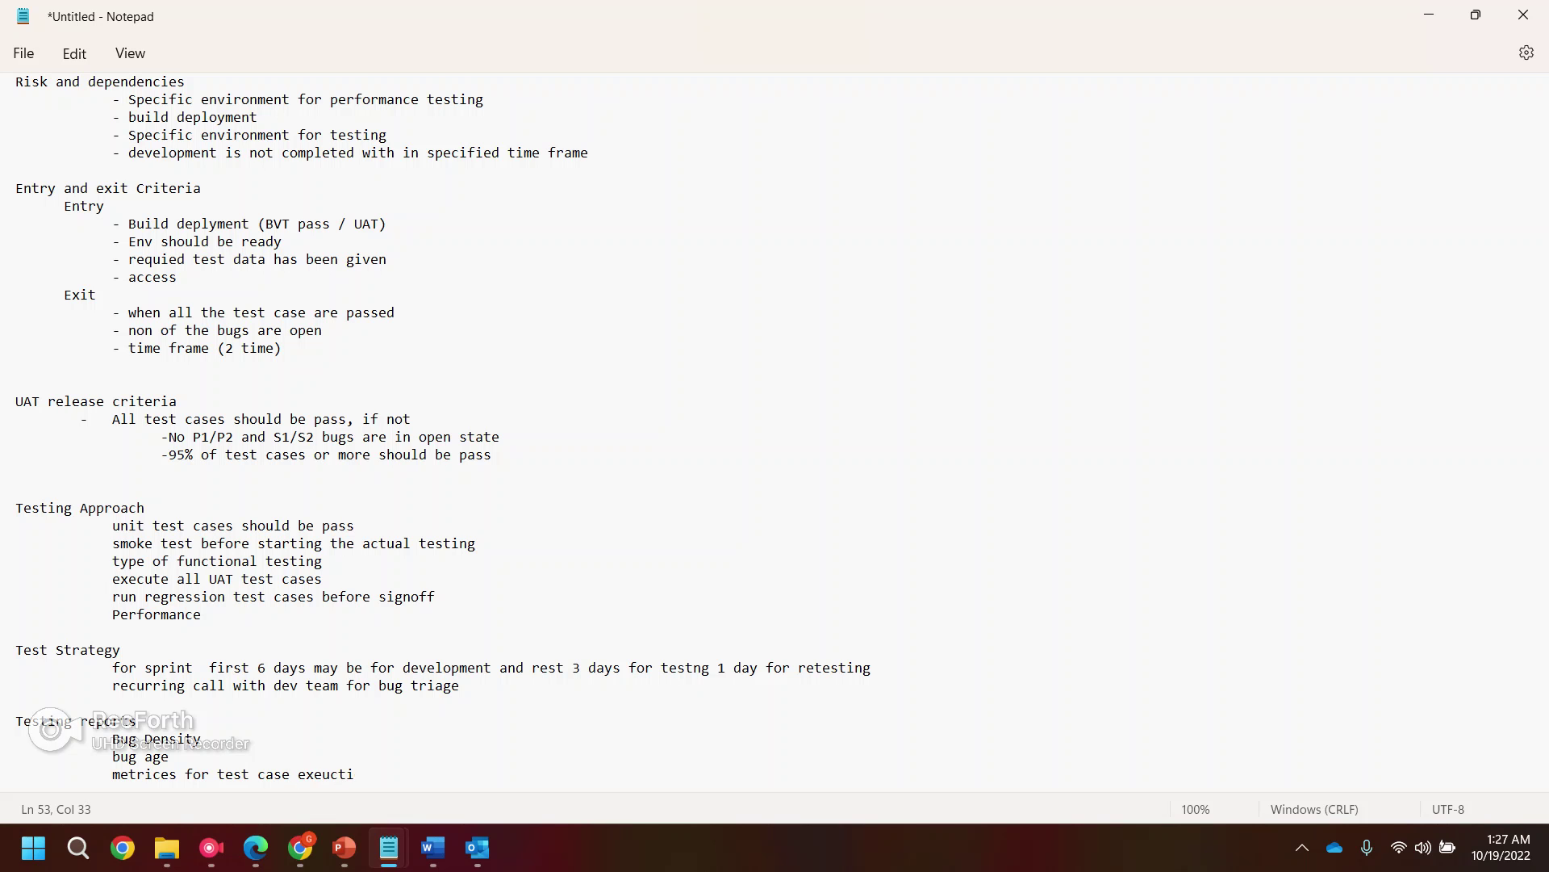
- Add the indented lines "bug mertices for different bug status" and "Test cases creation template" under Testing reports
key(Return)
key(Tab)
key(Tab)
text(bu)
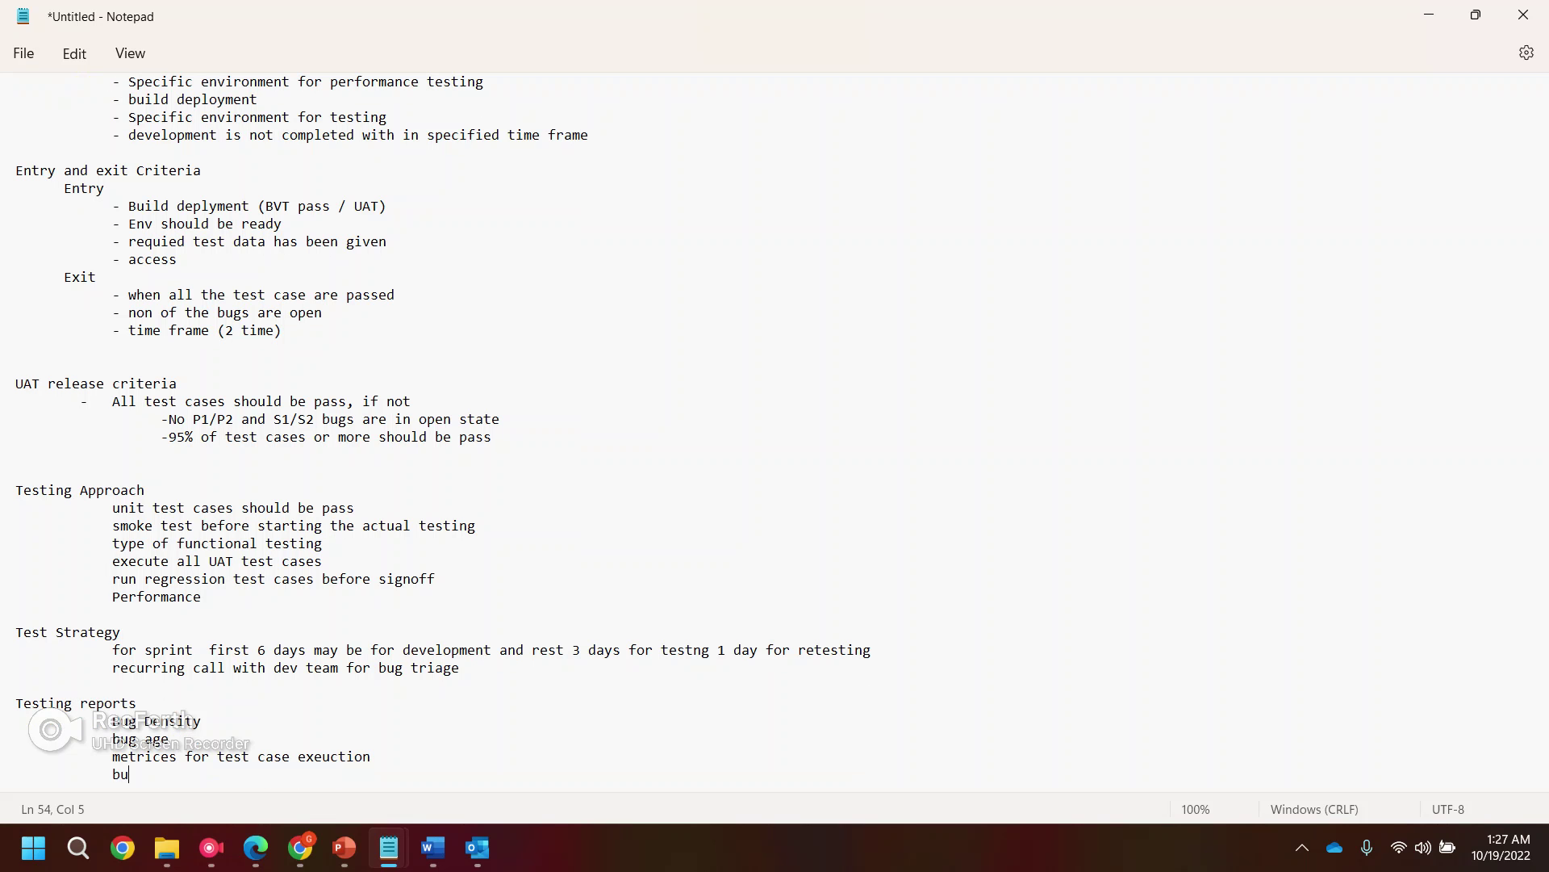
text(g mertices for)
text(diffent)
key(BackSpace)
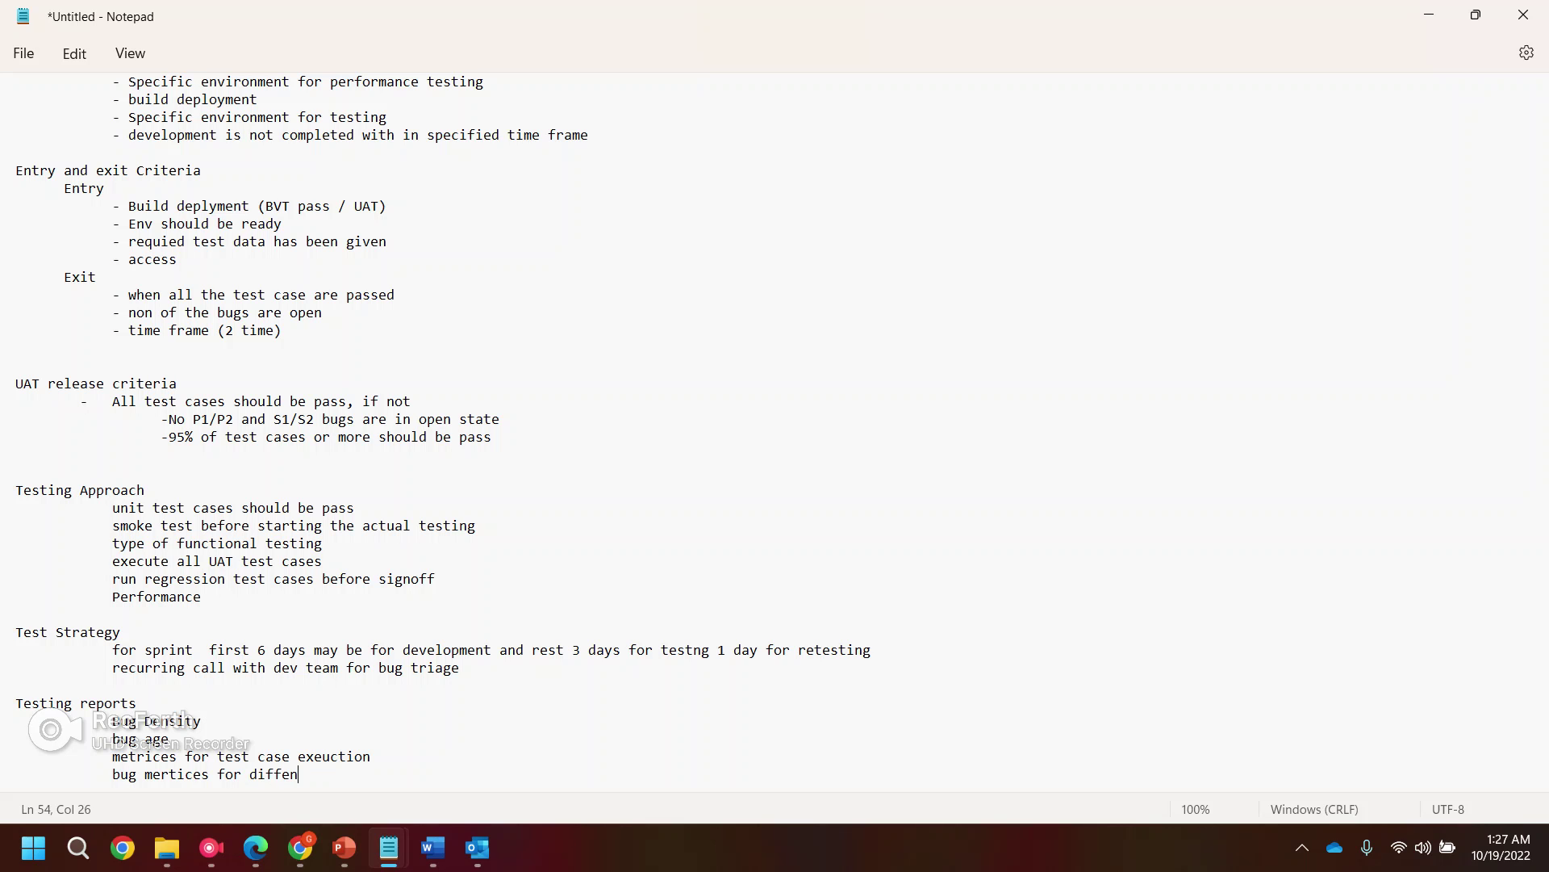
key(BackSpace)
text(rent bug status)
key(Return)
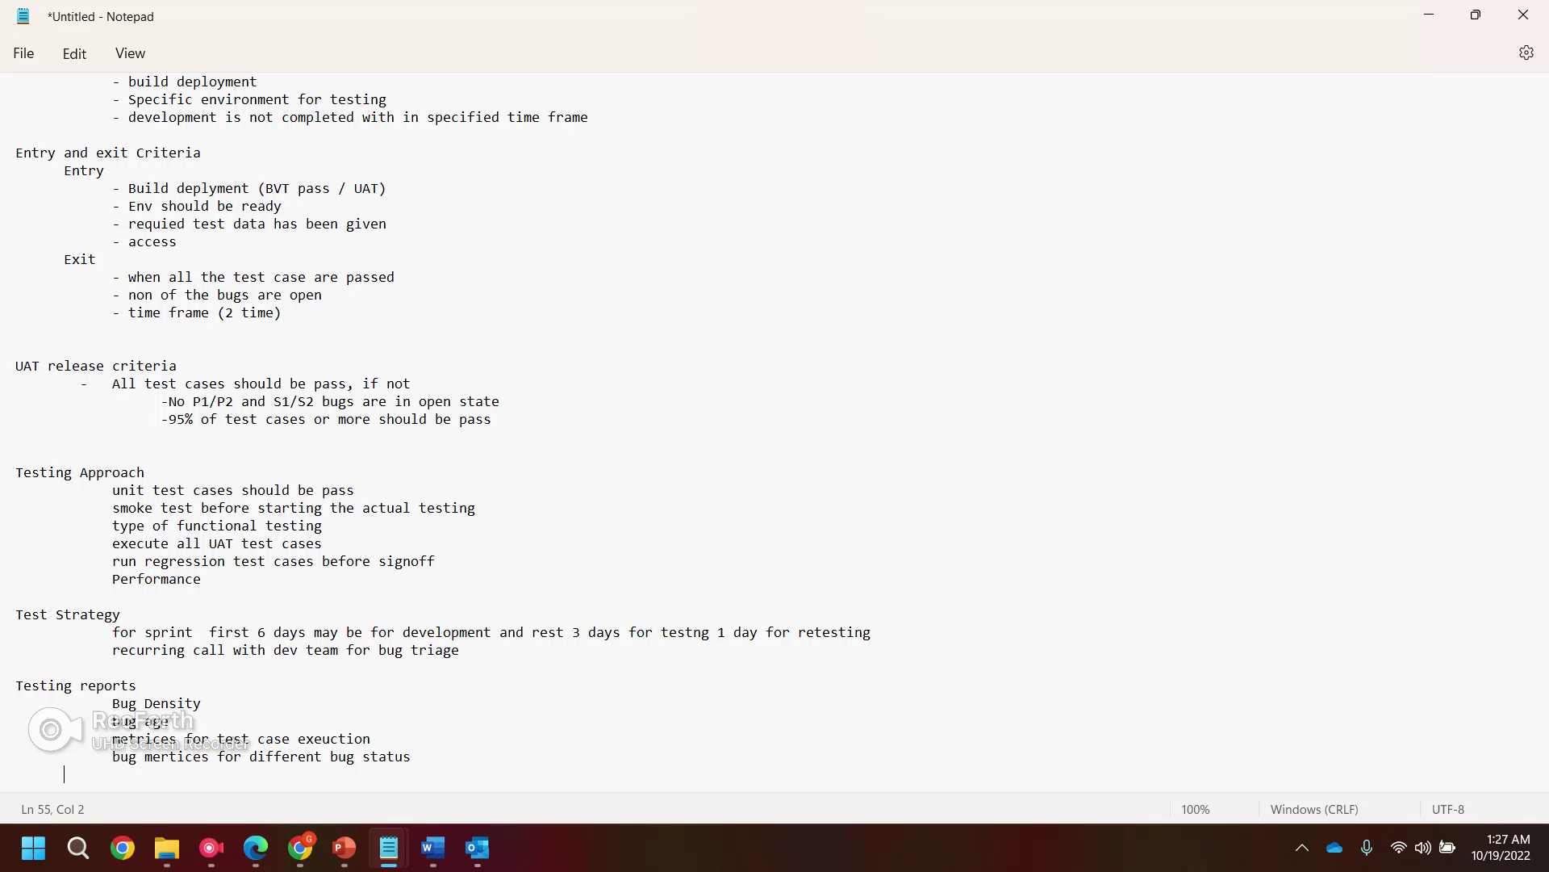
text(Test cases creation template)
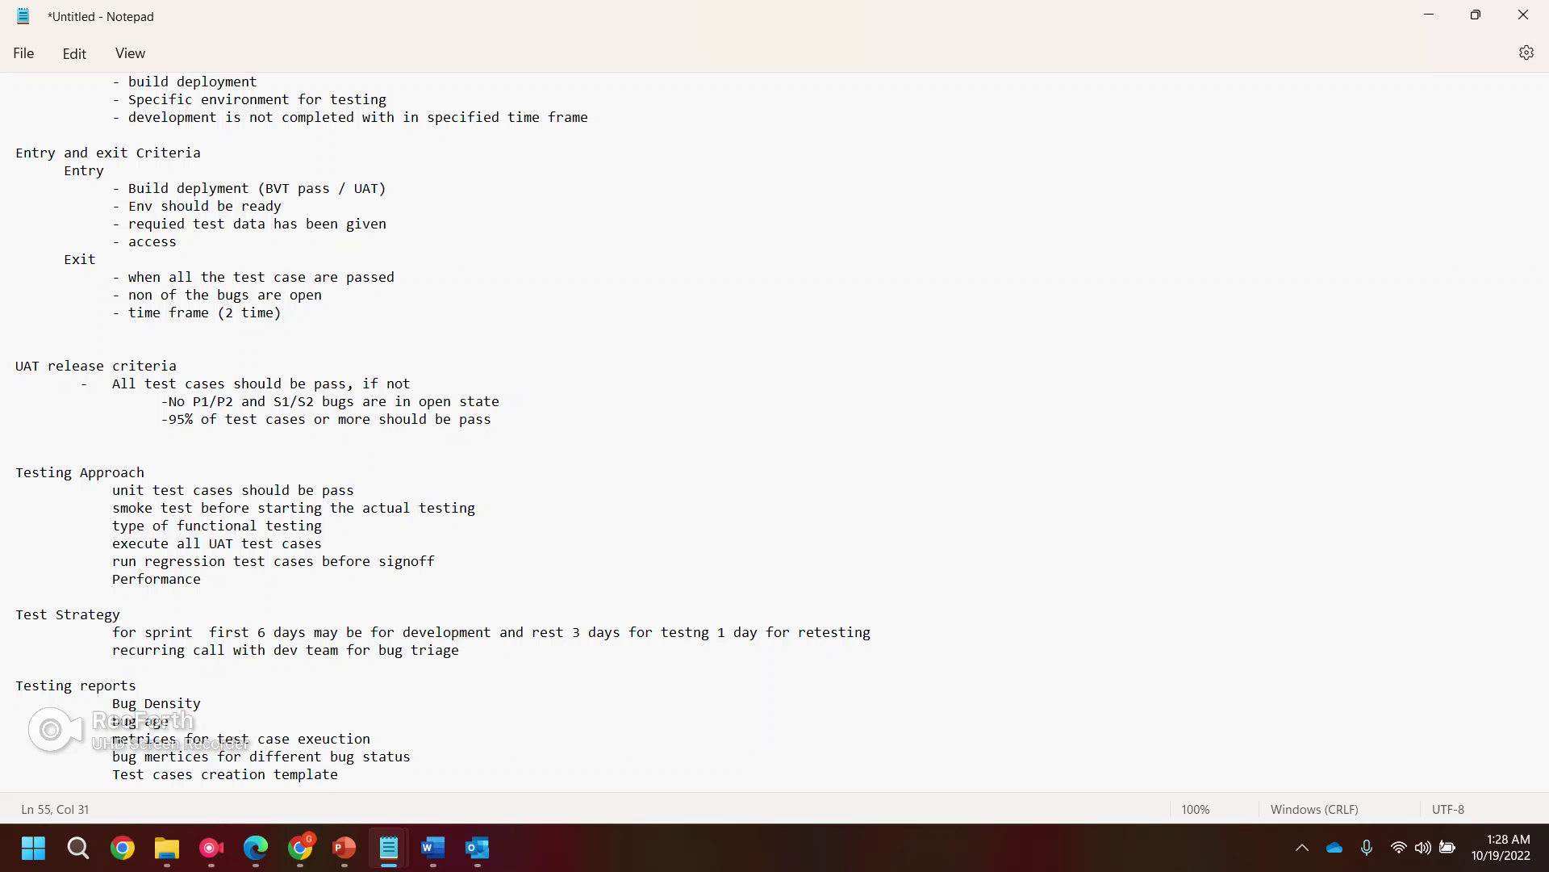
- Add the line "tracibility matrix" below the Test cases creation template line, indented two levels
key(Return)
key(Tab)
text(trans)
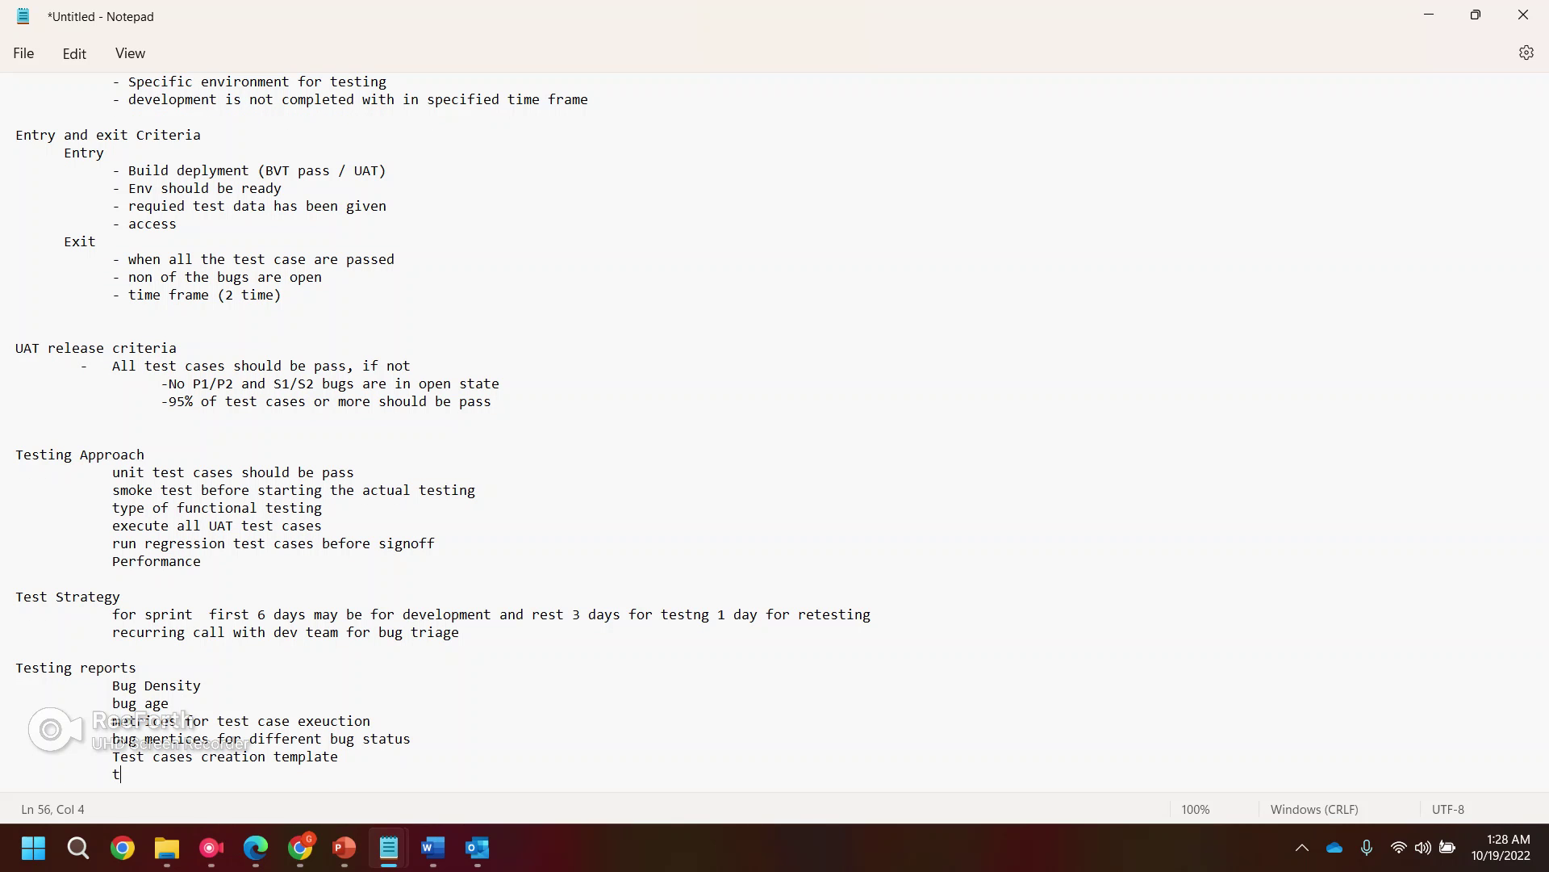
key(BackSpace)
key(BackSpace)
text(cibility matrix)
key(Return)
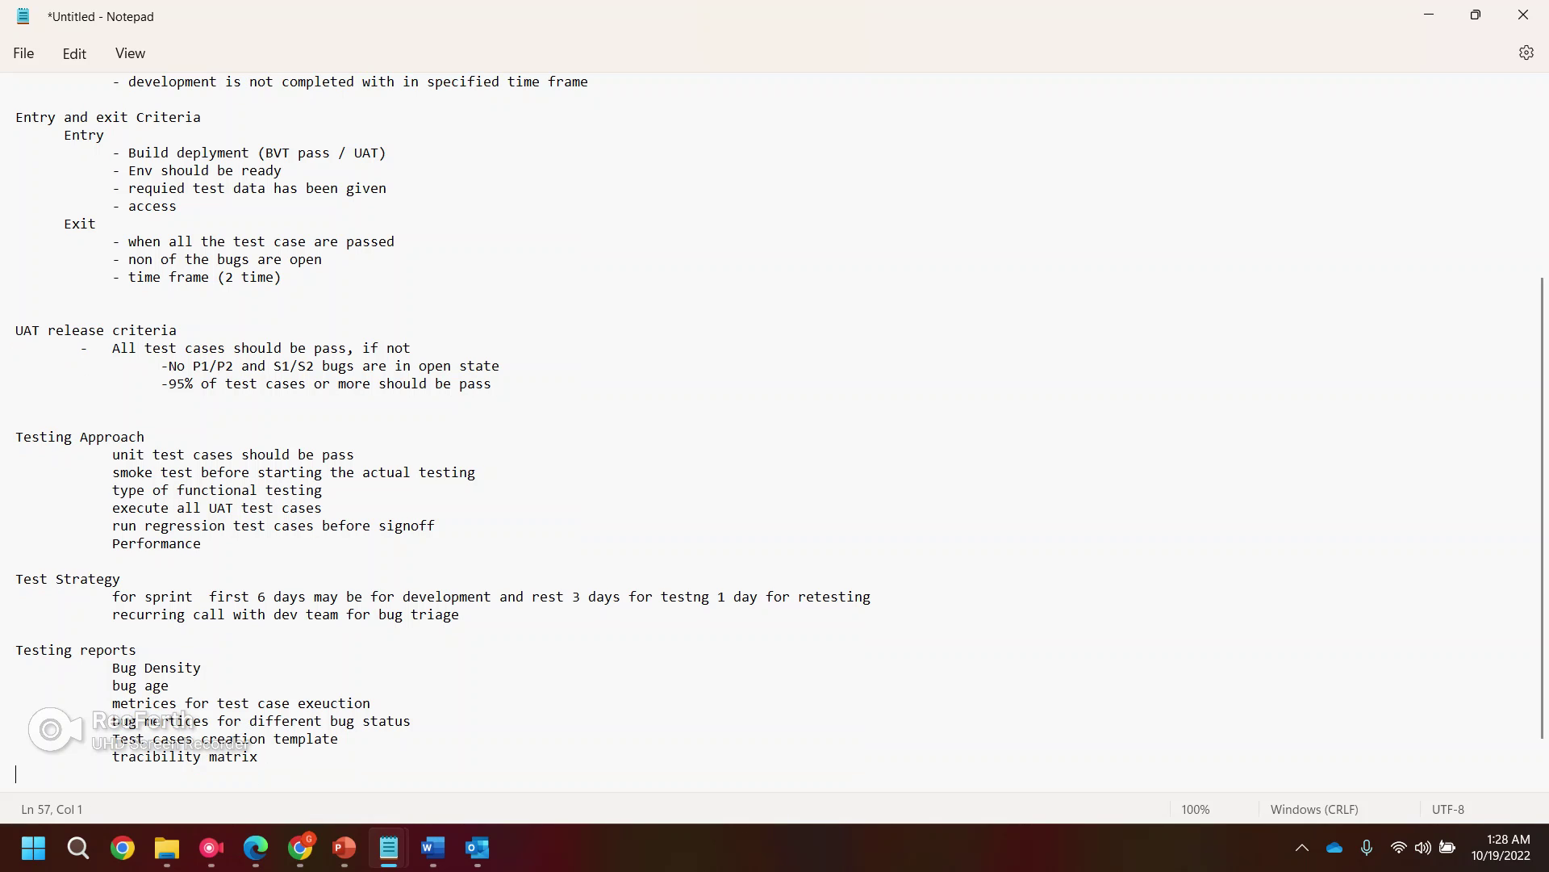
- Add the line "walkthrough" as the last item under Testing reports, indented two levels
key(Tab)
text(w)
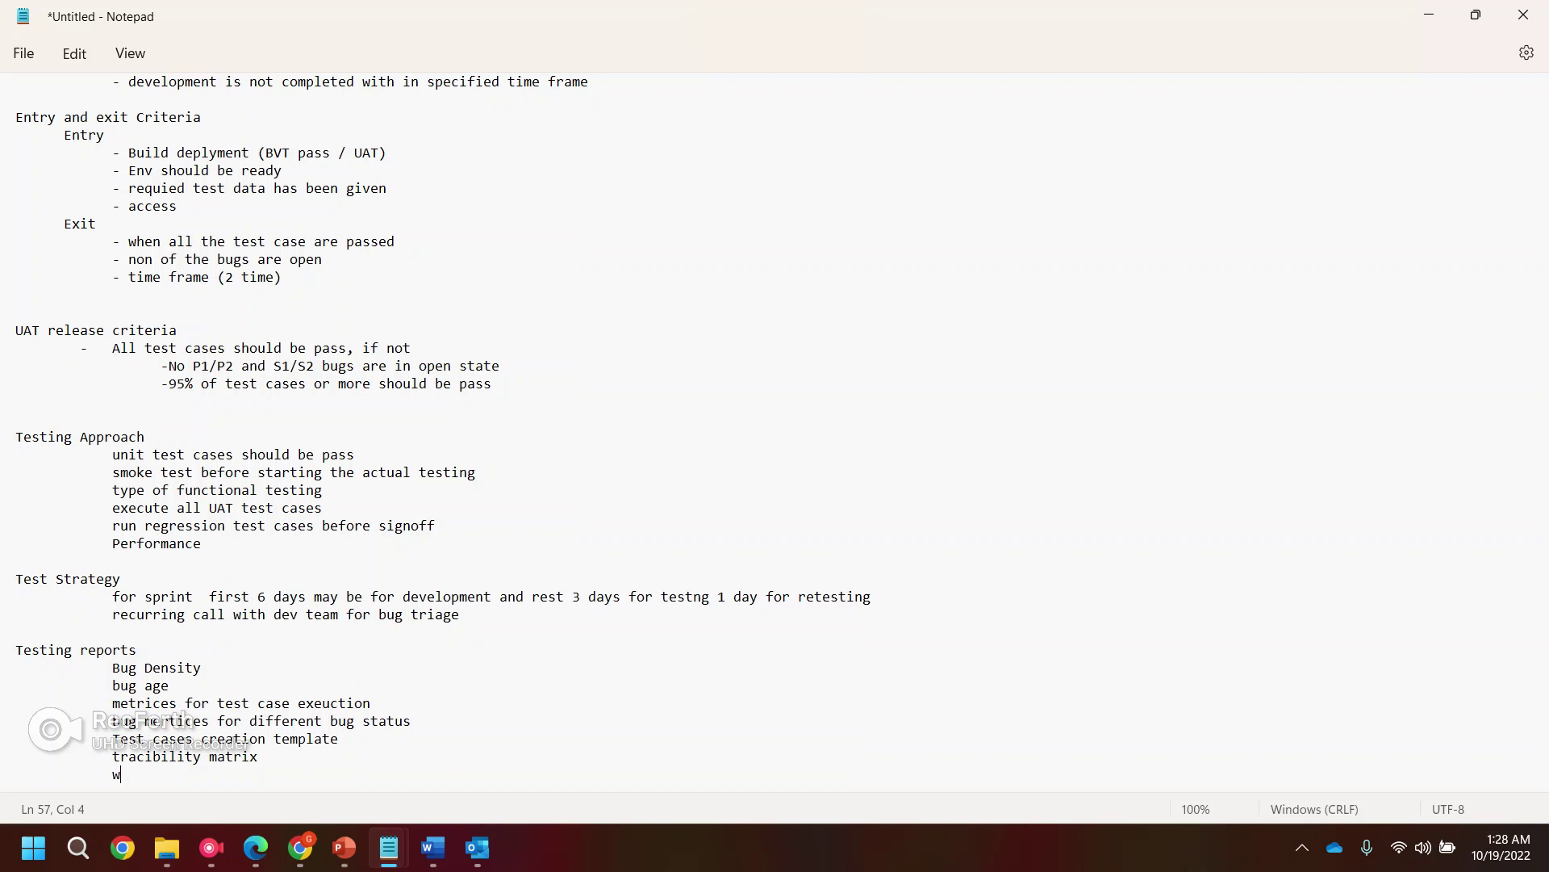
text(alkthorough)
key(Return)
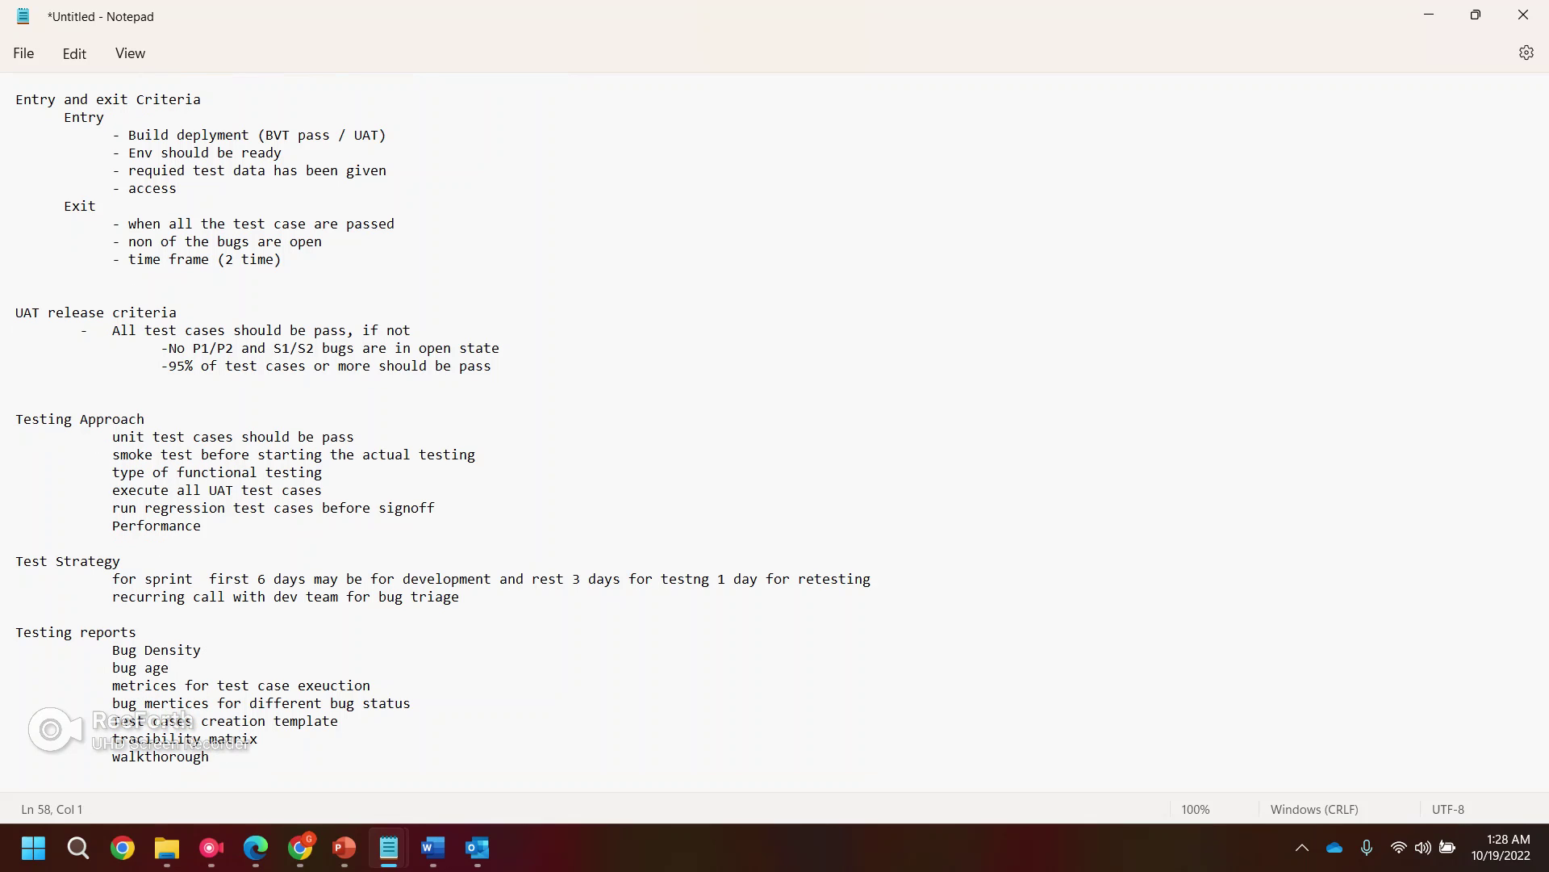
key(Delete)
key(End)
- Add a "Testing tools" heading below the Testing reports section, separated by a blank line
key(Return)
key(Return)
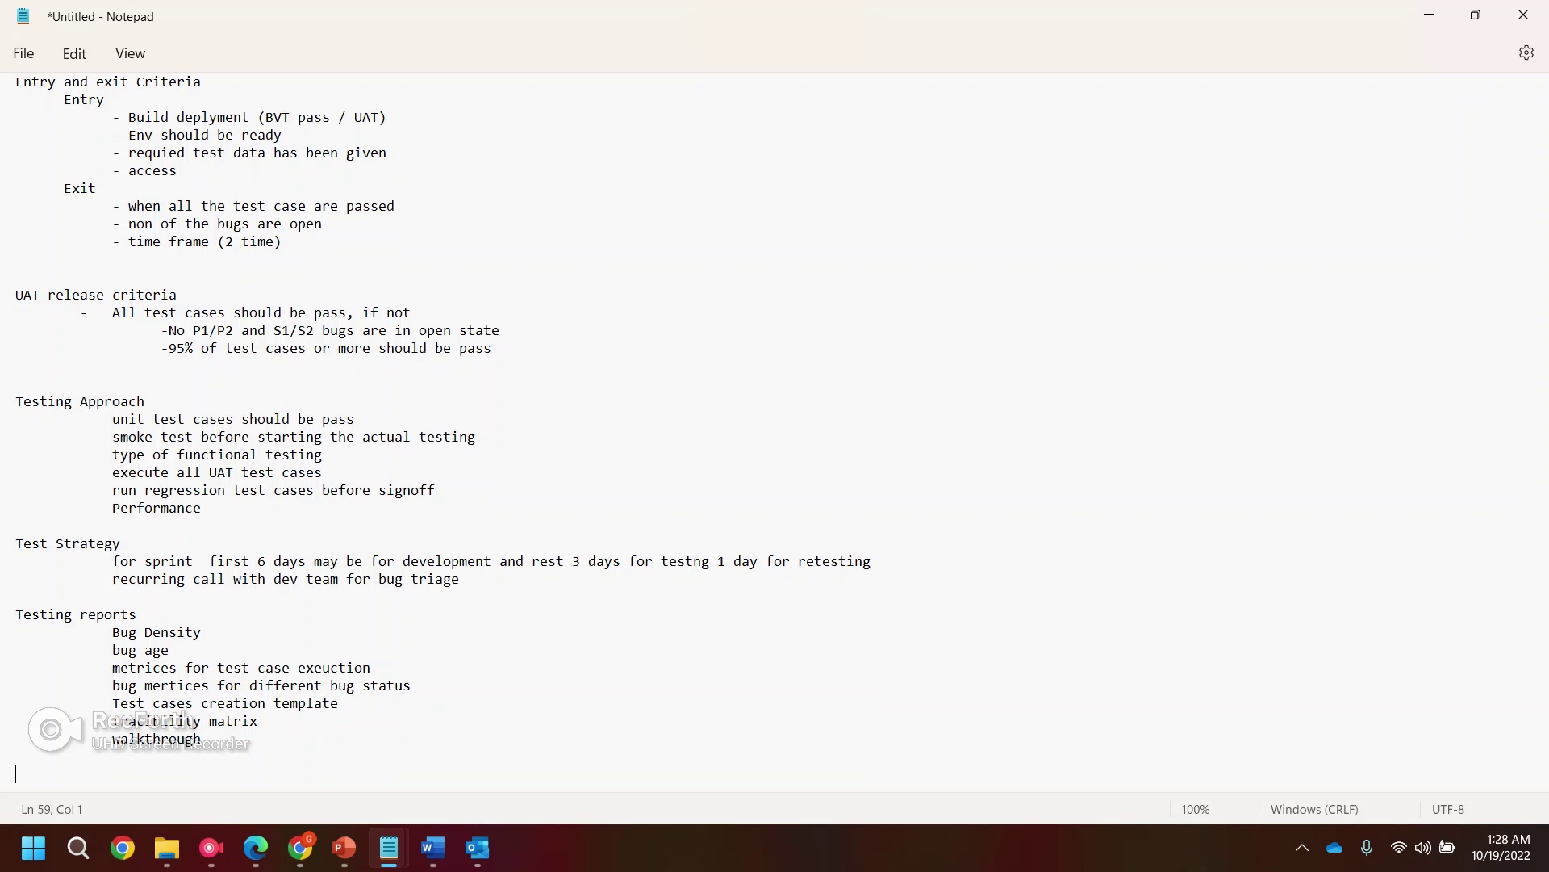
text(Testing t)
text(olls)
key(BackSpace)
key(BackSpace)
key(BackSpace)
text(ols)
key(Return)
- Add the lines "Test case writing tool" and "Bug tracking tool" under Testing tools, each indented two levels
key(Tab)
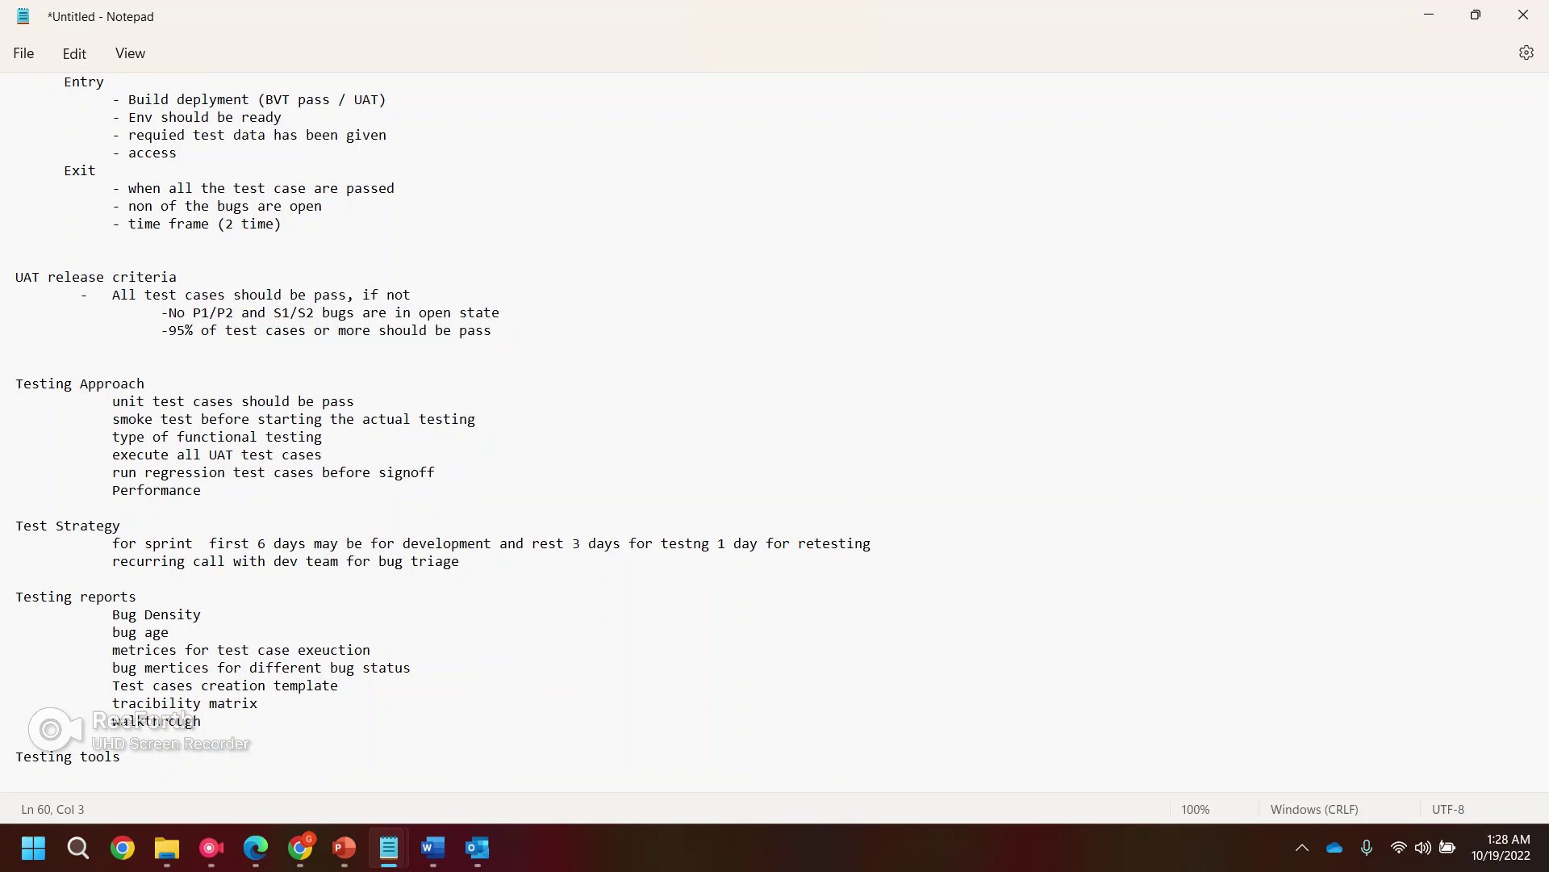
text(Testing)
key(BackSpace)
key(BackSpace)
key(BackSpace)
text(case writing tool)
key(Return)
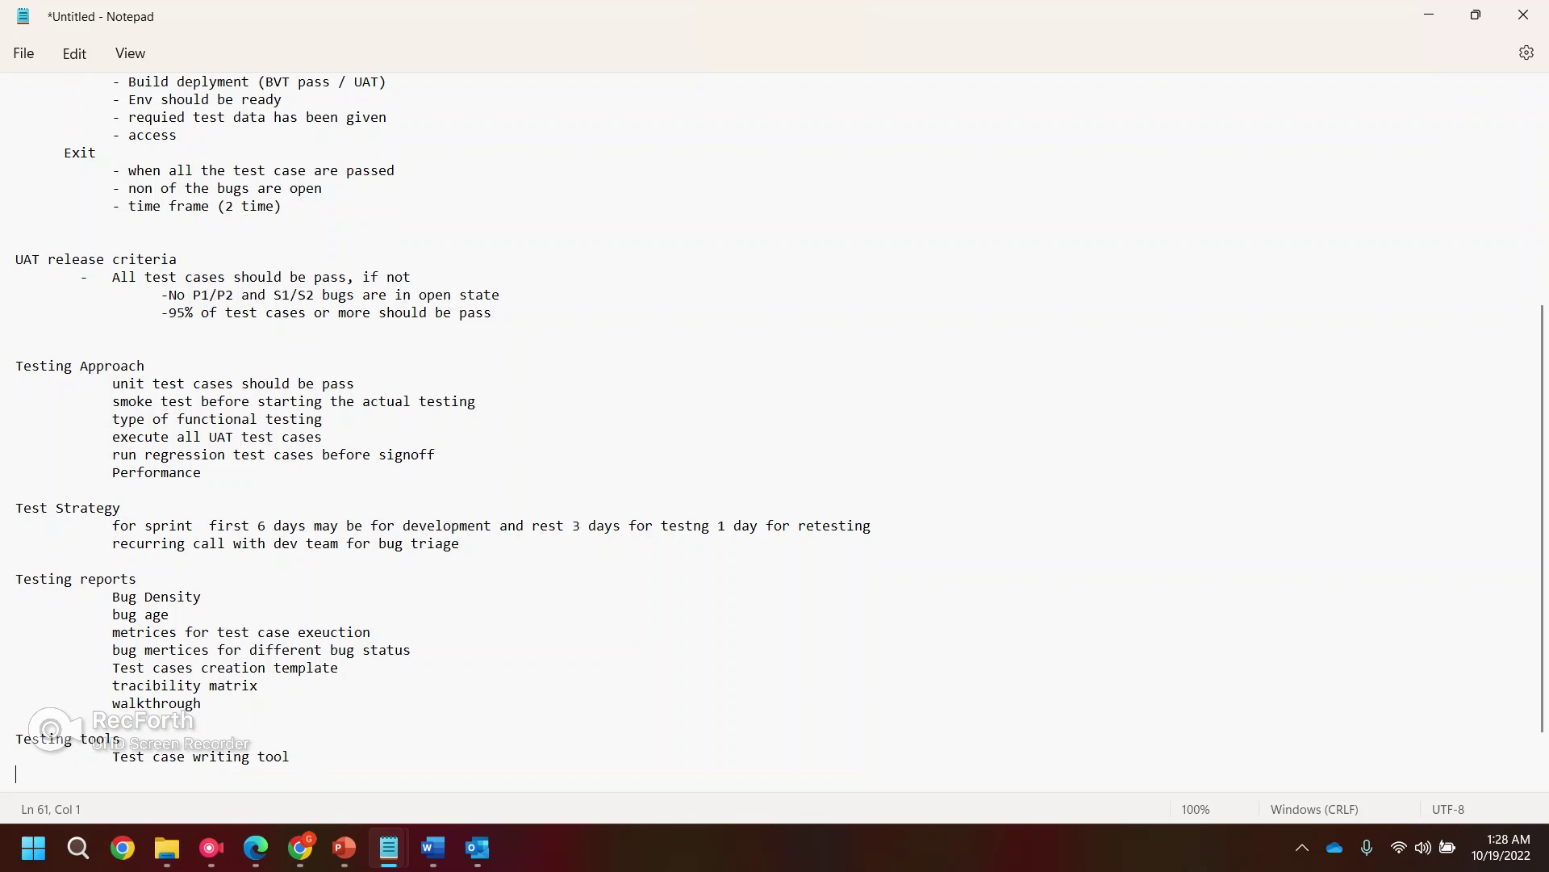
key(Tab)
key(Tab)
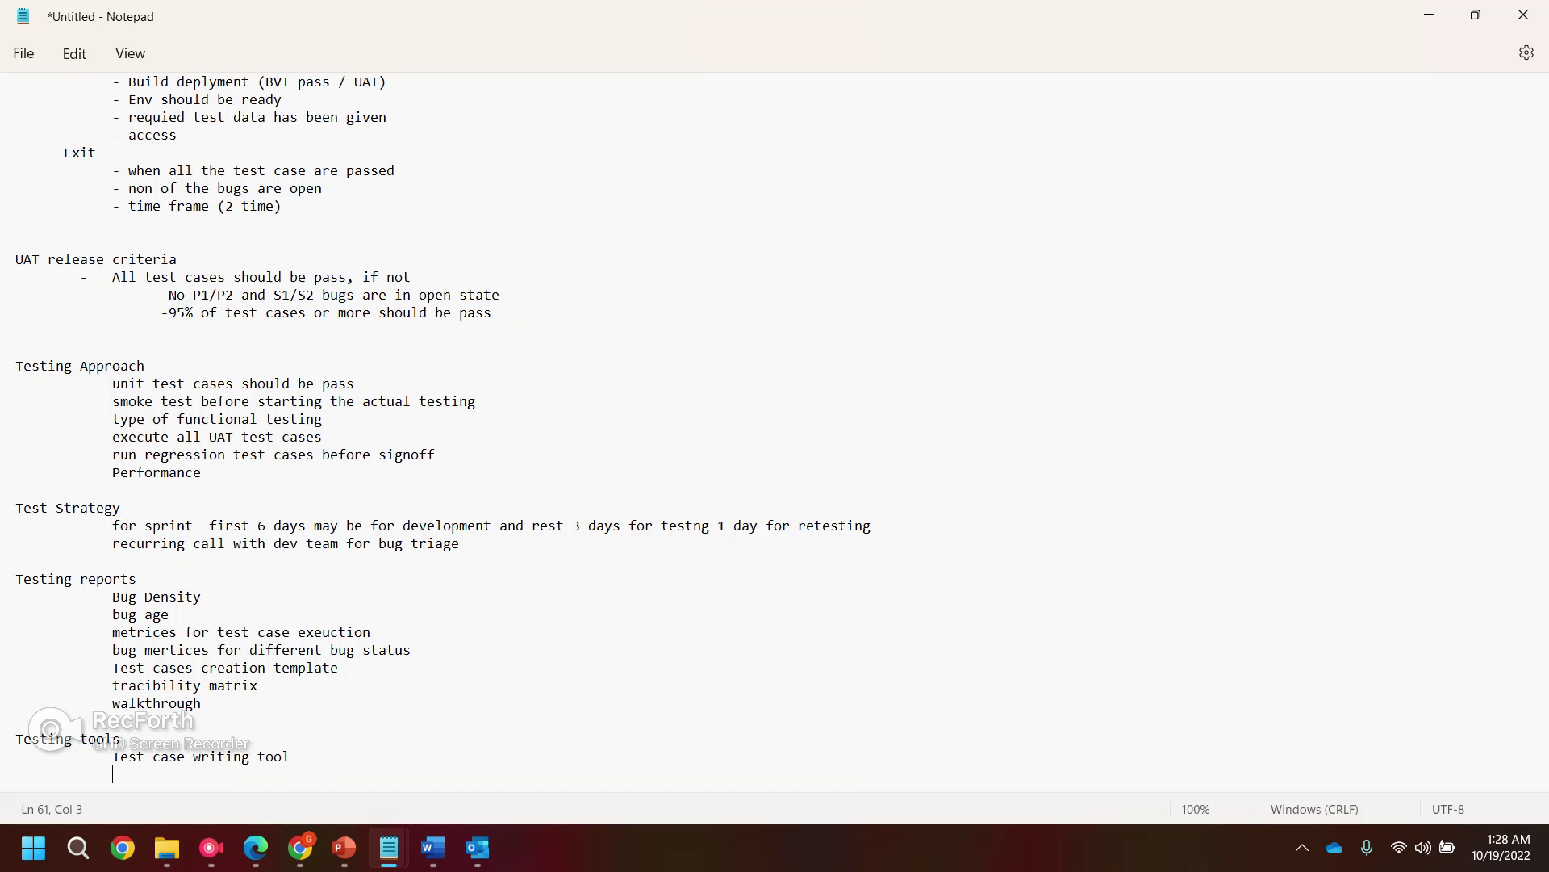
text(Bug tracking tool)
key(Return)
- Add the lines "Bug Life cycle" and "triage" below the Bug tracking tool line, each indented two levels
key(Tab)
key(Tab)
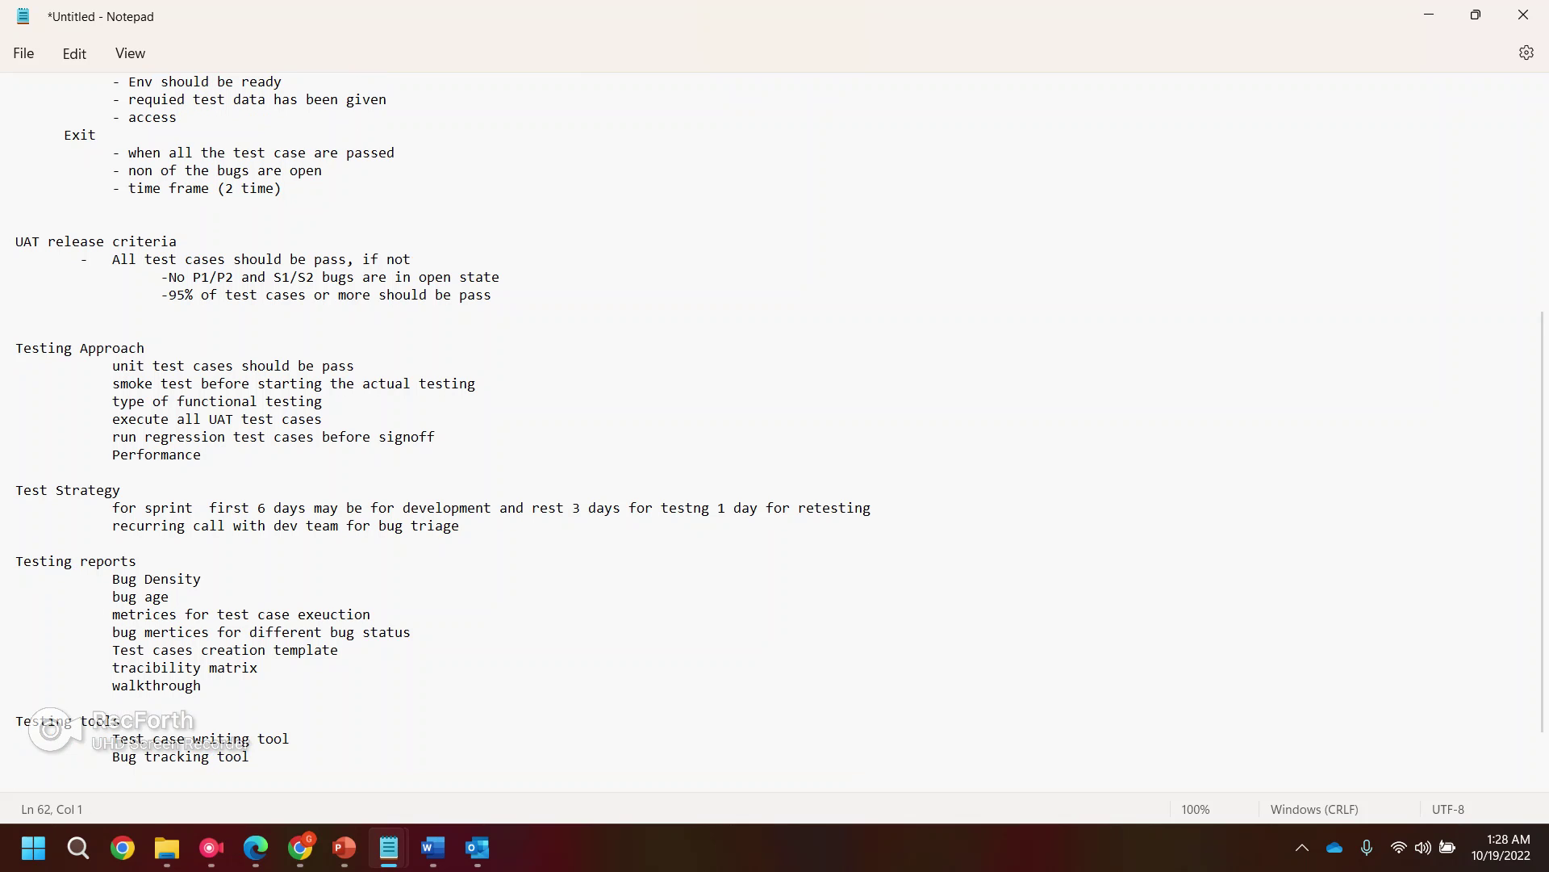
text(Bug Life)
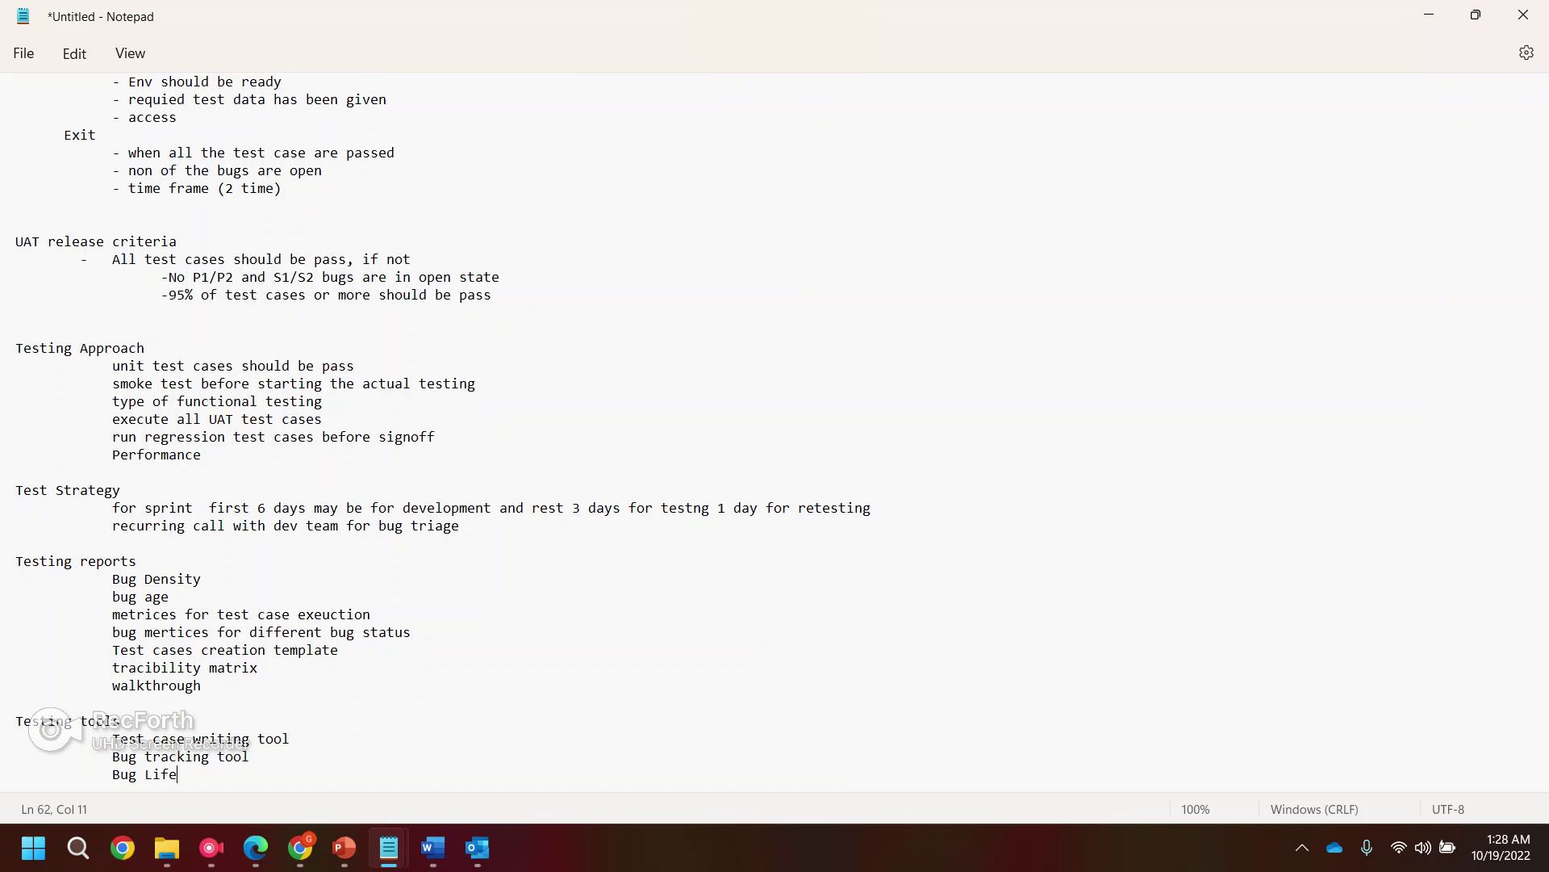
text( cycle)
key(Return)
key(Tab)
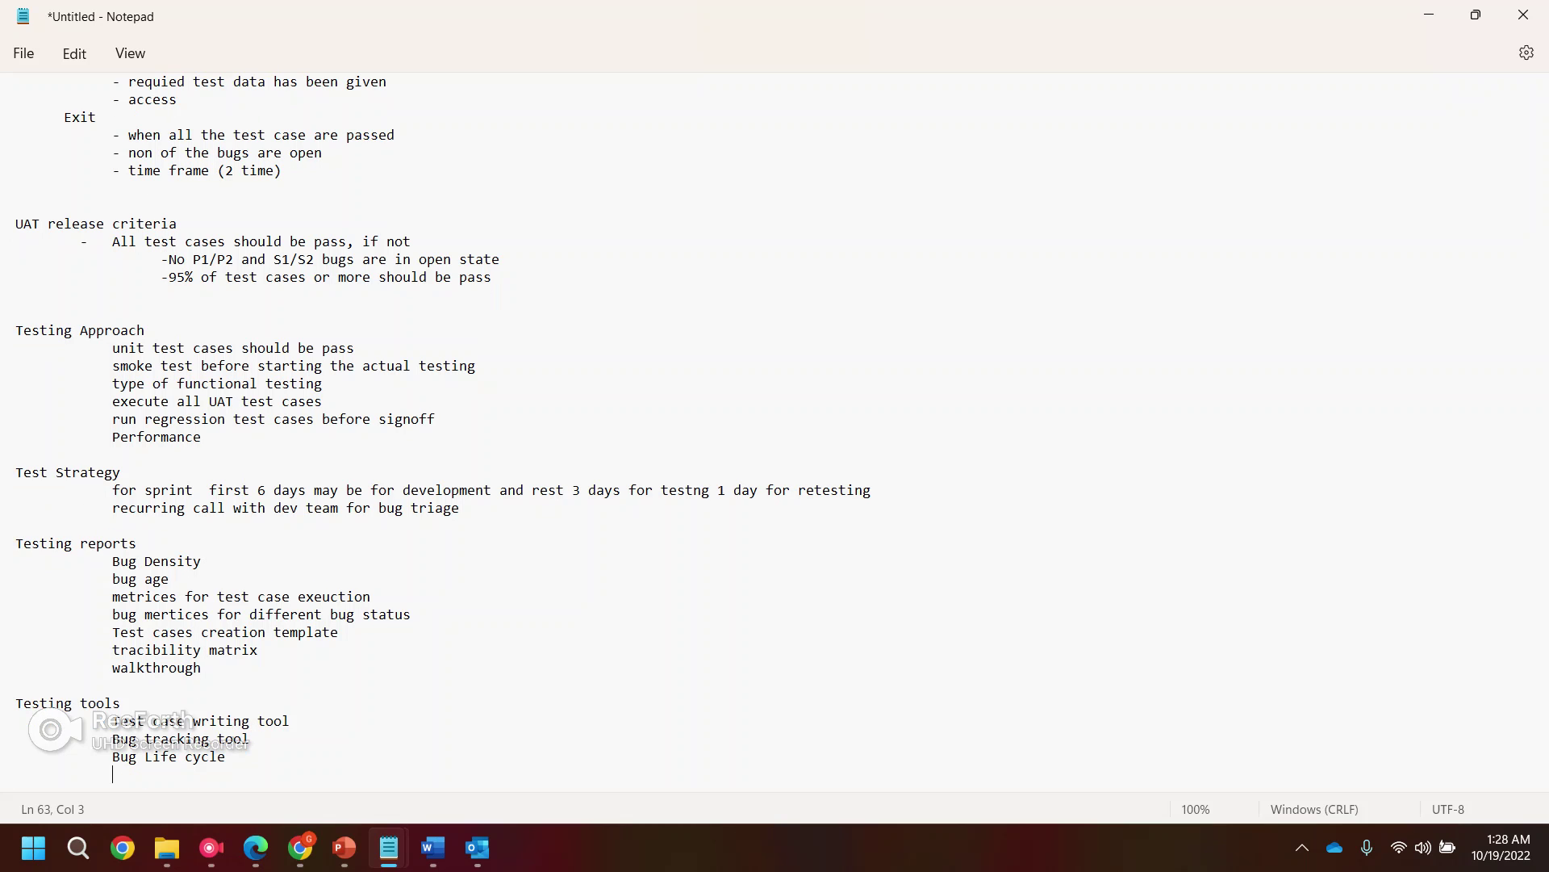
text(triage)
key(Return)
- Add the line "Bug classification" below the triage line, indented two levels
key(Tab)
key(Tab)
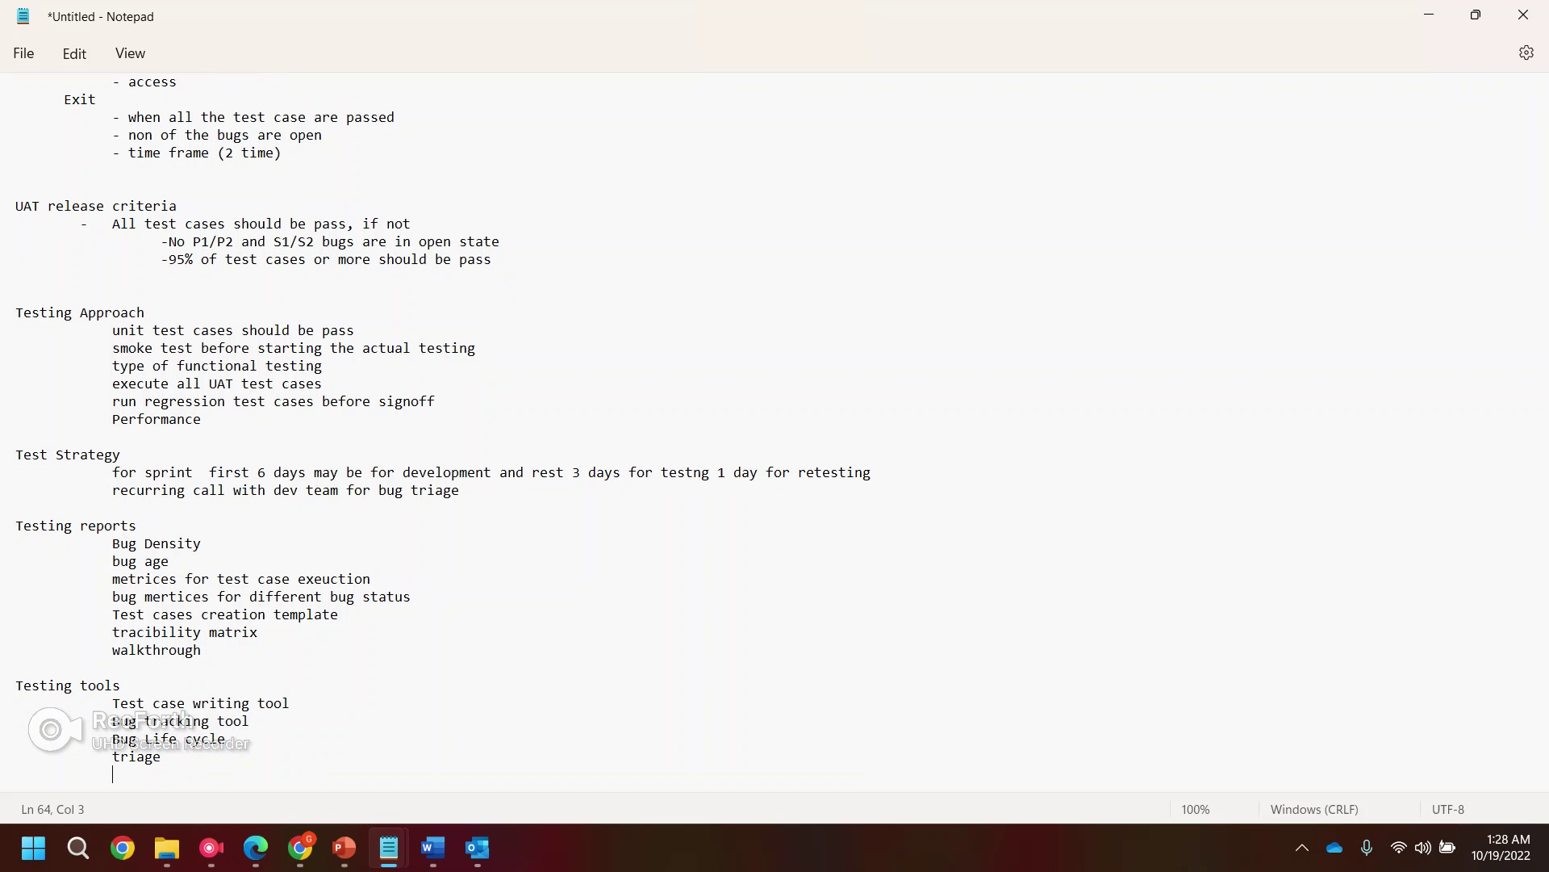
text(Bug classification)
key(Return)
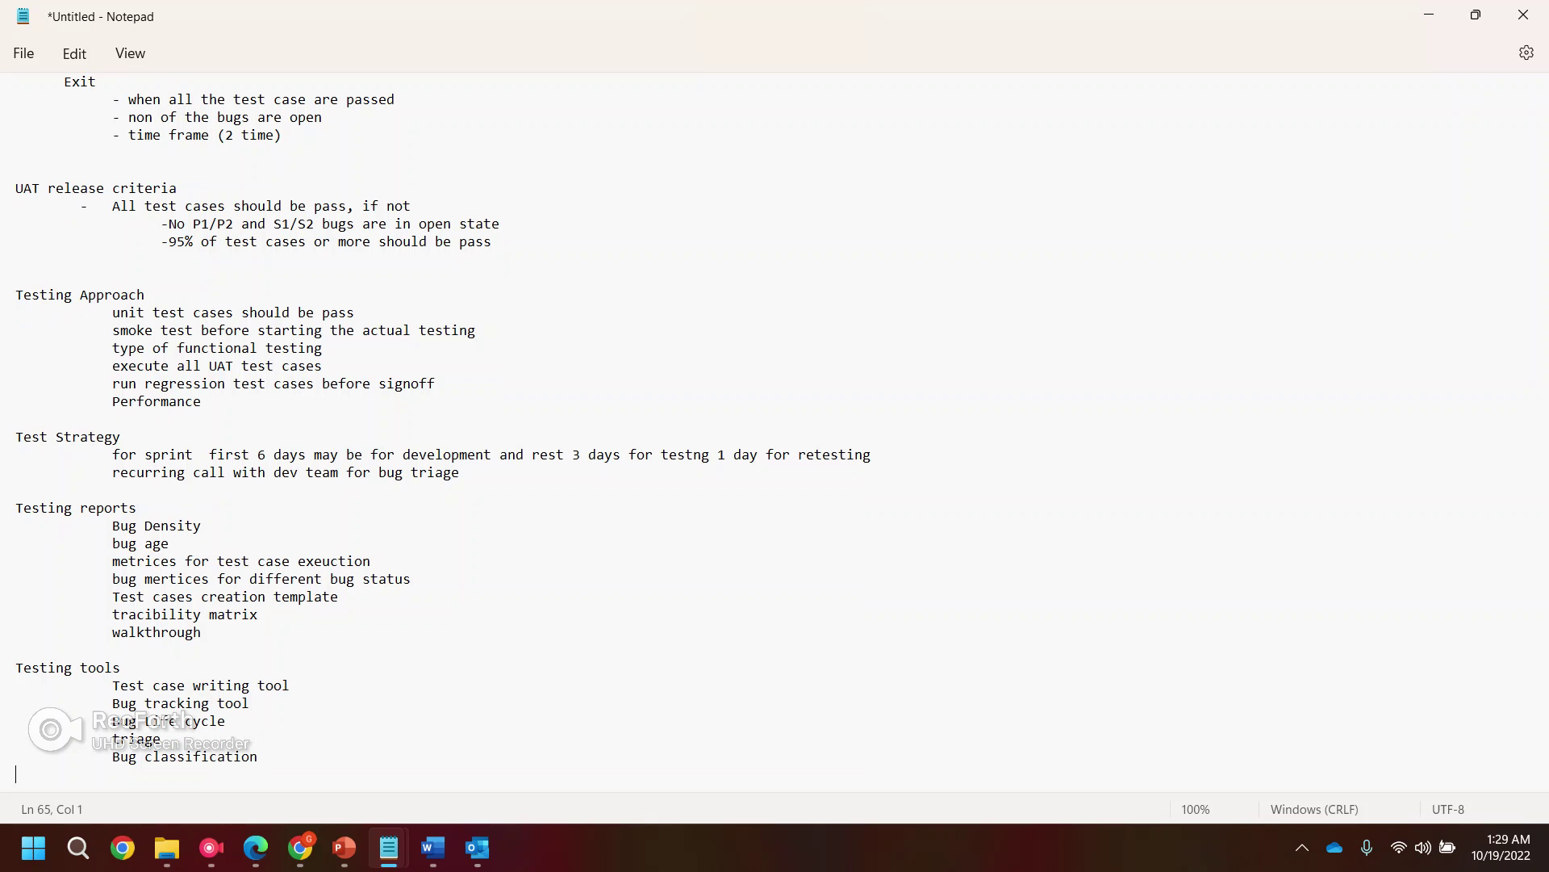
- Add empty lines at the end of the document below Bug classification and indent the last one two levels
key(alt+Tab)
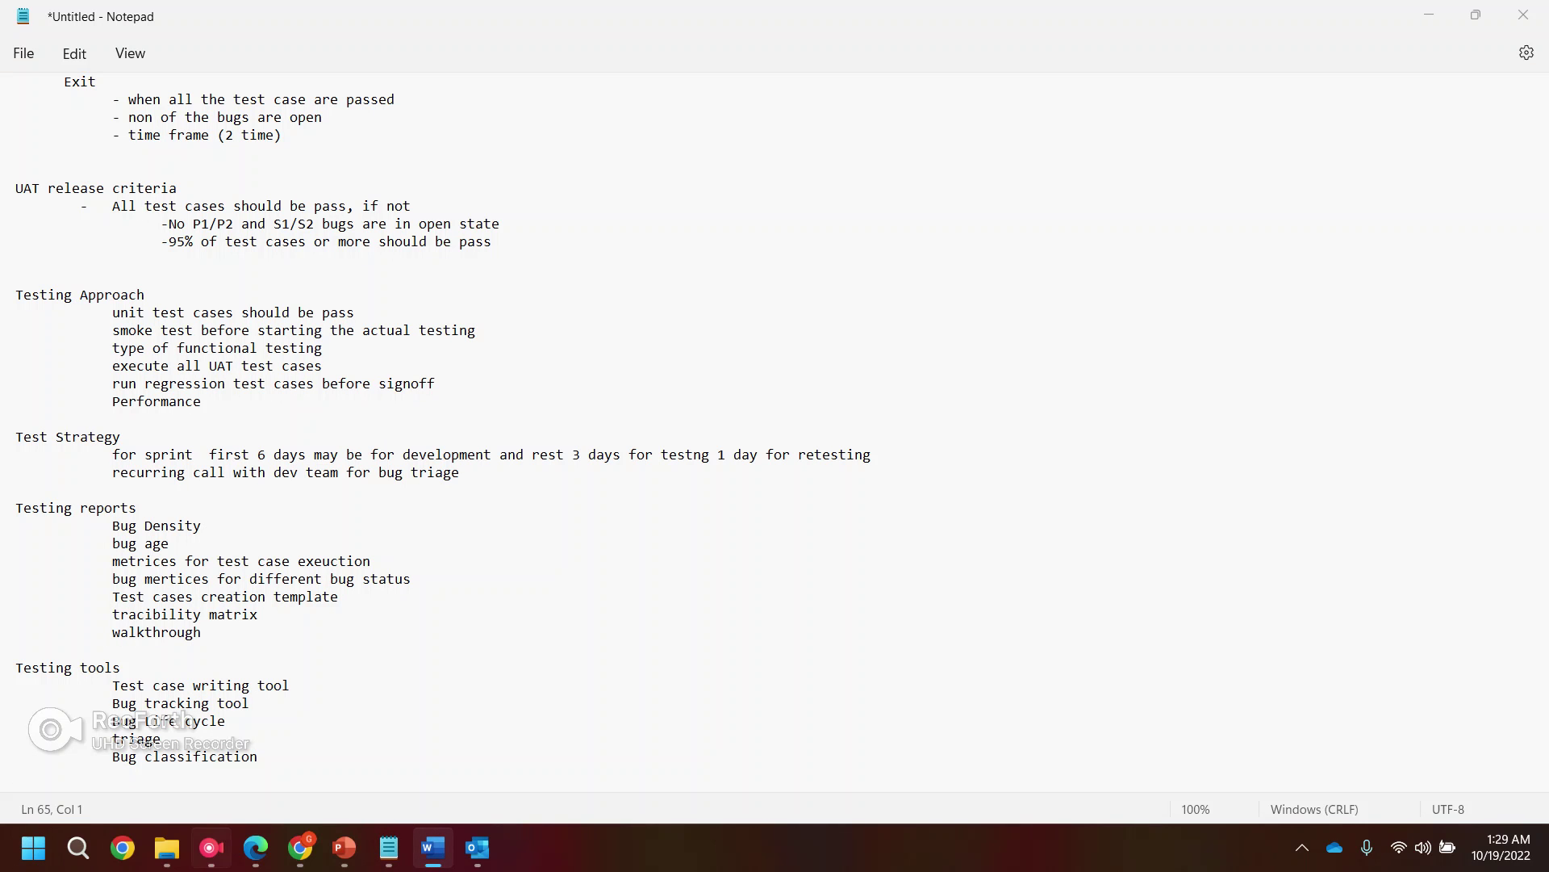
key(alt+Tab)
key(Return)
key(Return)
key(Tab)
key(Tab)
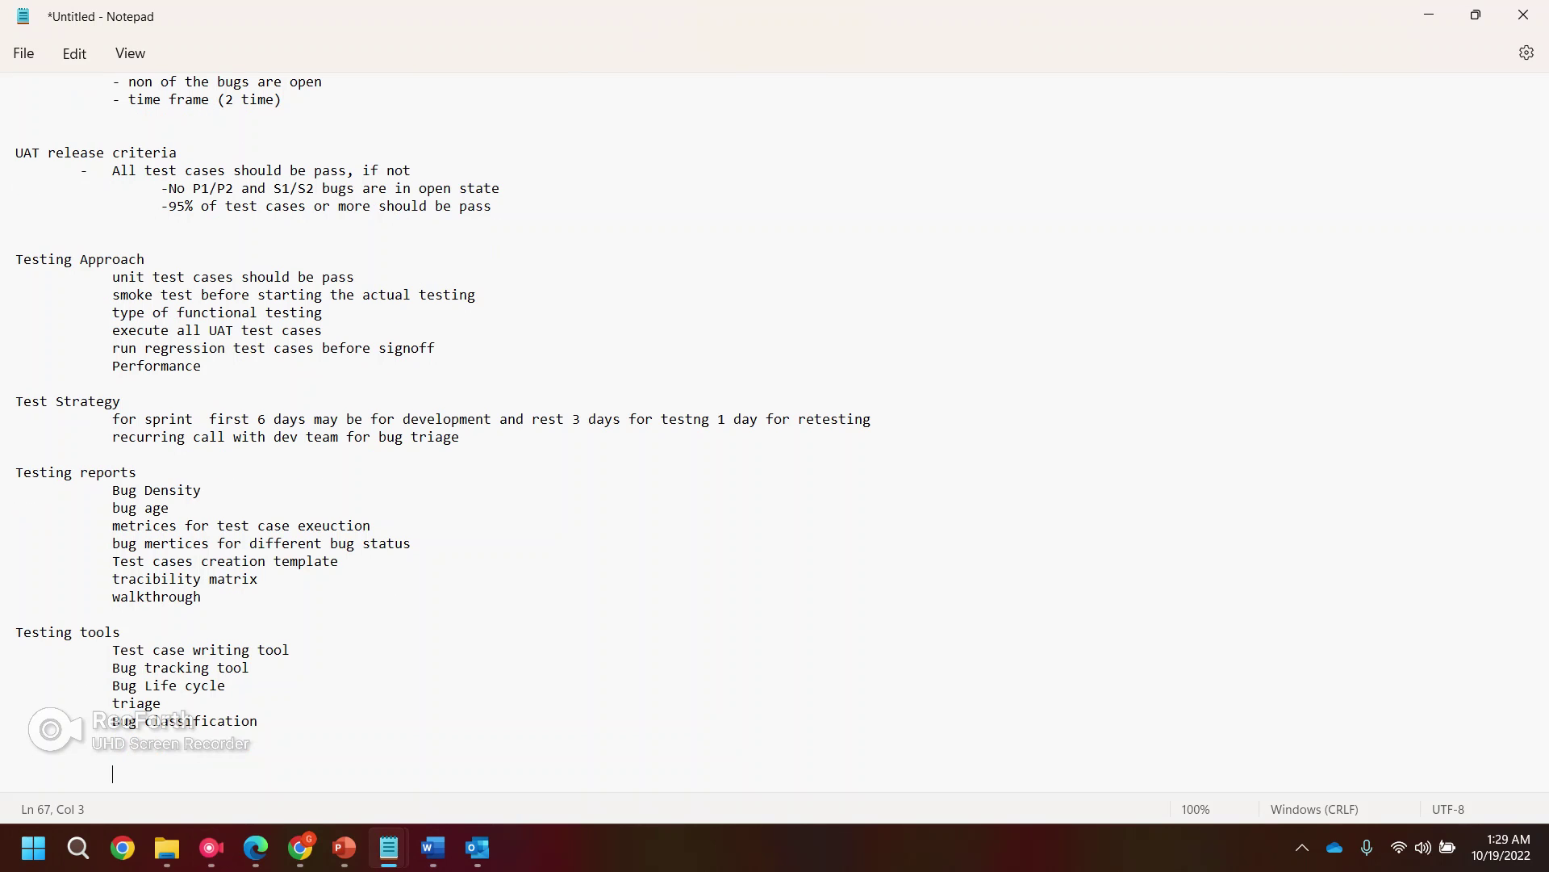
- Review the whole test plan by highlighting its sections from Testing tools up to the Test Plan title
key(shift+Up)
key(shift+Up)
key(shift+Up)
key(shift+Up)
key(shift+Up)
key(shift+Up)
key(shift+Up)
key(shift+Up)
key(shift+Up)
key(shift+Up)
key(shift+Up)
key(shift+Up)
key(shift+Up)
key(shift+Up)
key(shift+Up)
key(shift+Up)
key(shift+Up)
key(shift+Up)
key(shift+Up)
key(shift+Up)
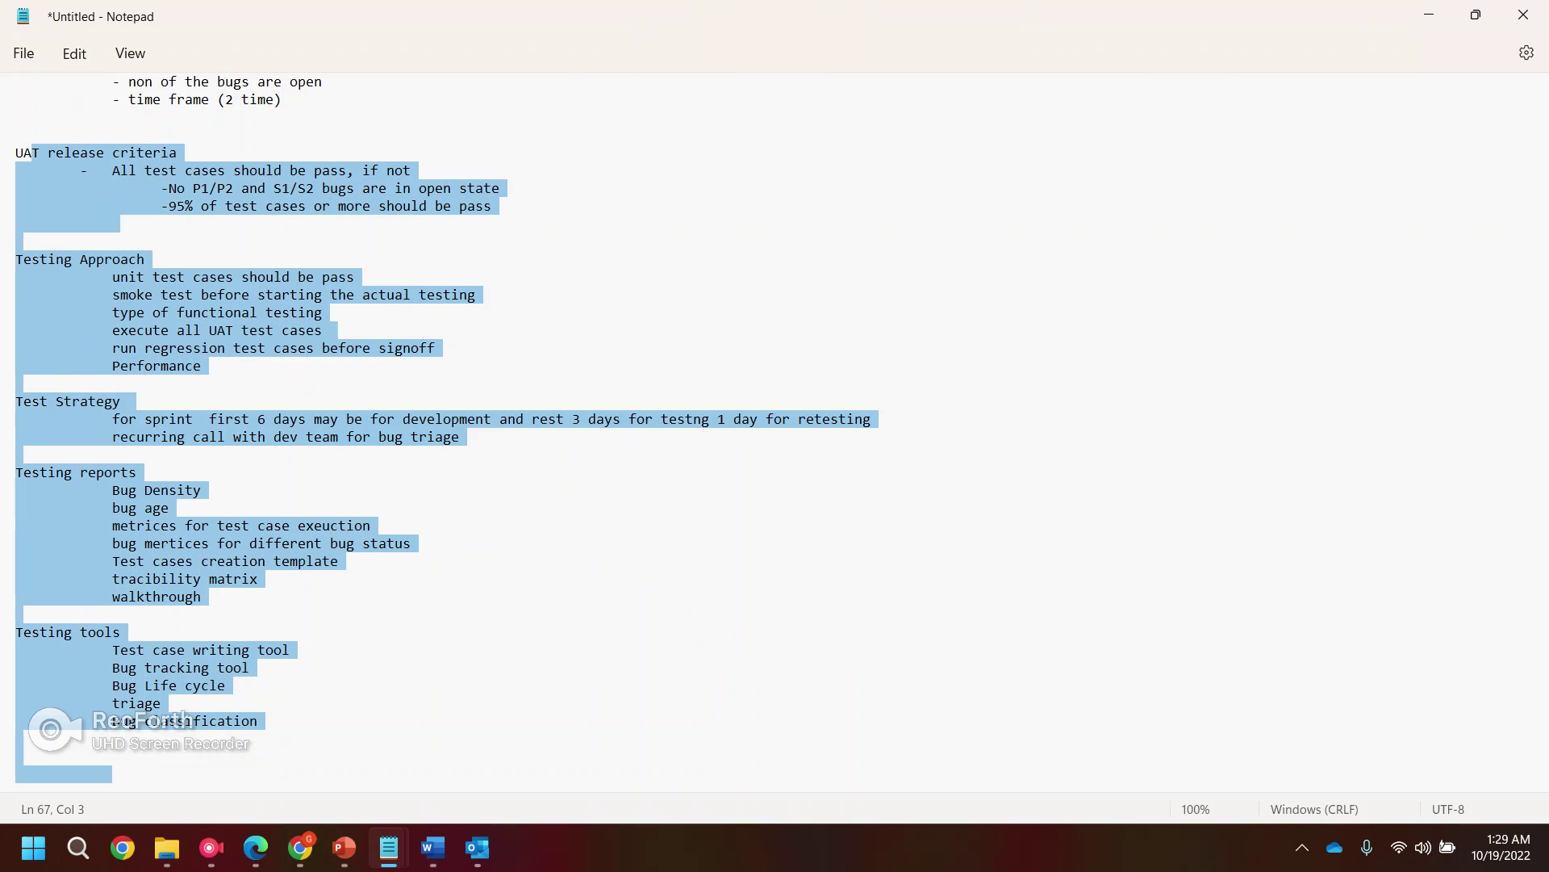
key(shift+Up)
key(shift+Up)
key(shift+Up)
key(shift+Up)
key(shift+Up)
key(shift+Up)
key(shift+Up)
key(shift+Up)
key(shift+Up)
key(shift+Up)
key(shift+Up)
key(shift+Up)
key(shift+Up)
key(shift+Up)
key(shift+Up)
key(shift+Up)
key(shift+Up)
key(shift+Up)
key(shift+Up)
key(shift+Up)
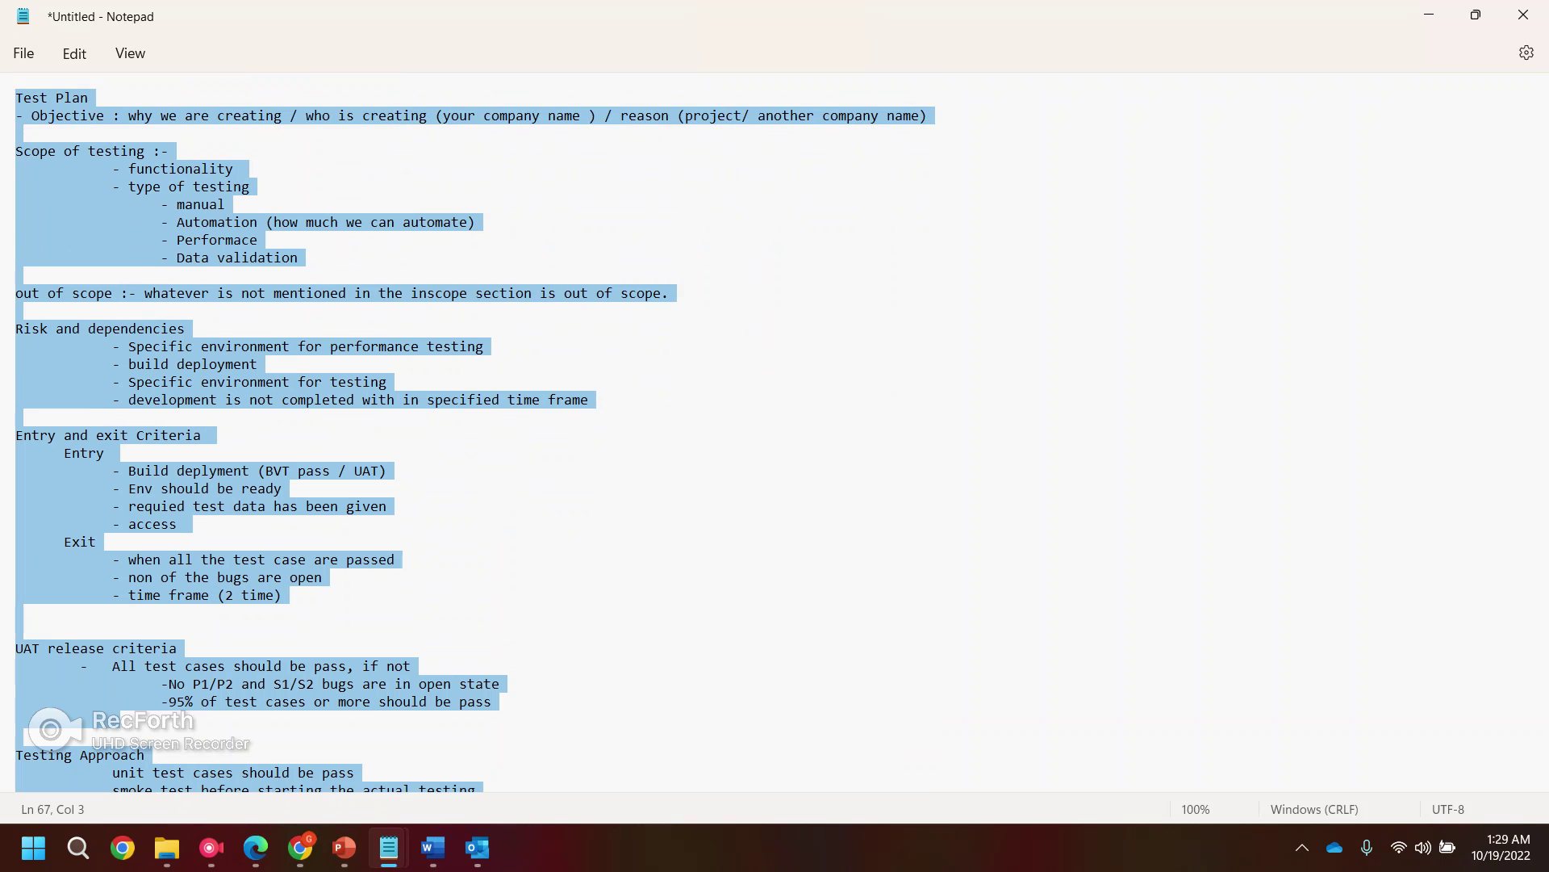
key(shift+Down)
key(shift+Down)
key(shift+Down)
key(shift+Down)
key(shift+Down)
key(shift+Down)
key(shift+Down)
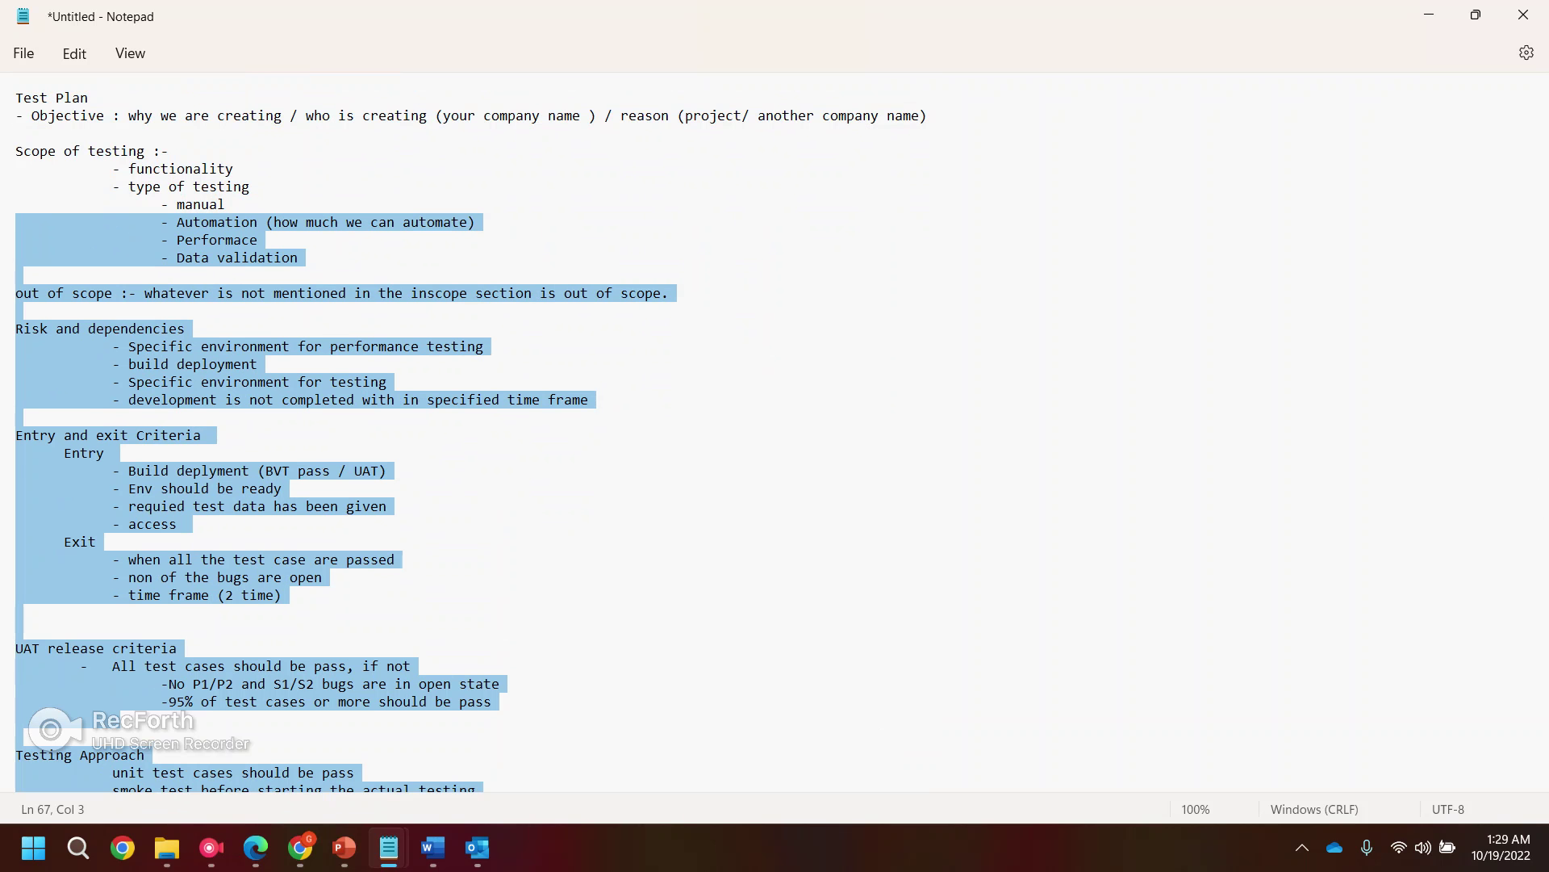
key(shift+Down)
key(shift+Down)
key(shift+Down)
key(shift+Down)
key(shift+Down)
key(shift+Down)
key(shift+Down)
key(shift+Down)
key(shift+Down)
key(shift+Down)
key(shift+Down)
key(shift+Down)
key(shift+Down)
key(shift+Down)
key(shift+Down)
key(shift+Down)
key(shift+Down)
key(shift+Down)
key(shift+Down)
key(shift+Down)
key(shift+Up)
key(shift+Up)
key(shift+Up)
key(shift+Up)
key(shift+Up)
key(shift+Up)
key(shift+Up)
key(shift+Up)
key(shift+Up)
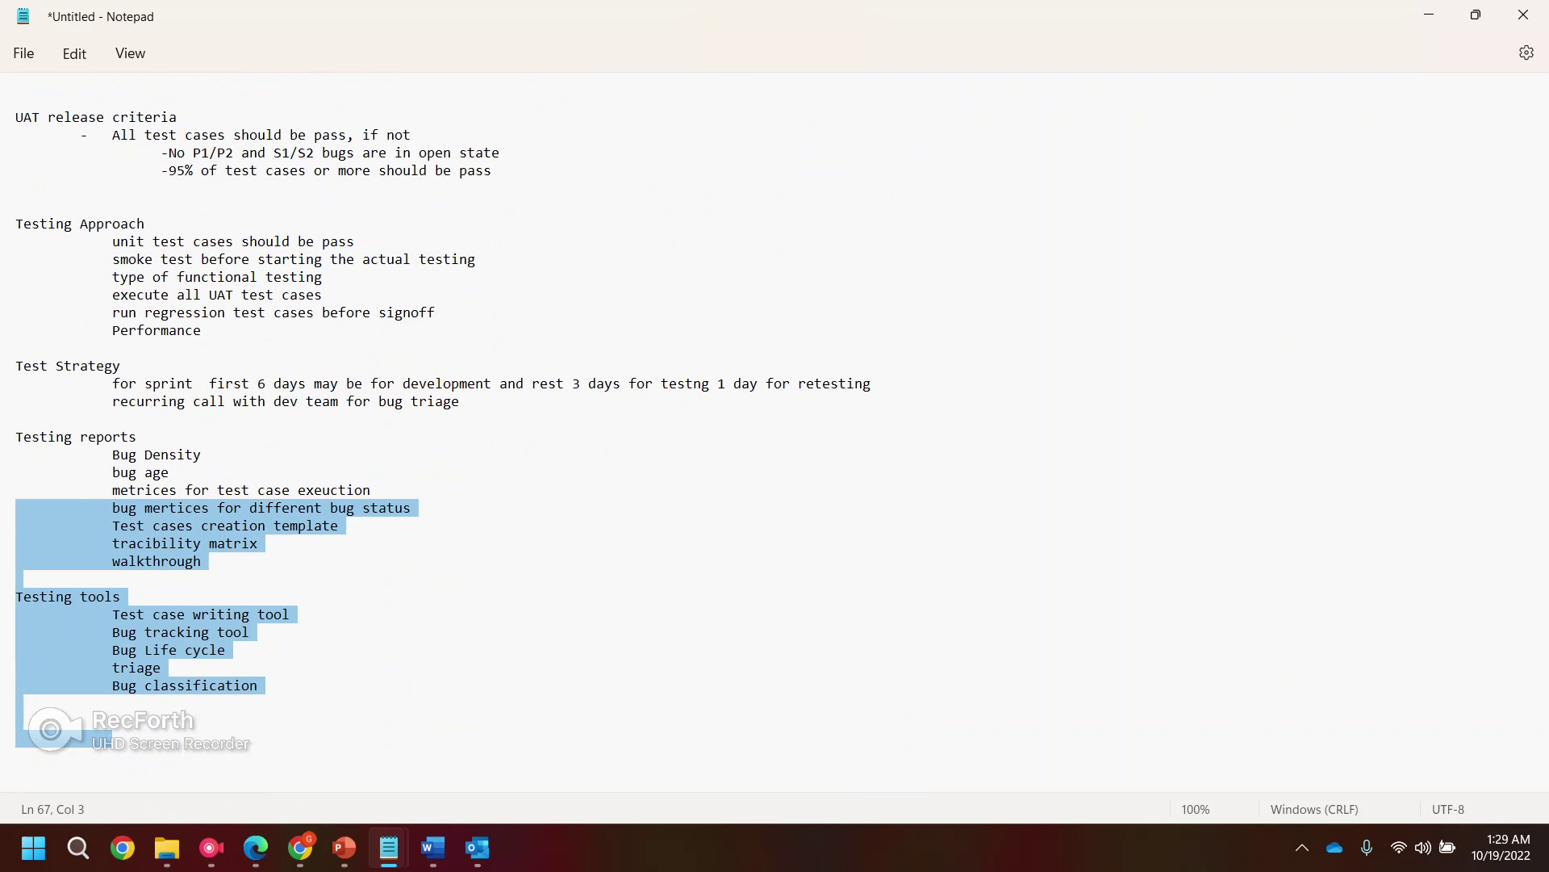
key(shift+Up)
key(shift+Up)
key(shift+Up)
key(shift+Up)
key(shift+Up)
key(shift+Up)
key(shift+Up)
key(shift+Up)
key(shift+Up)
key(shift+Up)
key(shift+Up)
key(shift+Up)
key(shift+Up)
key(shift+Up)
key(shift+Up)
key(shift+Up)
key(shift+Up)
key(shift+Up)
key(shift+Up)
key(shift+Up)
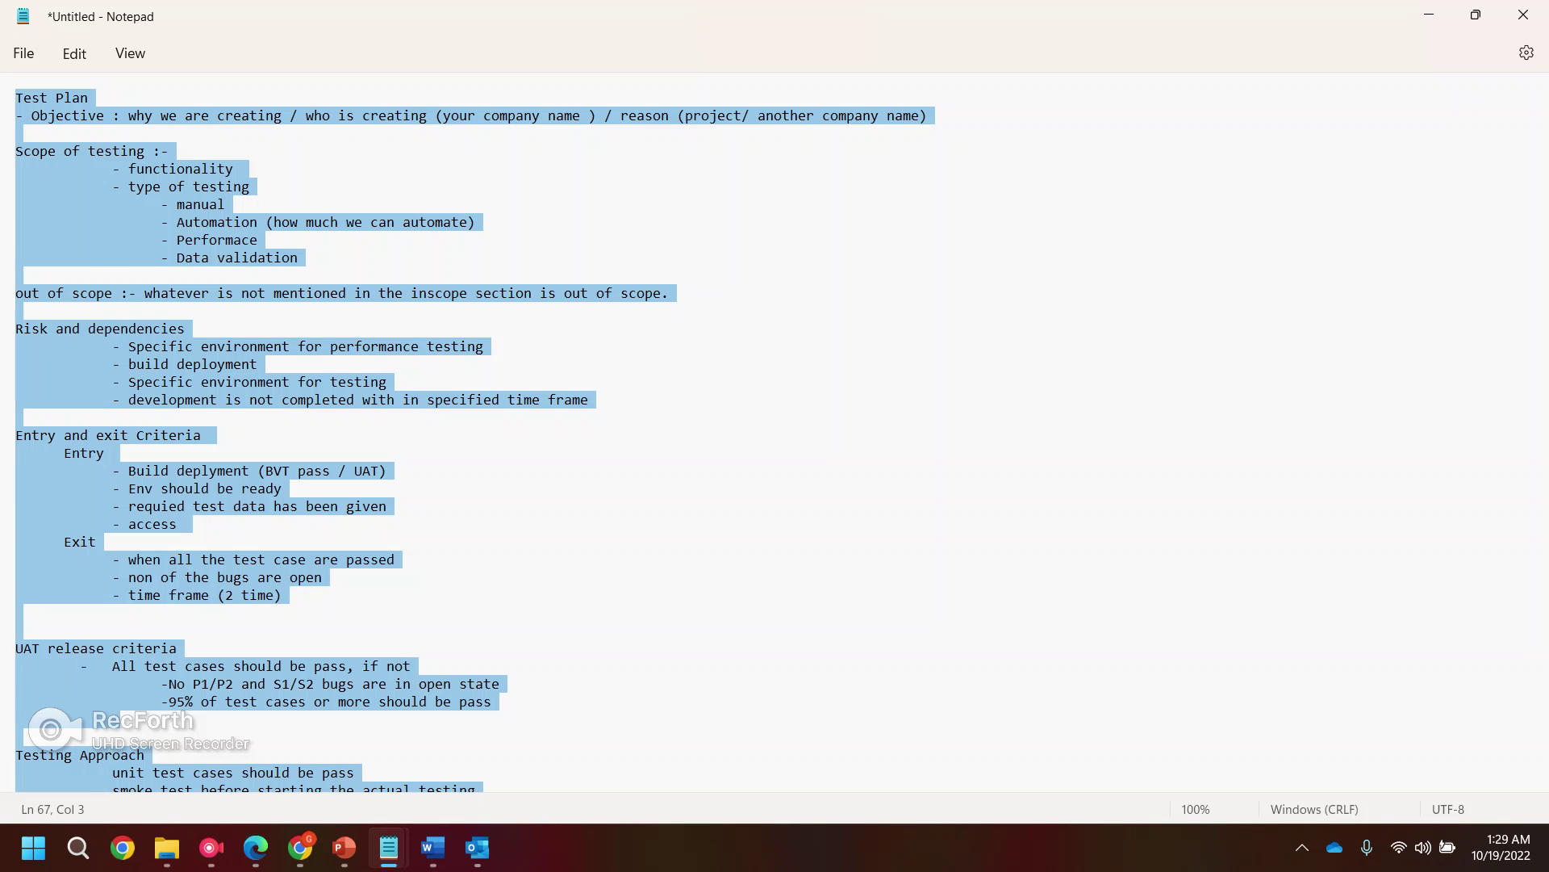
click(299, 258)
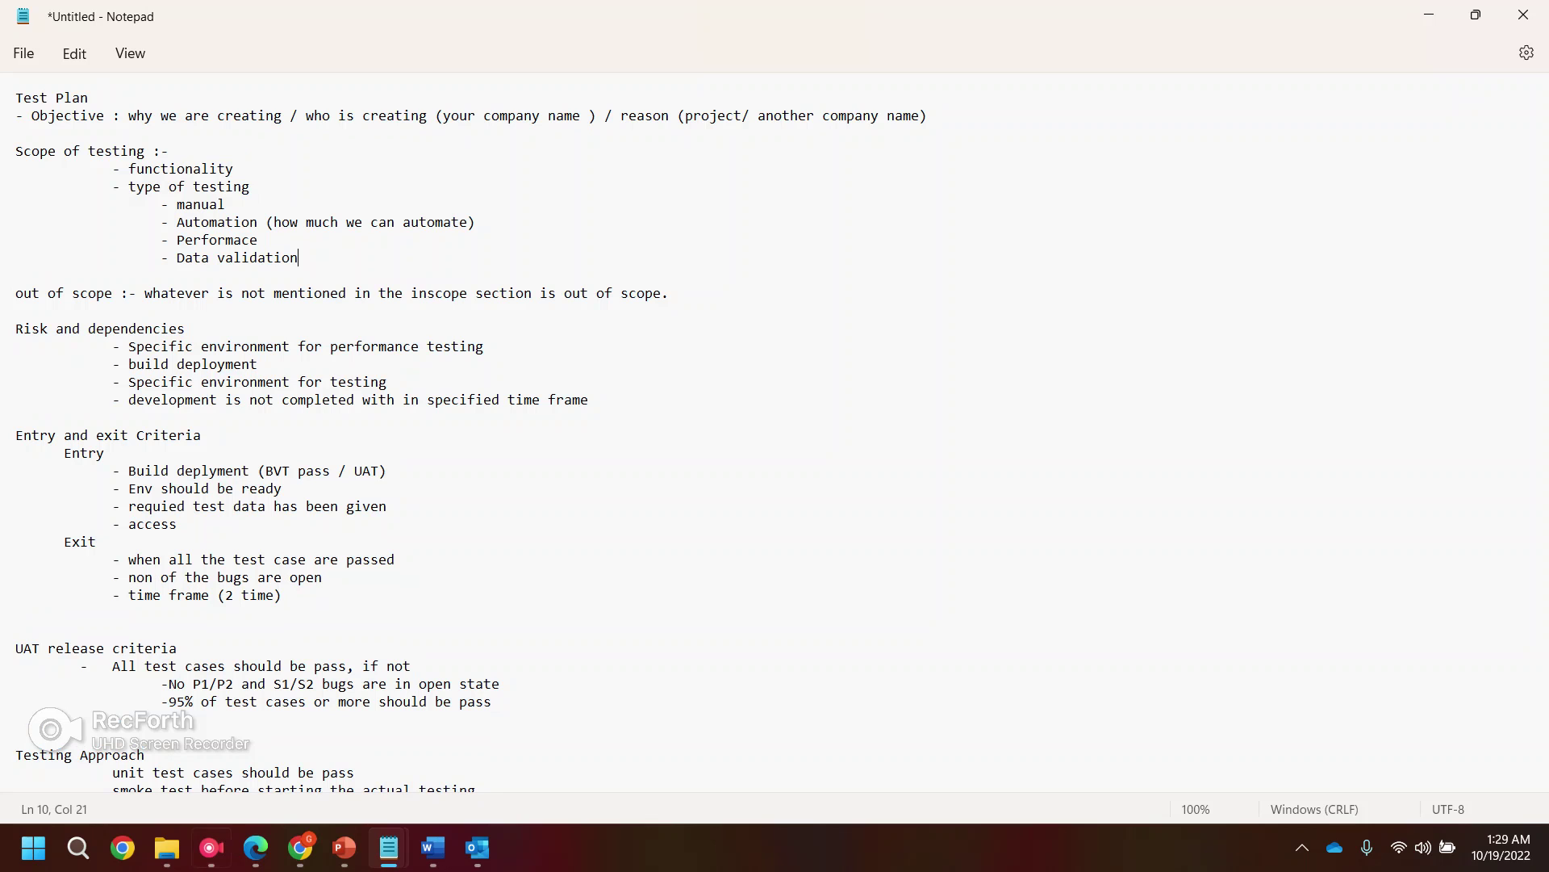
click(211, 848)
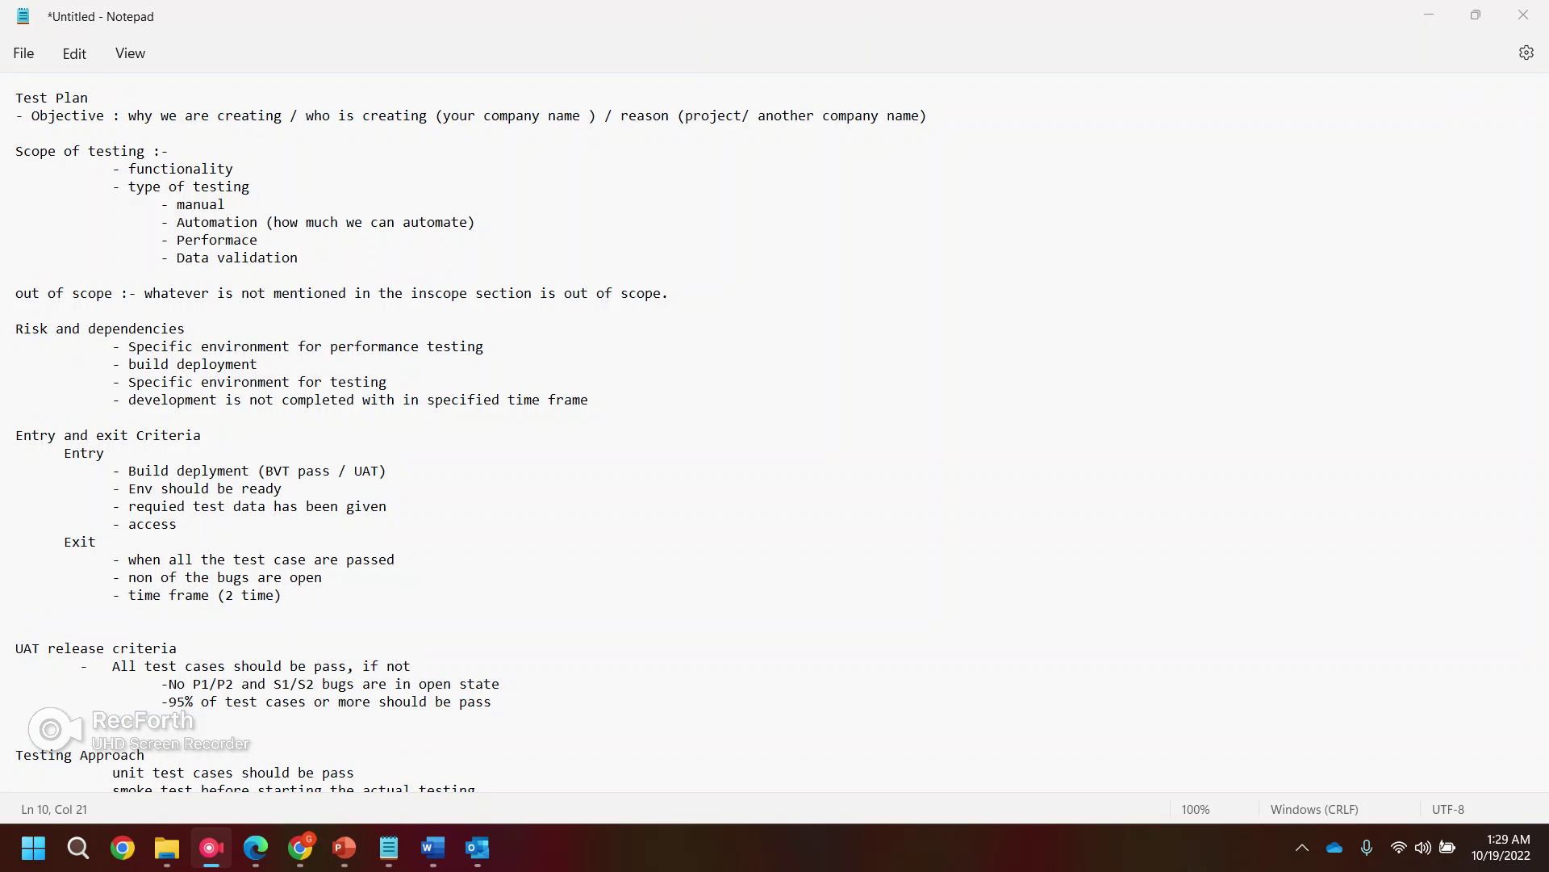